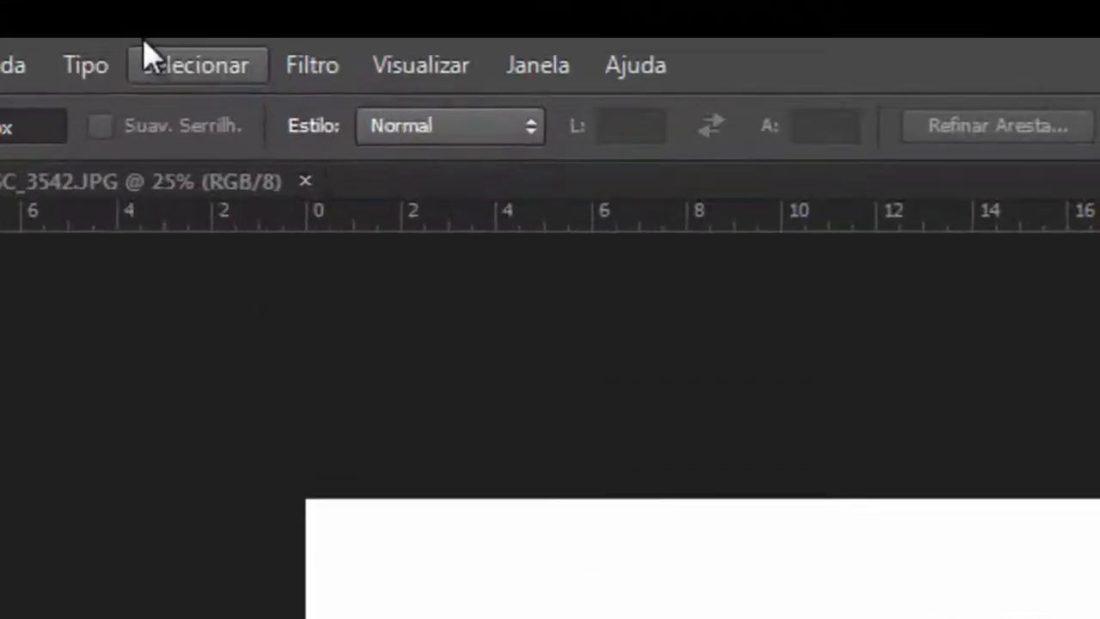
Select the entire canvas of 001.jpg and clear that selection again
click(196, 19)
click(221, 107)
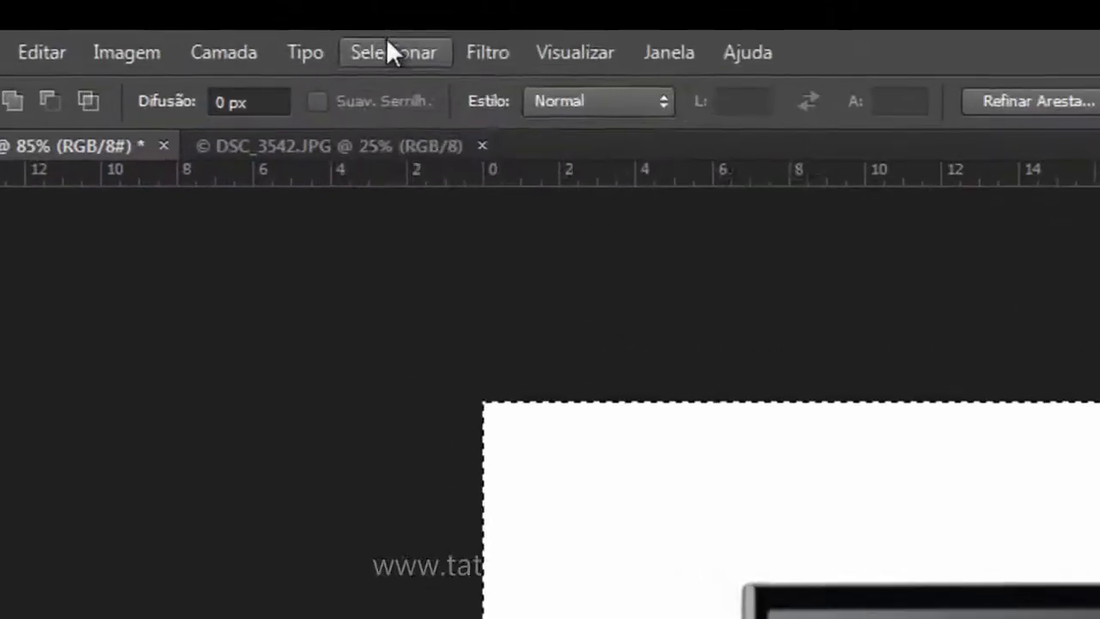
click(388, 40)
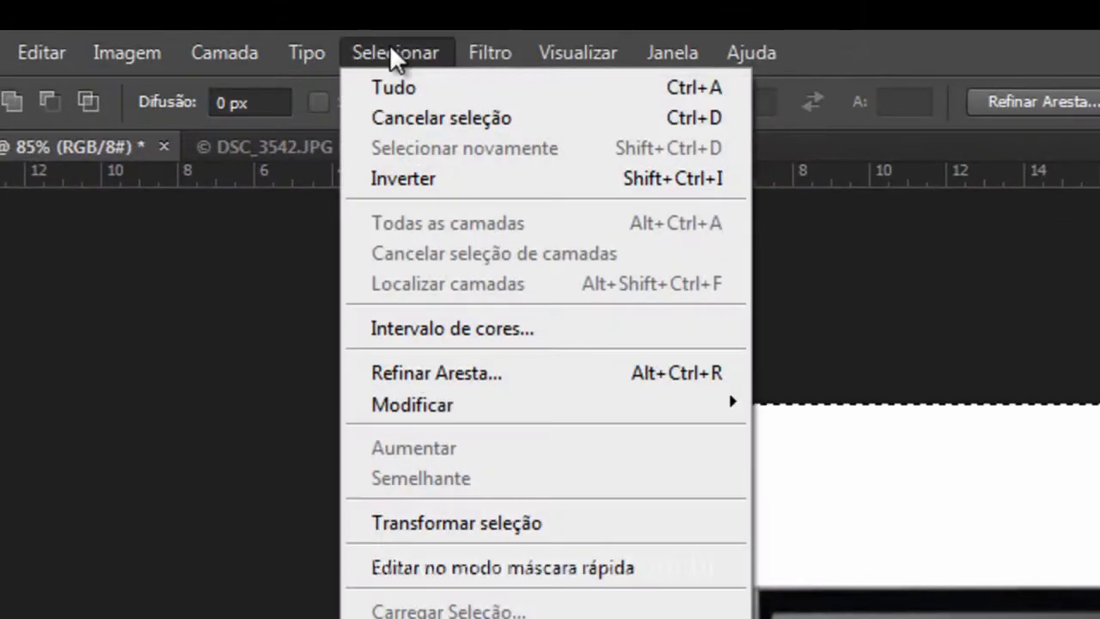
click(423, 117)
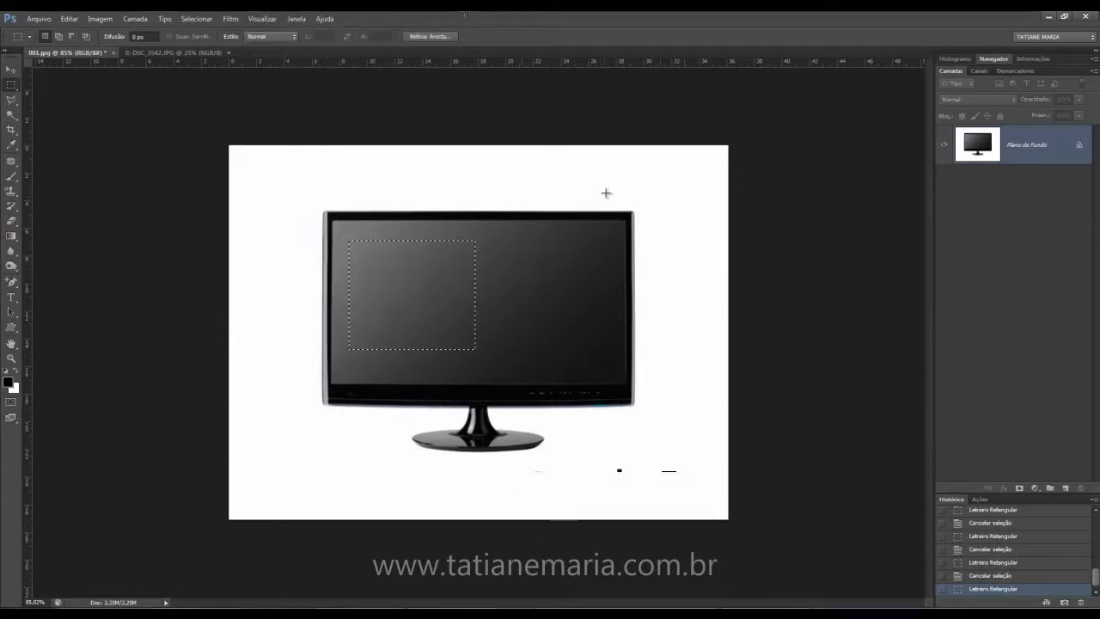
Practise clearing the rectangular selection on the monitor's display and restoring it with Reselect, ending with nothing selected
click(558, 289)
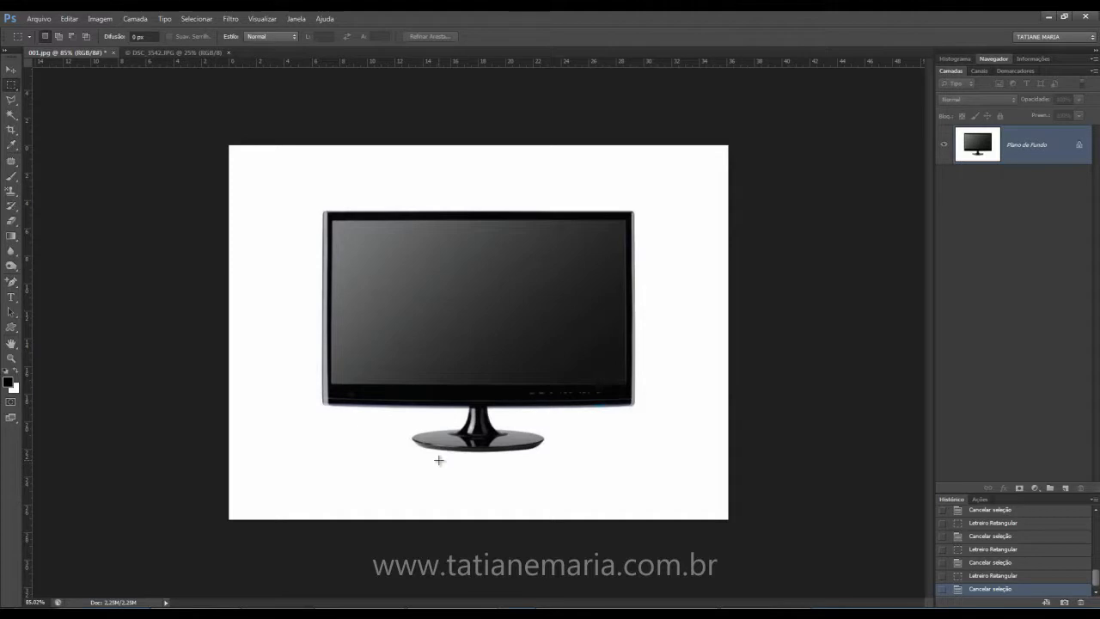
click(197, 19)
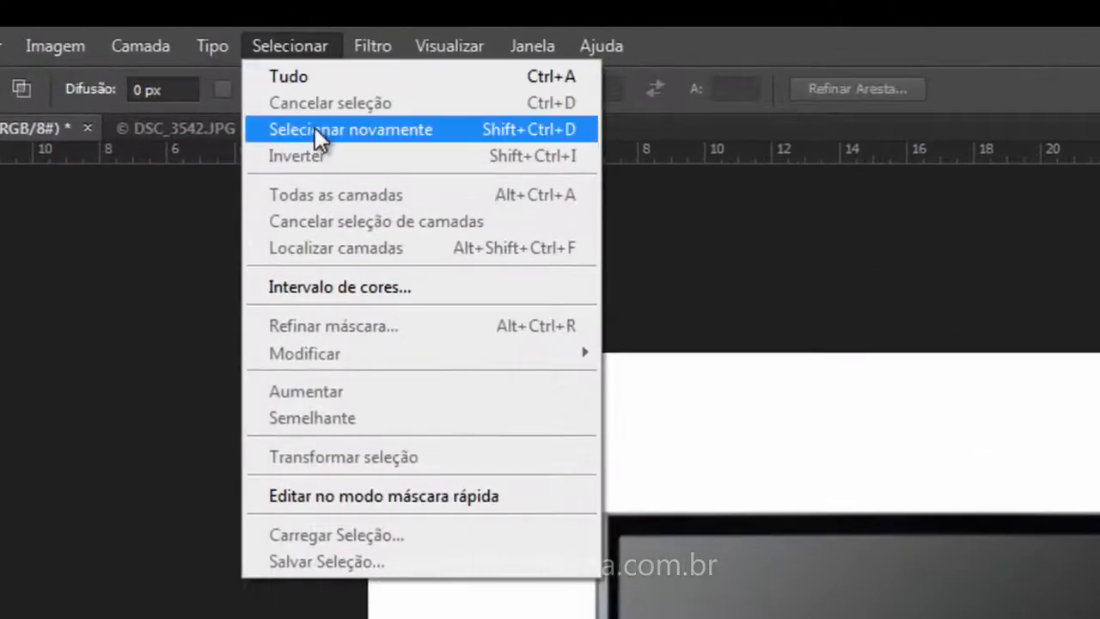
click(319, 131)
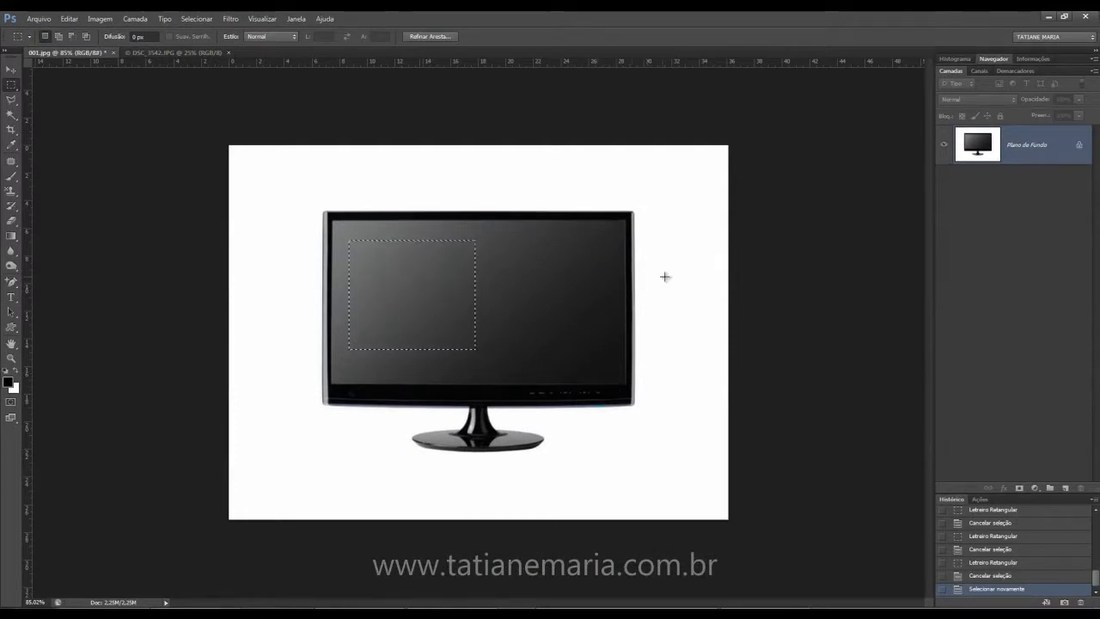
click(666, 276)
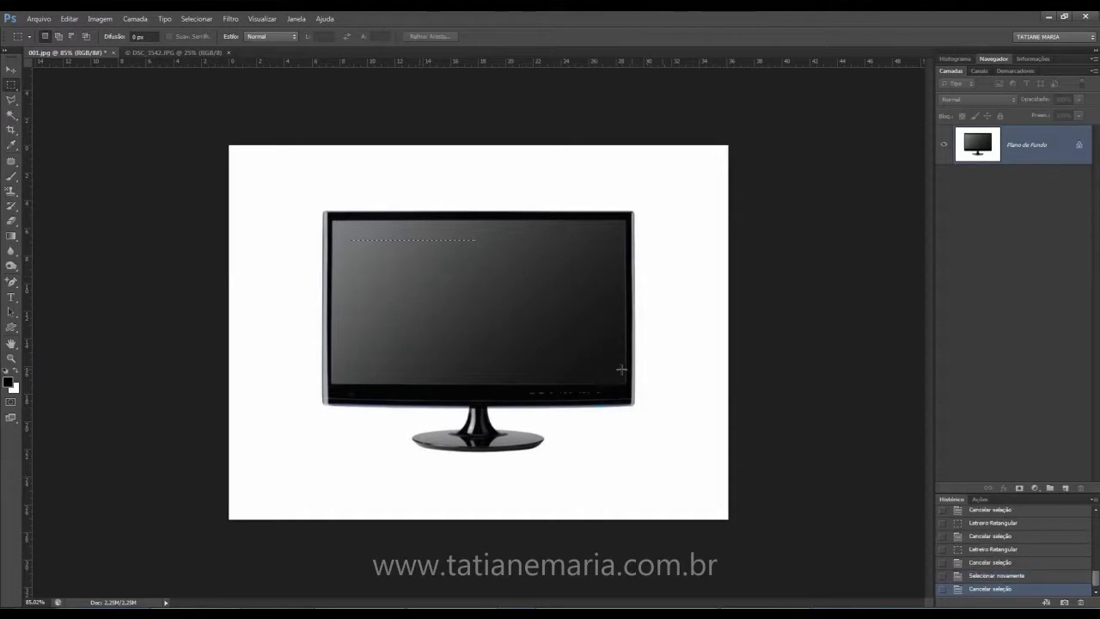
click(197, 18)
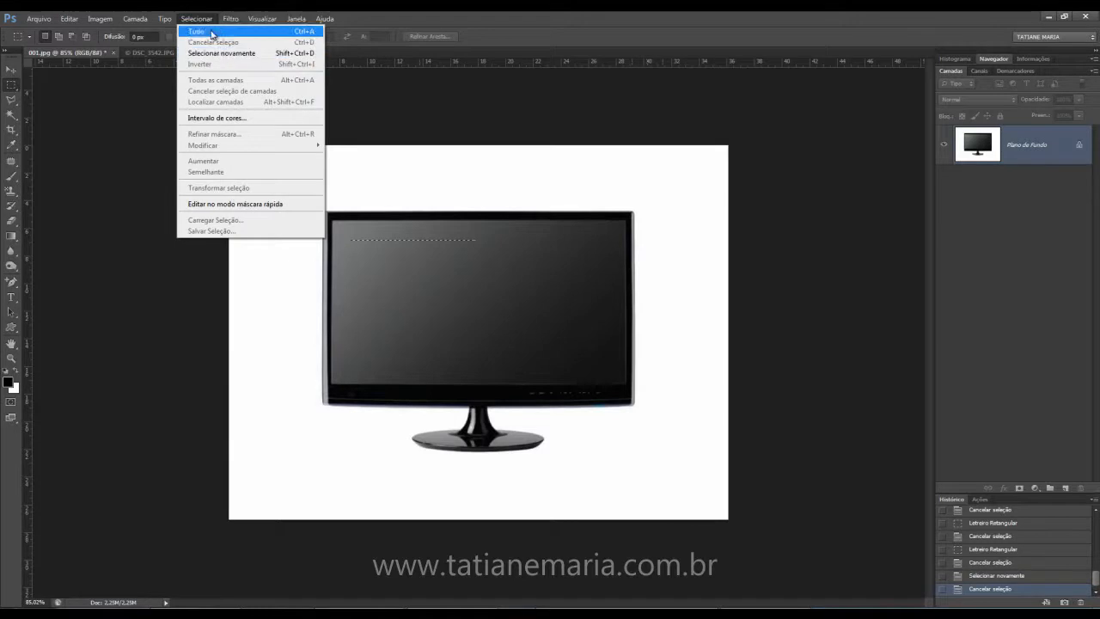
click(222, 54)
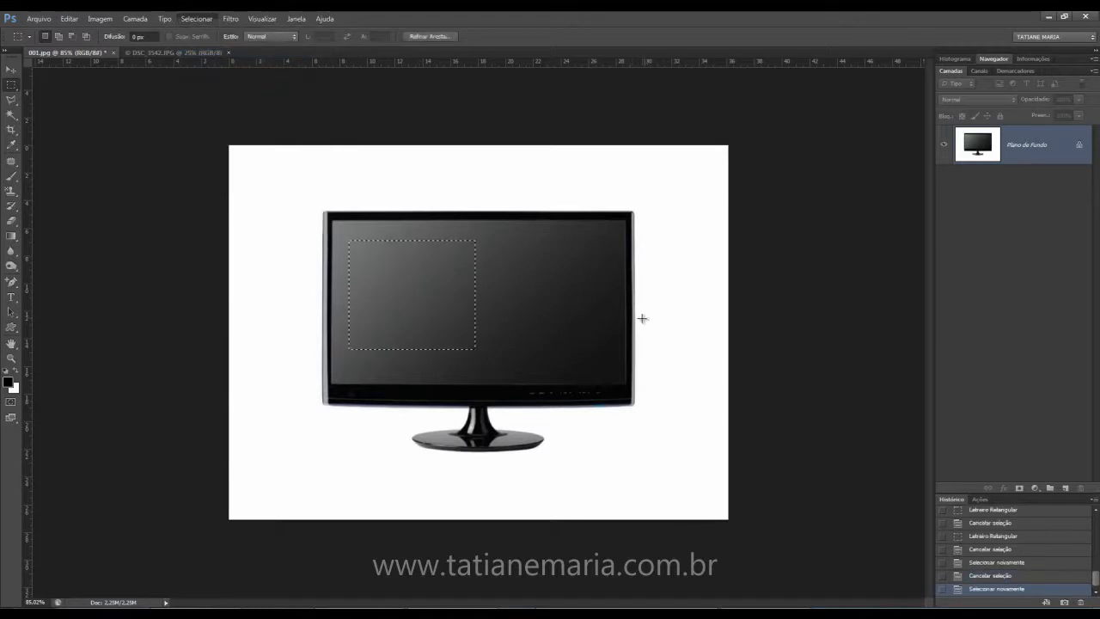
key(ctrl+d)
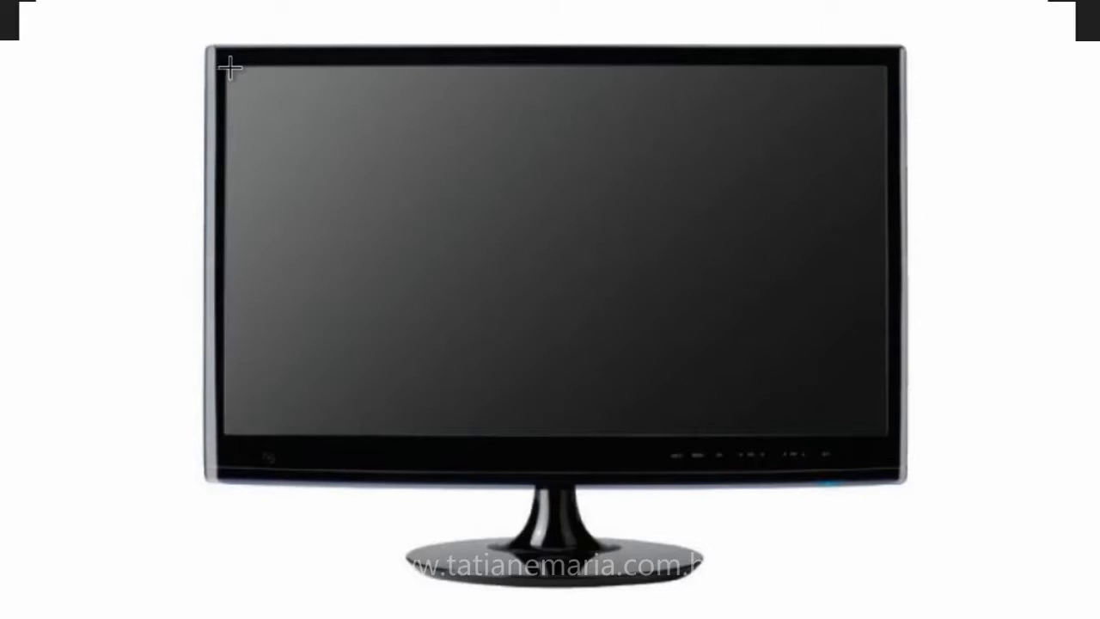
Select the monitor's entire display area inside the black bezel with a rectangular marquee
drag(228, 67, 886, 433)
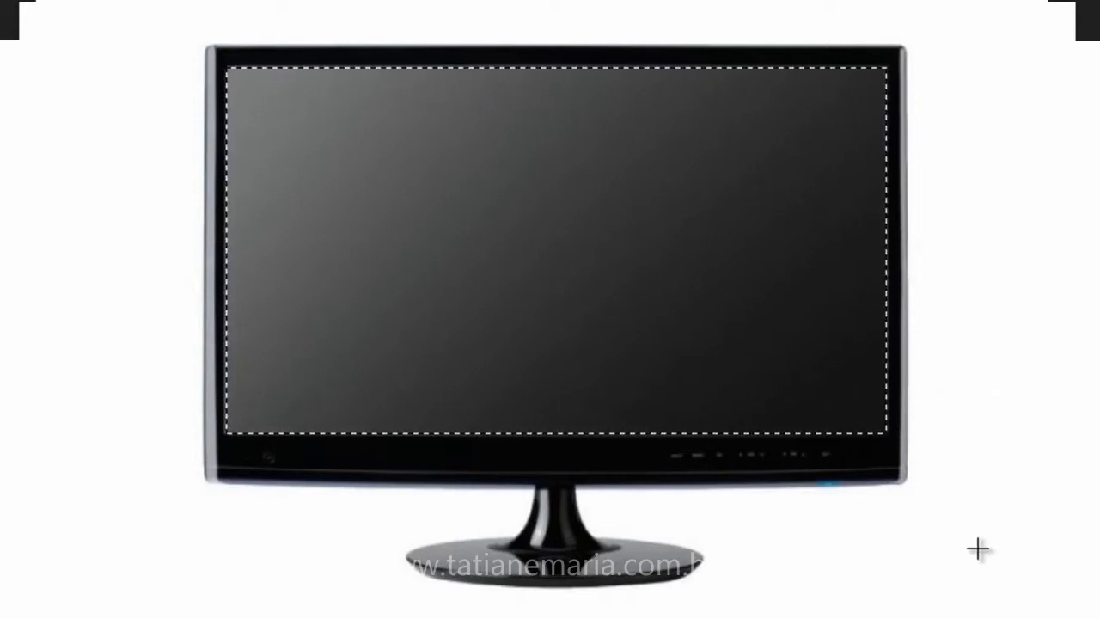
key(ctrl+minus)
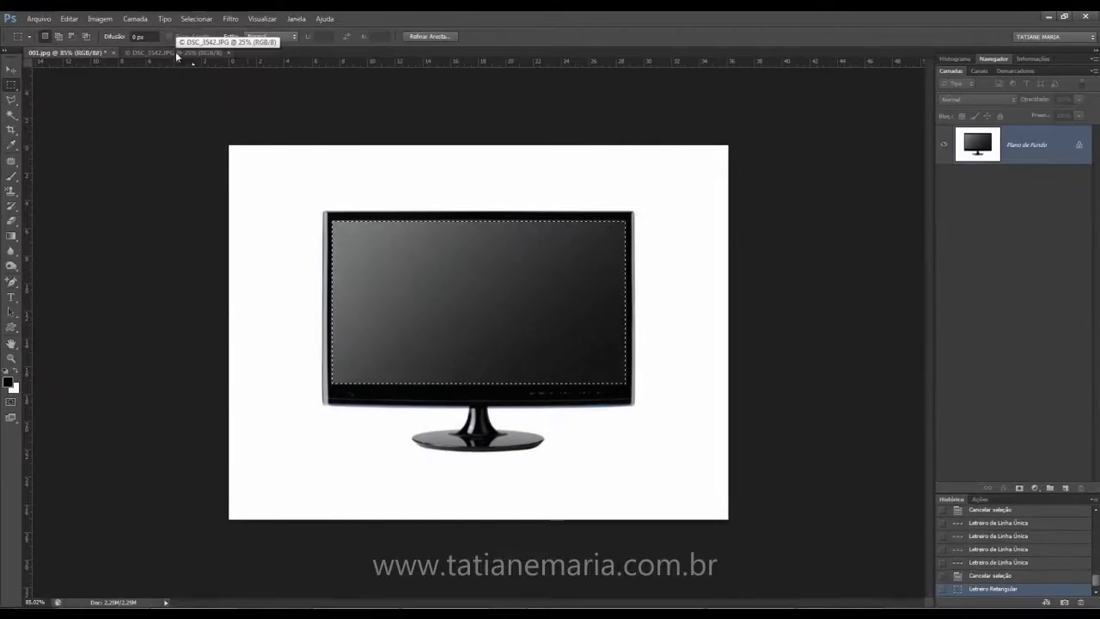
Select the whole building photo in DSC_3542.JPG and copy it
click(176, 53)
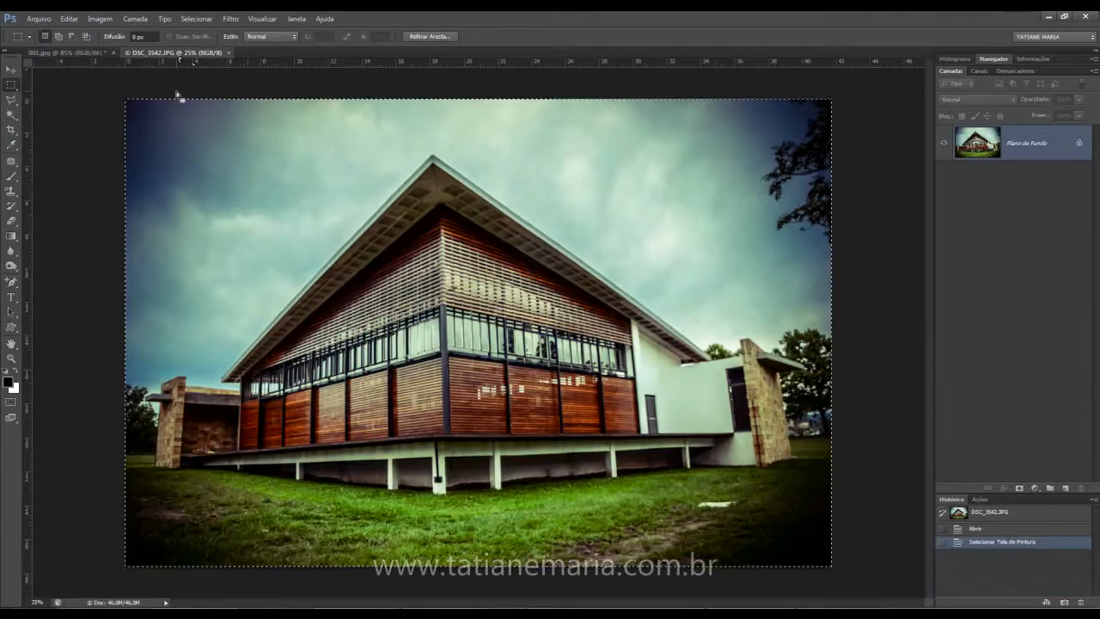
key(ctrl+d)
click(196, 18)
click(206, 32)
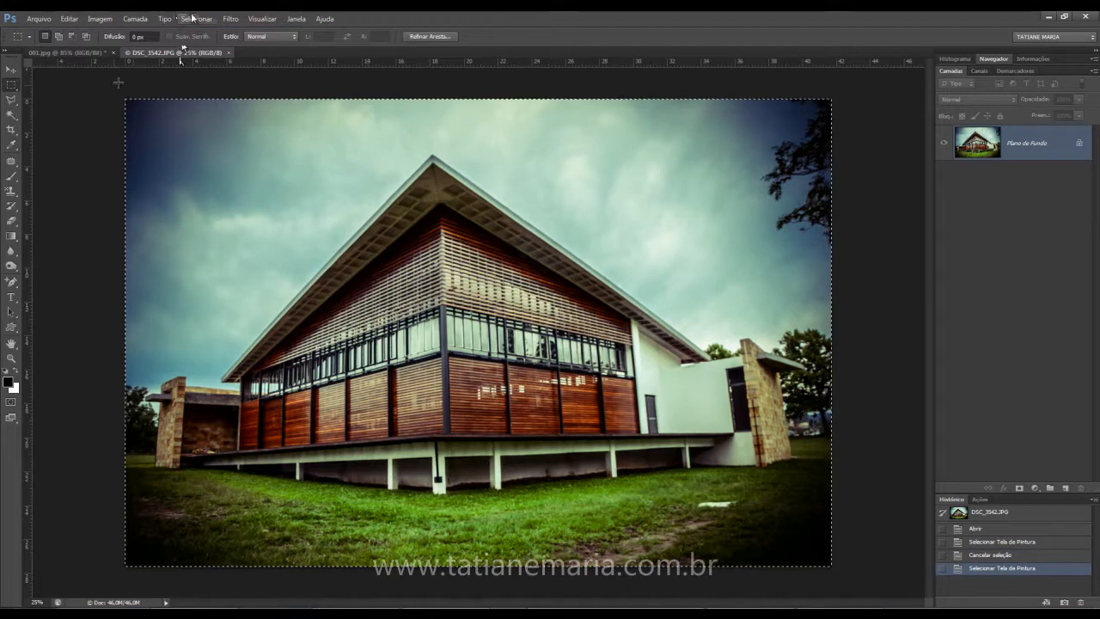
click(69, 18)
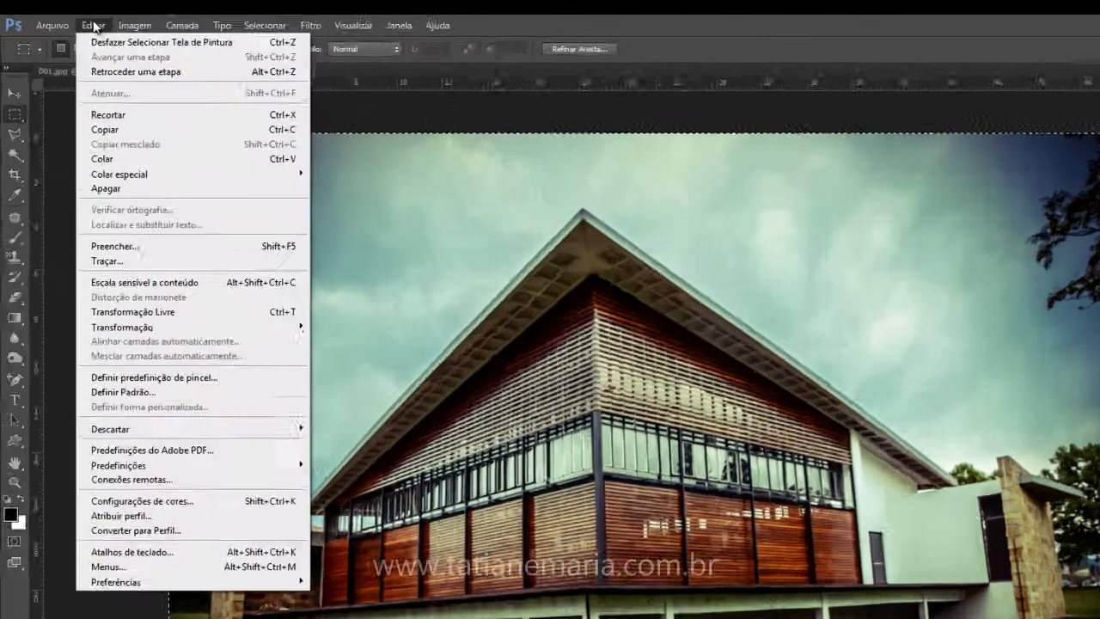
click(79, 97)
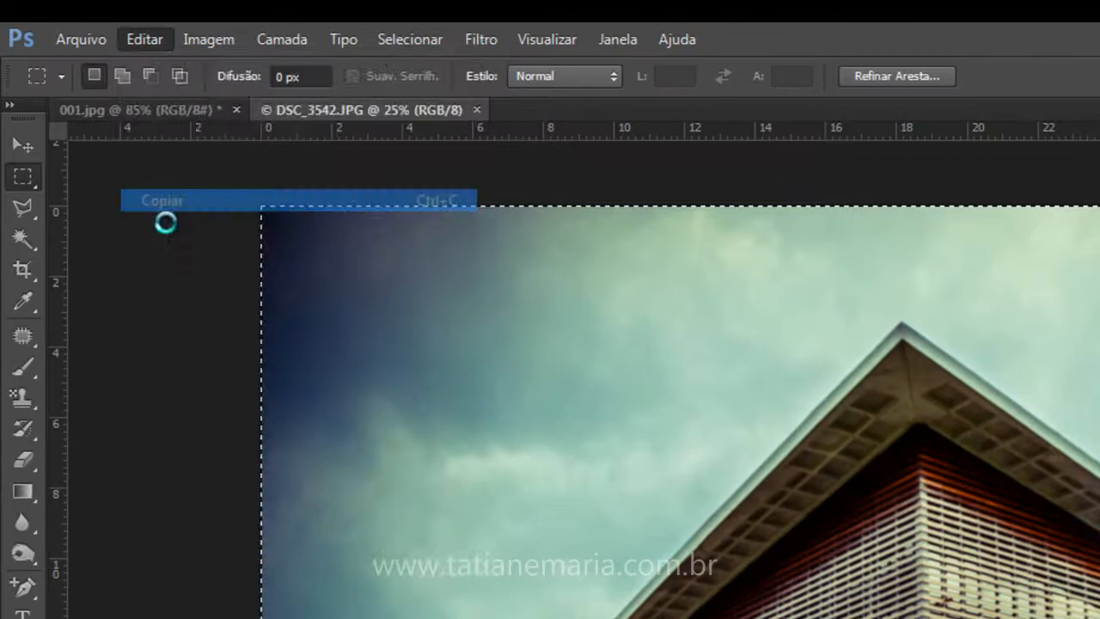
Paste the copied photo inside the display selection in 001.jpg using Paste Into (Colar Em)
click(171, 118)
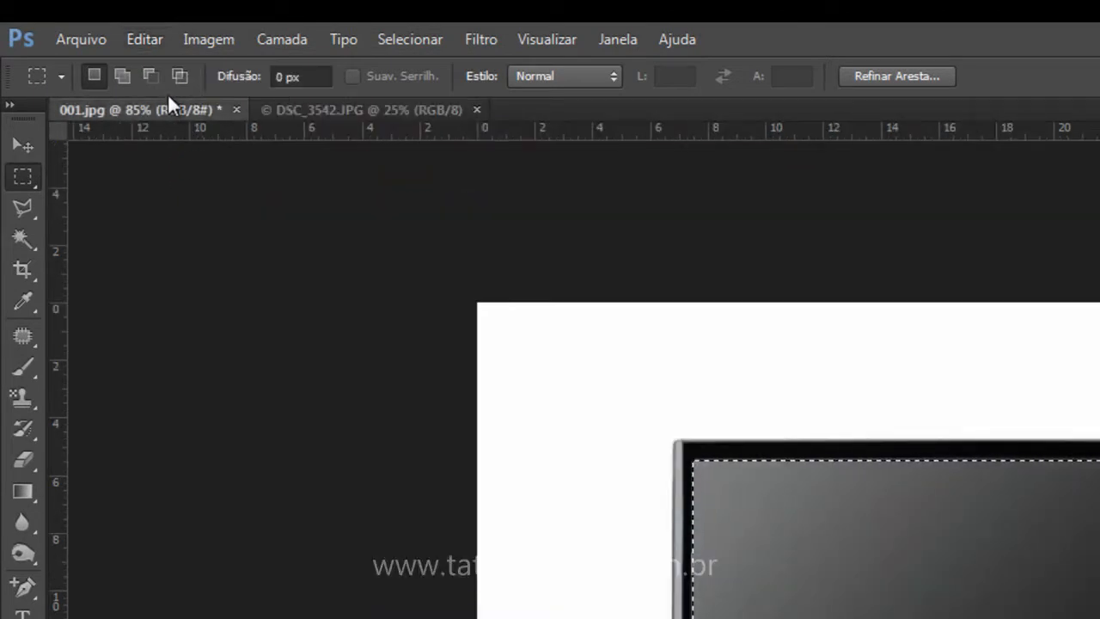
click(148, 42)
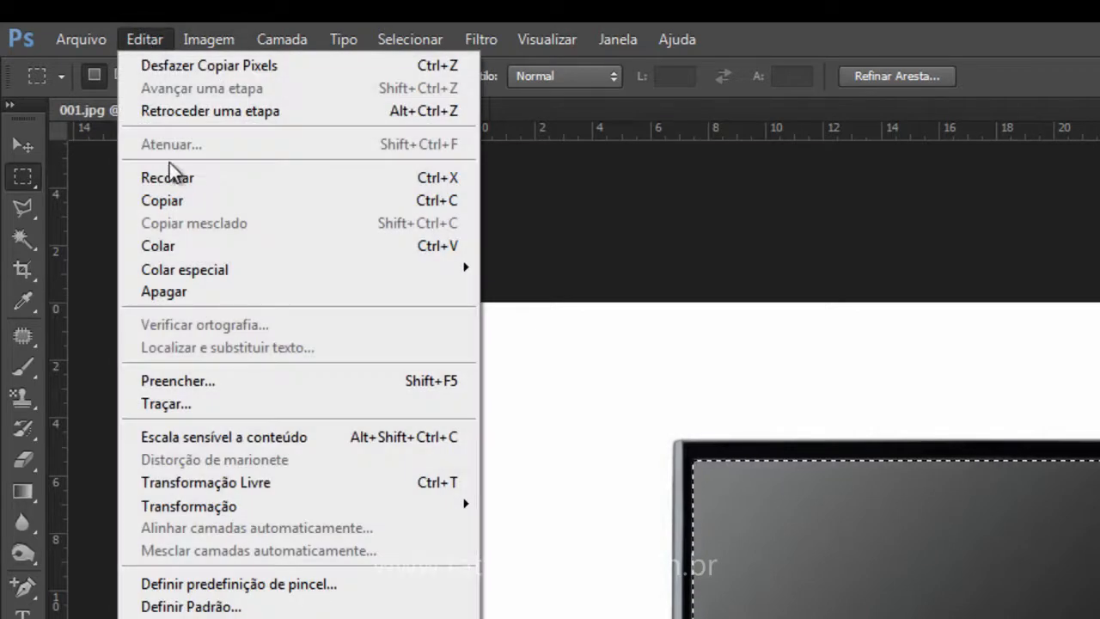
mouse_move(297, 268)
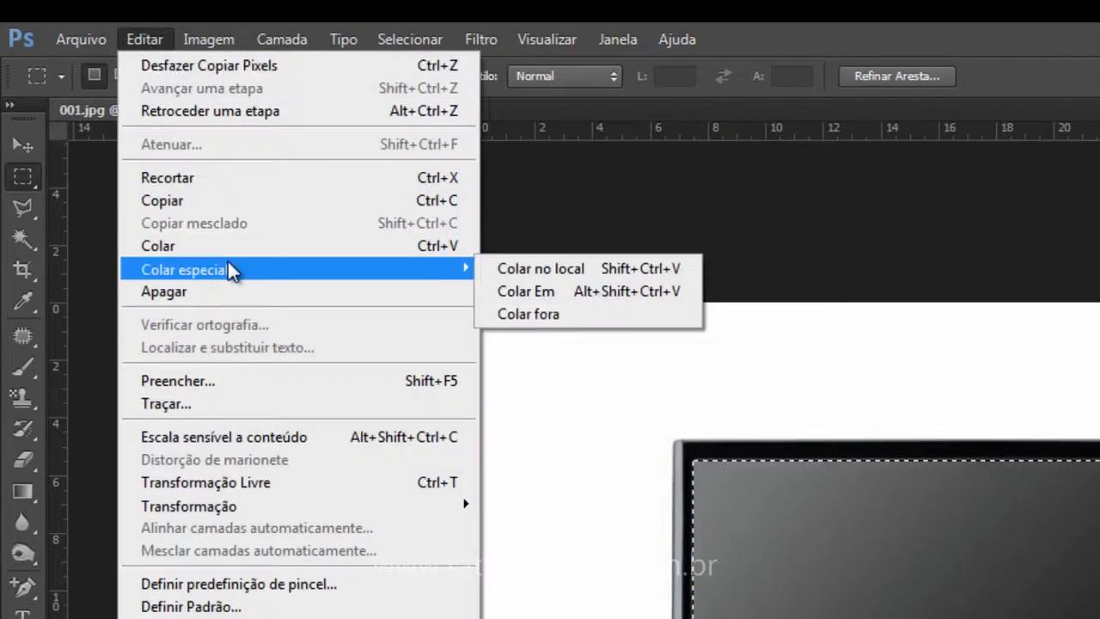
click(556, 287)
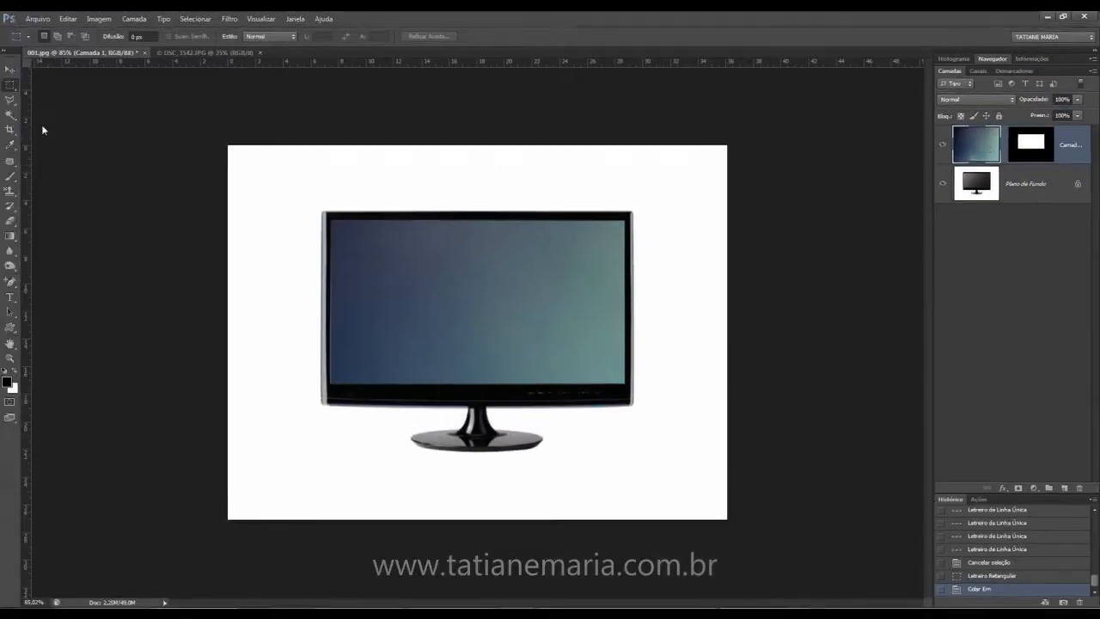
Move the pasted photo with the Move tool and scale it proportionally to about 12.93%, placing it over the monitor's display
click(8, 69)
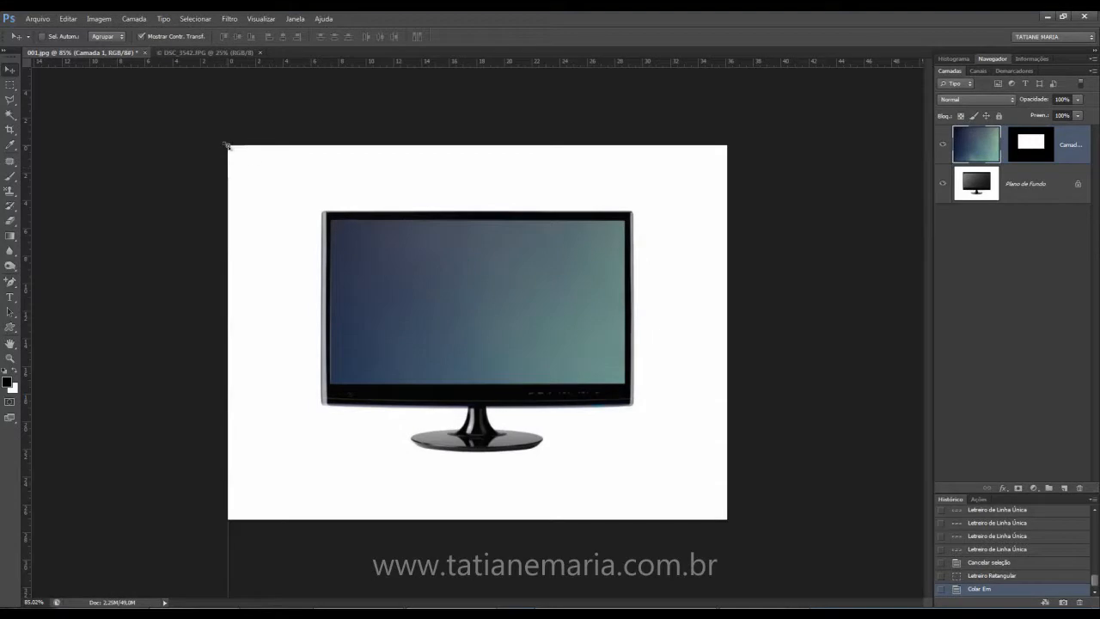
drag(257, 239, 164, 209)
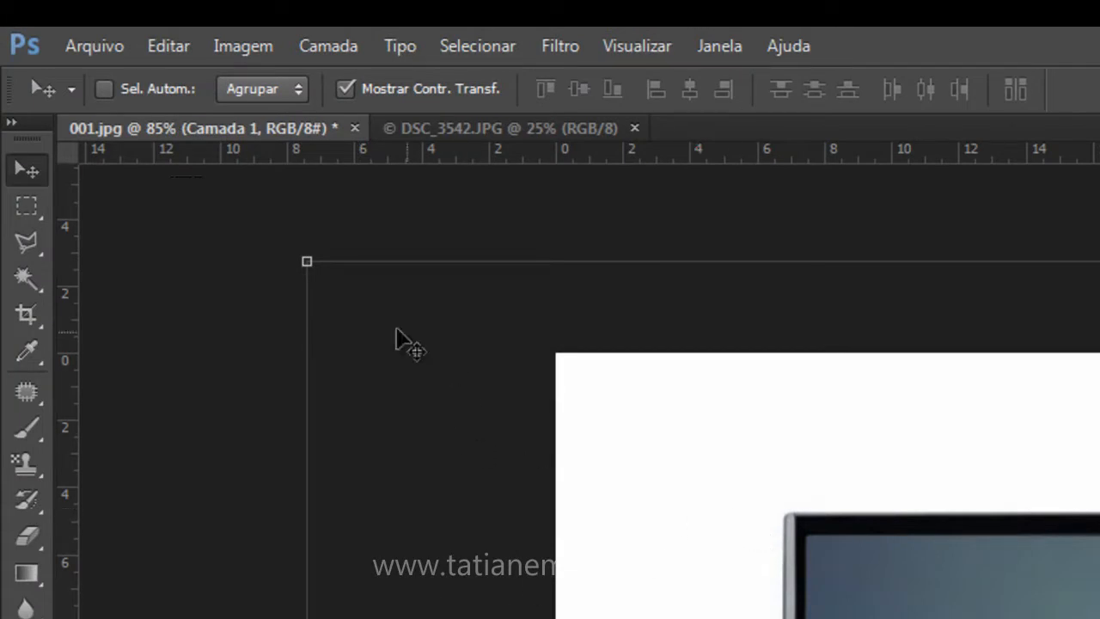
click(302, 259)
drag(302, 258, 1099, 618)
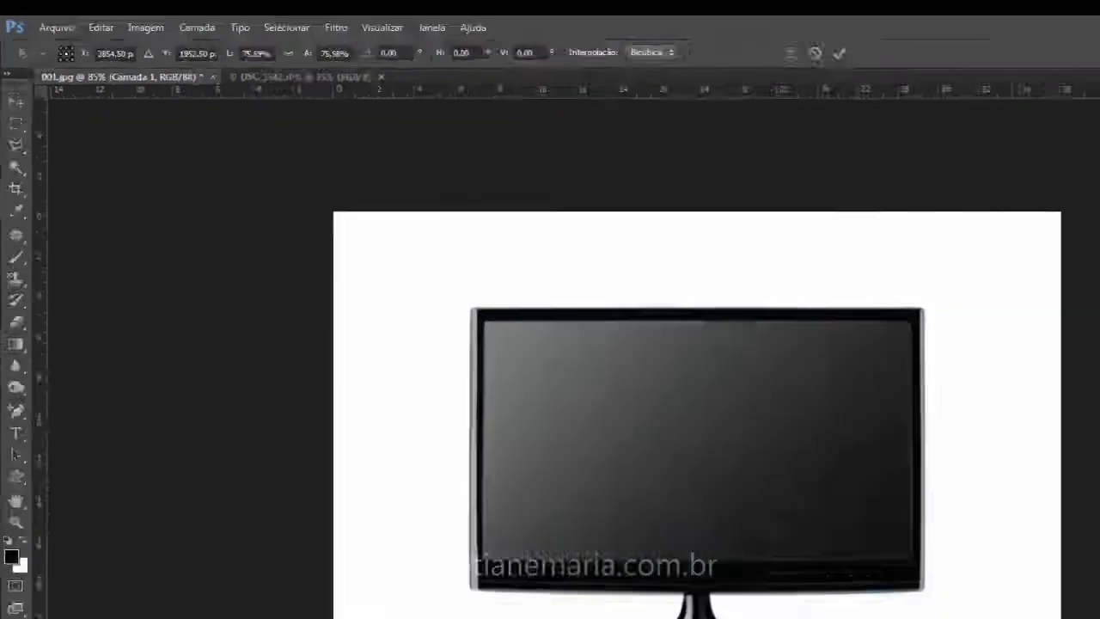
drag(802, 533, 176, 169)
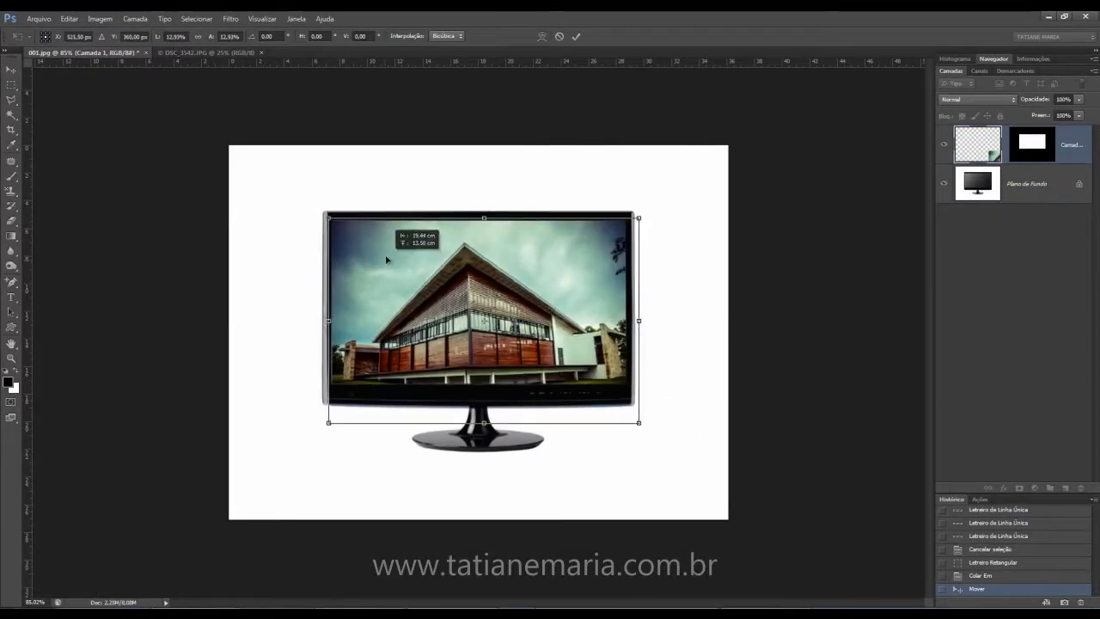
drag(386, 254, 386, 262)
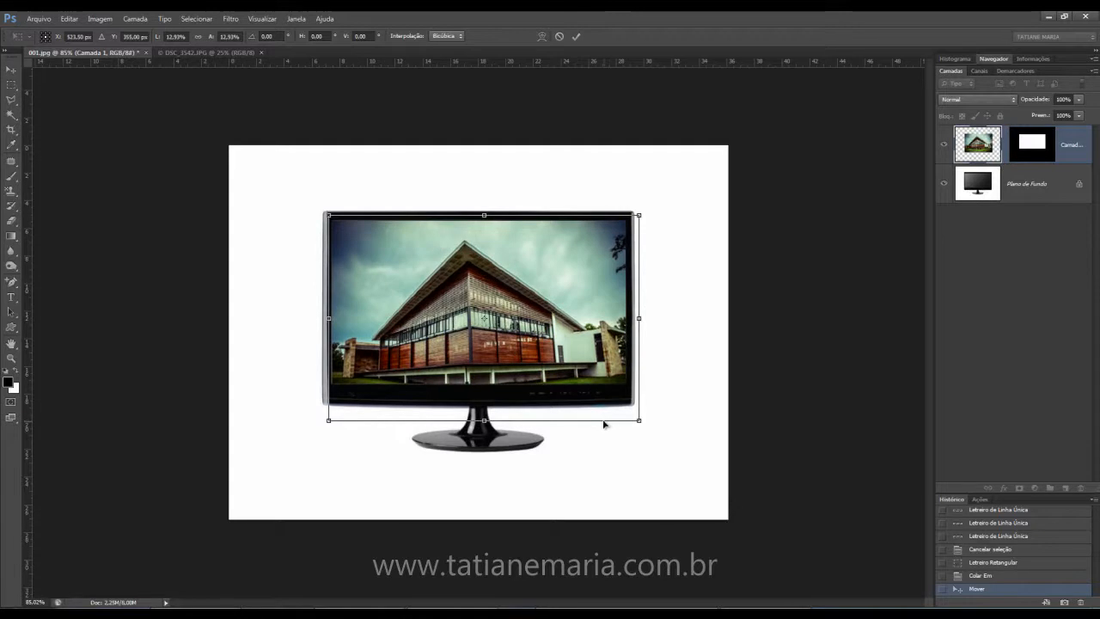
Reduce the photo's scale to about 12.5%, reposition it to fill the monitor's display, and apply the transformation
drag(637, 415, 639, 404)
drag(559, 326, 559, 311)
drag(559, 302, 558, 315)
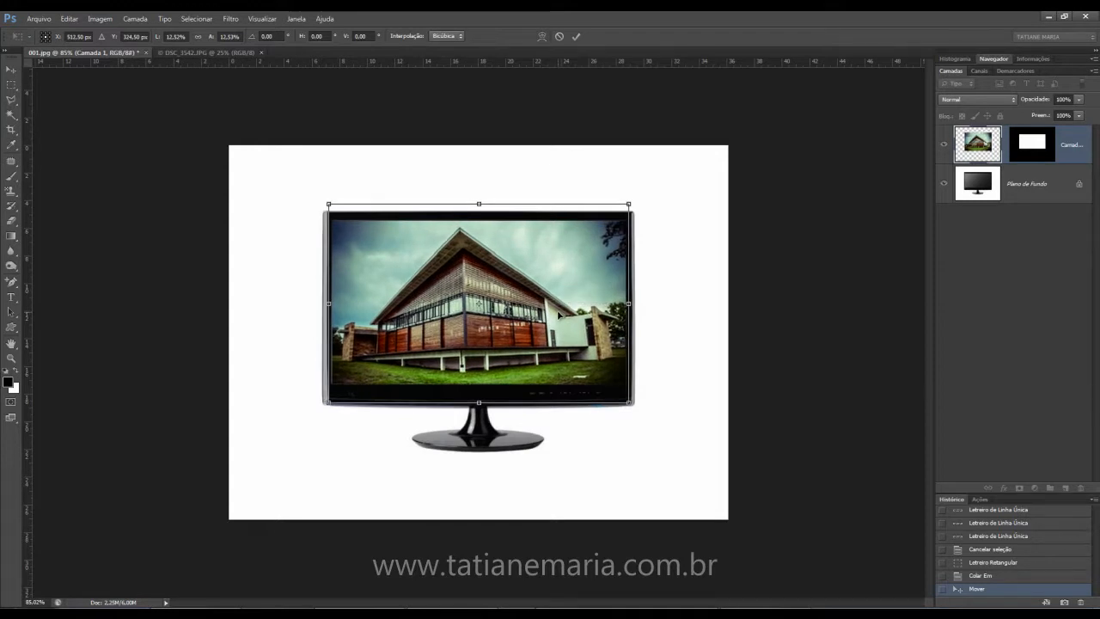
key(Return)
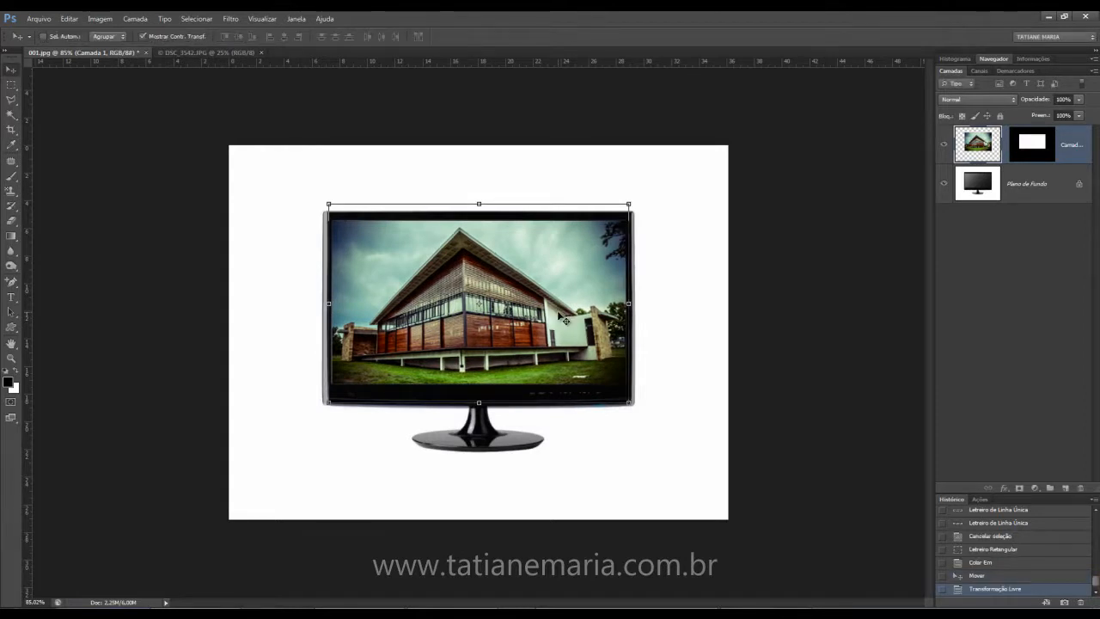
In DSC_3542.JPG, clear the full selection and draw a square rectangular marquee about 4 cm wide over the roof's left slope
key(m)
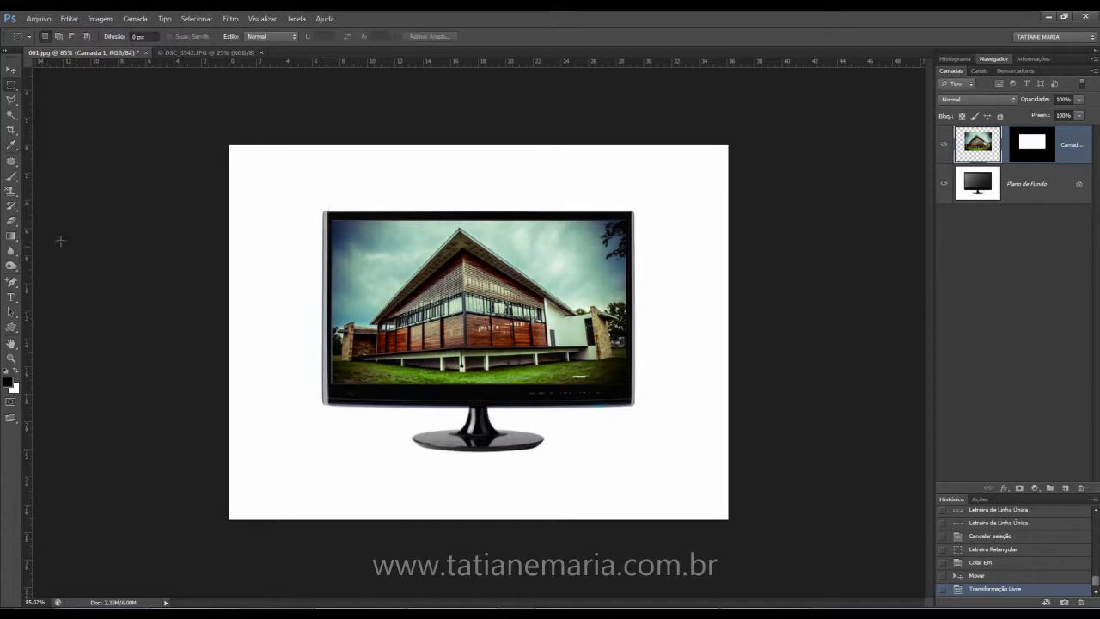
right_click(11, 86)
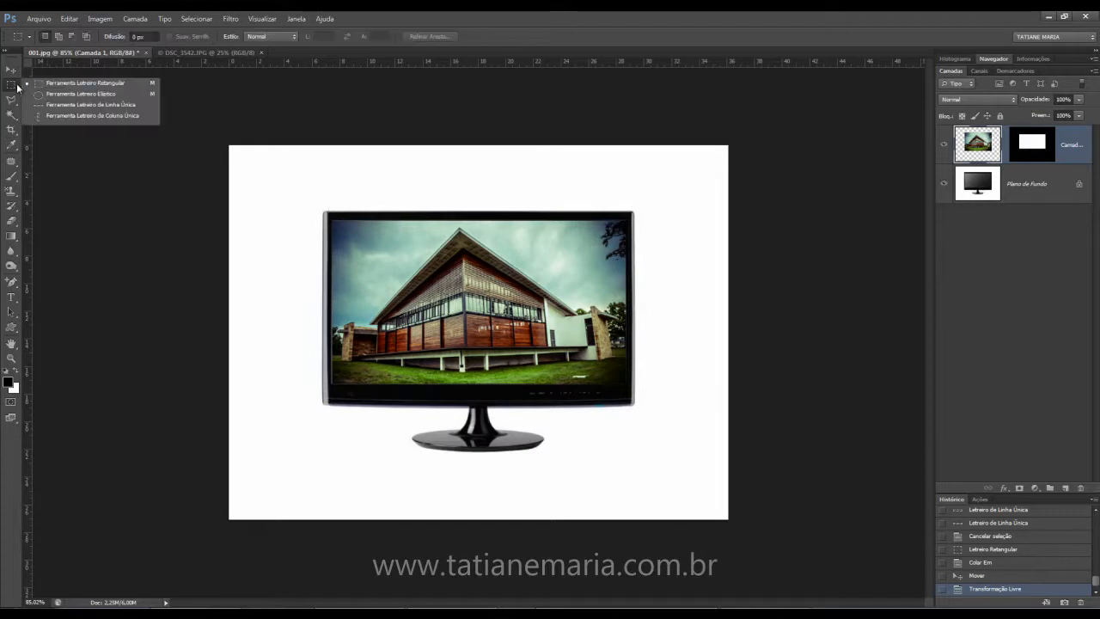
click(104, 83)
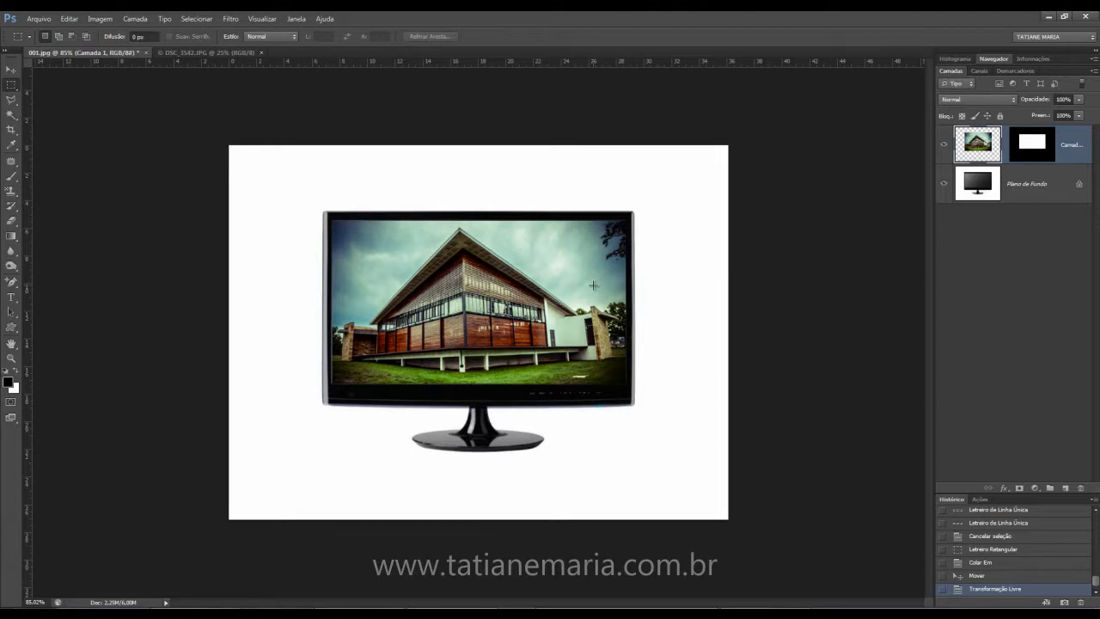
click(202, 53)
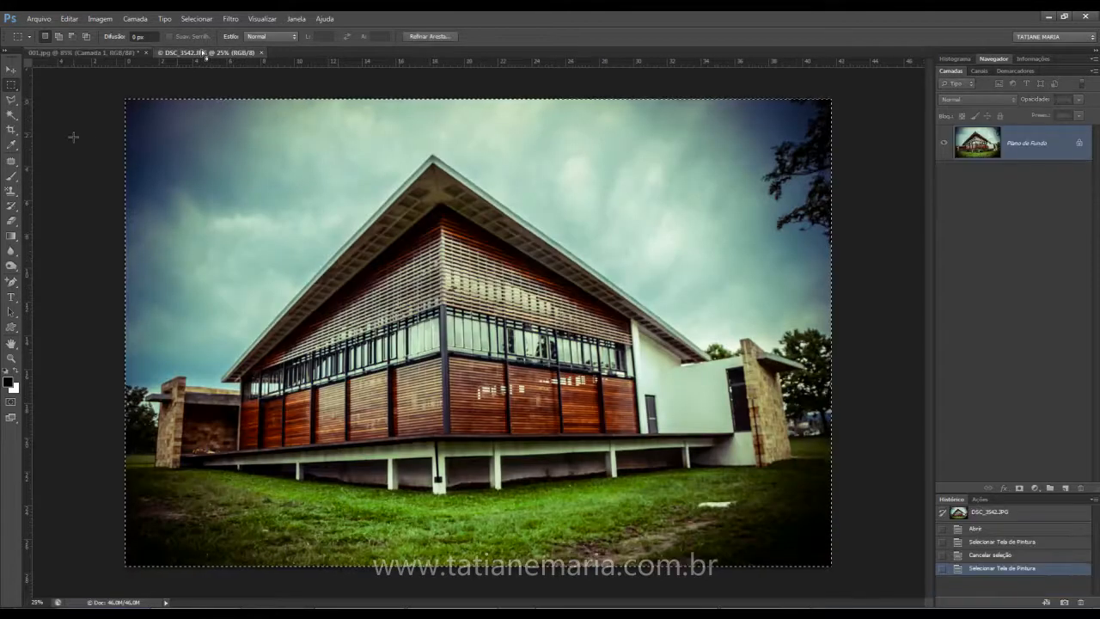
key(ctrl+d)
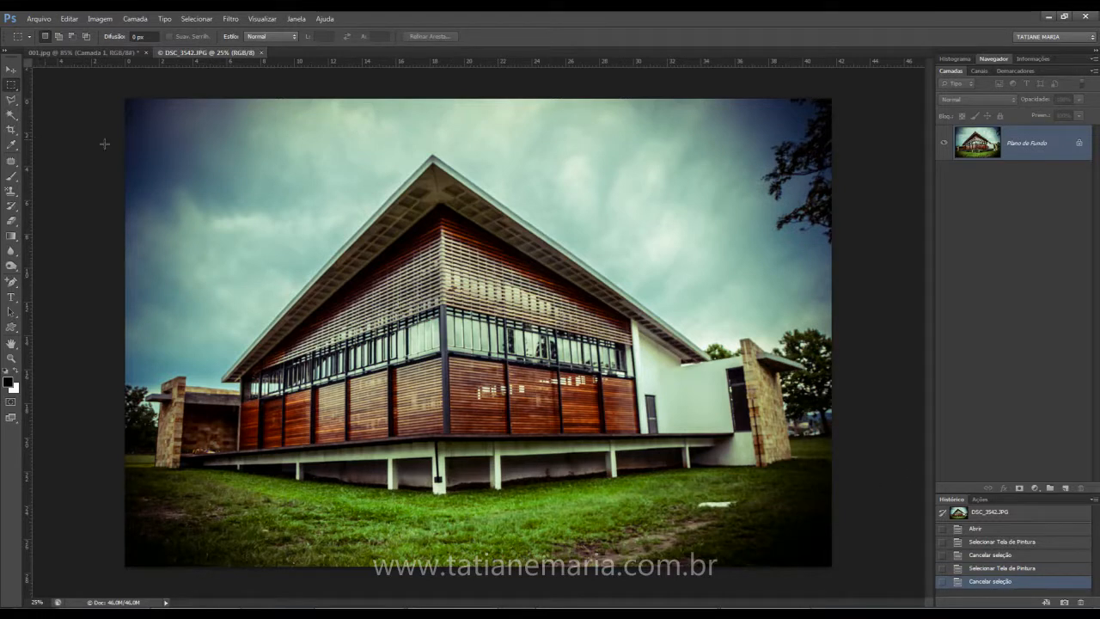
drag(293, 231, 449, 296)
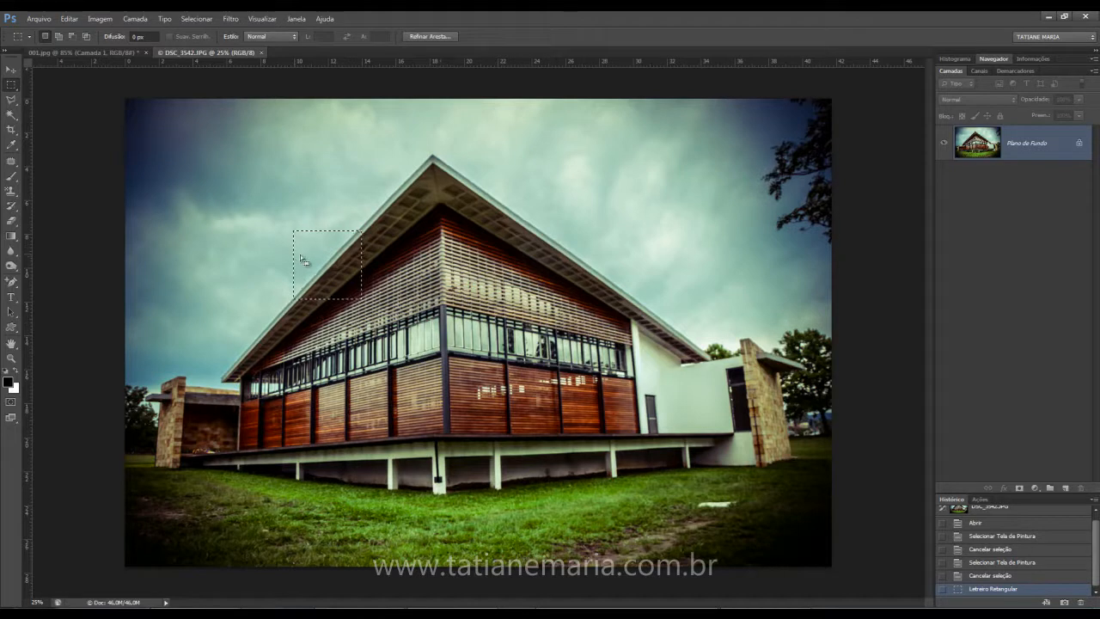
Copy the selected square of the photo to a new layer and hide the background layer
key(ctrl+j)
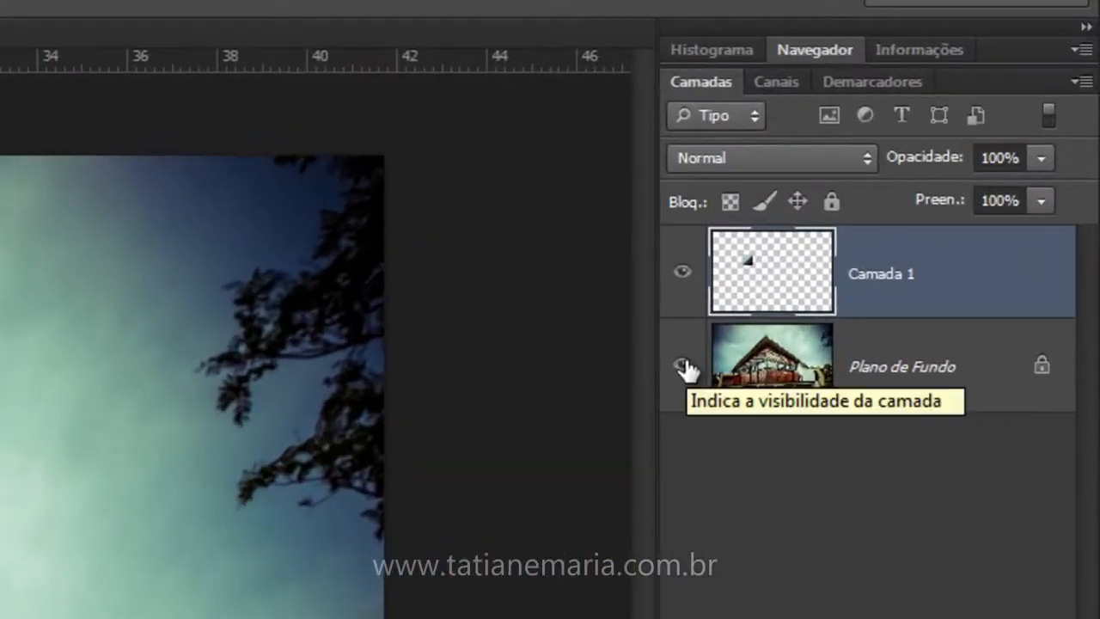
click(907, 207)
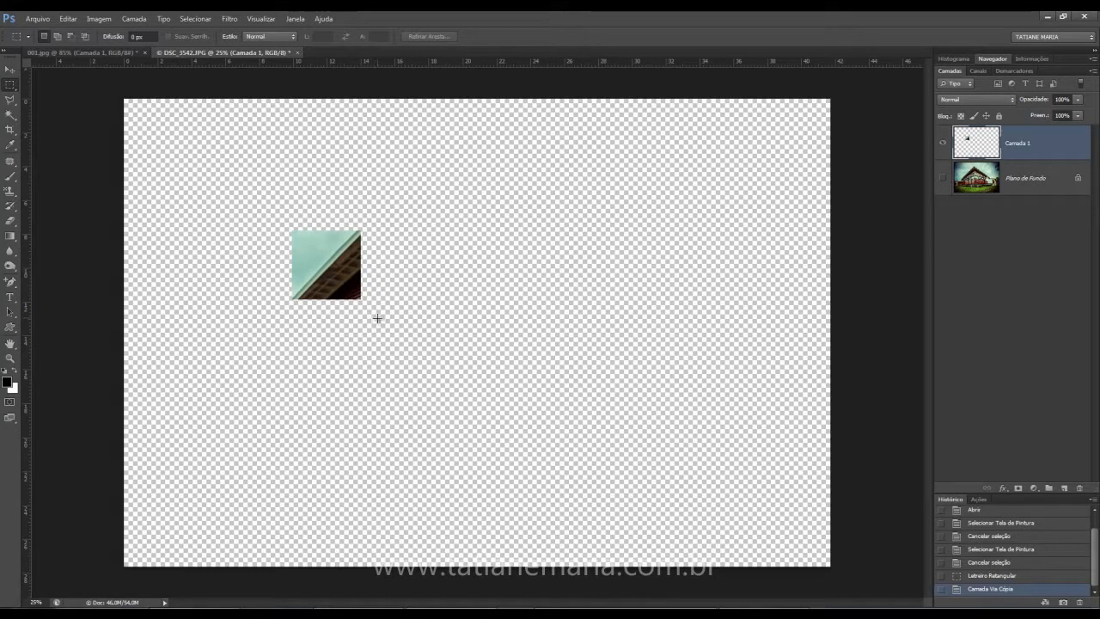
Load the copied square layer's outline as a selection, clear it, and show the background layer again
ctrl+click(968, 140)
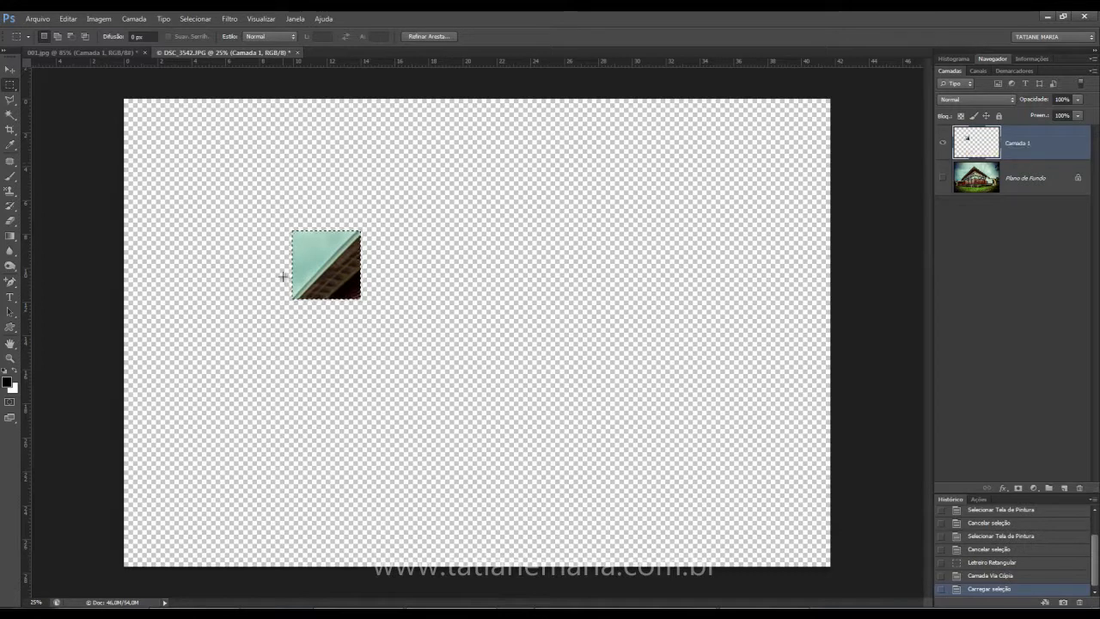
key(ctrl+d)
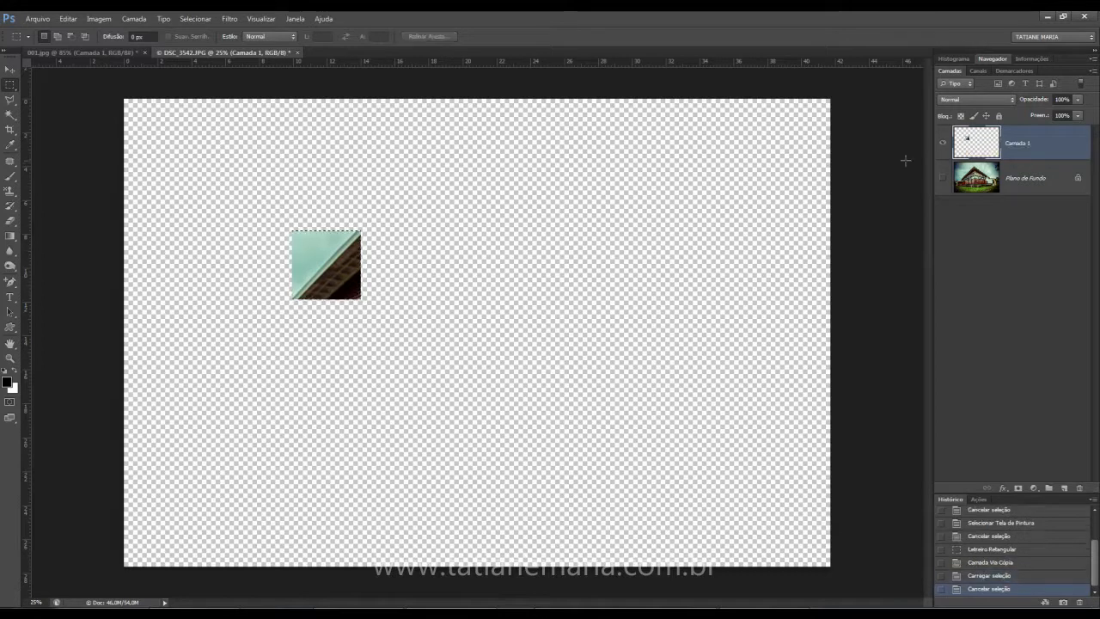
click(943, 178)
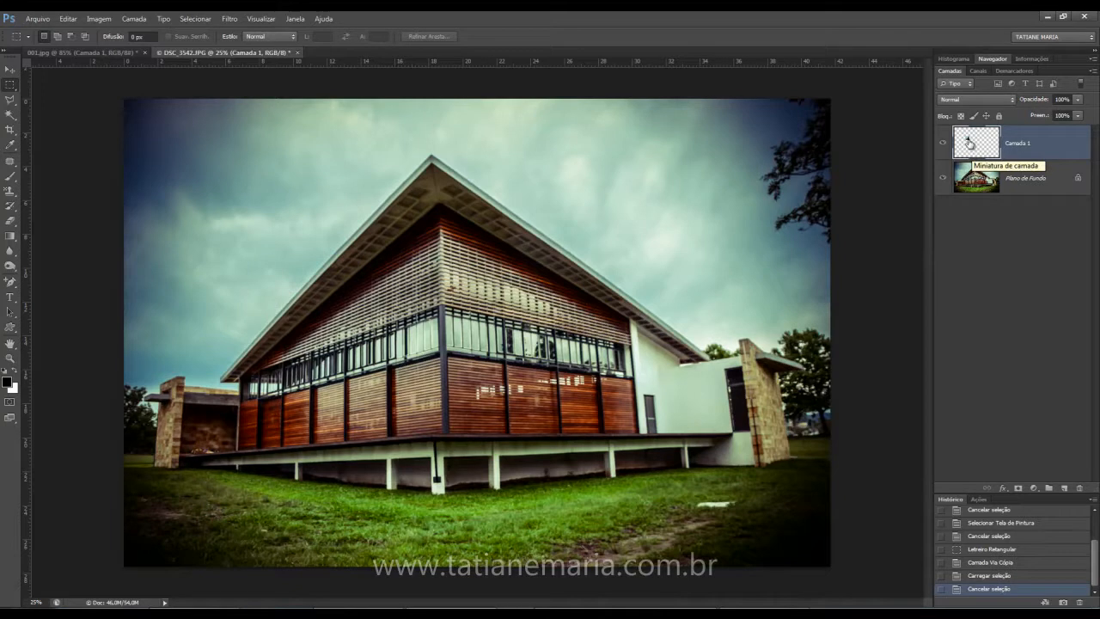
Load the square's outline from Camada 1 as a selection, hide that layer, and make the background layer active
ctrl+click(970, 143)
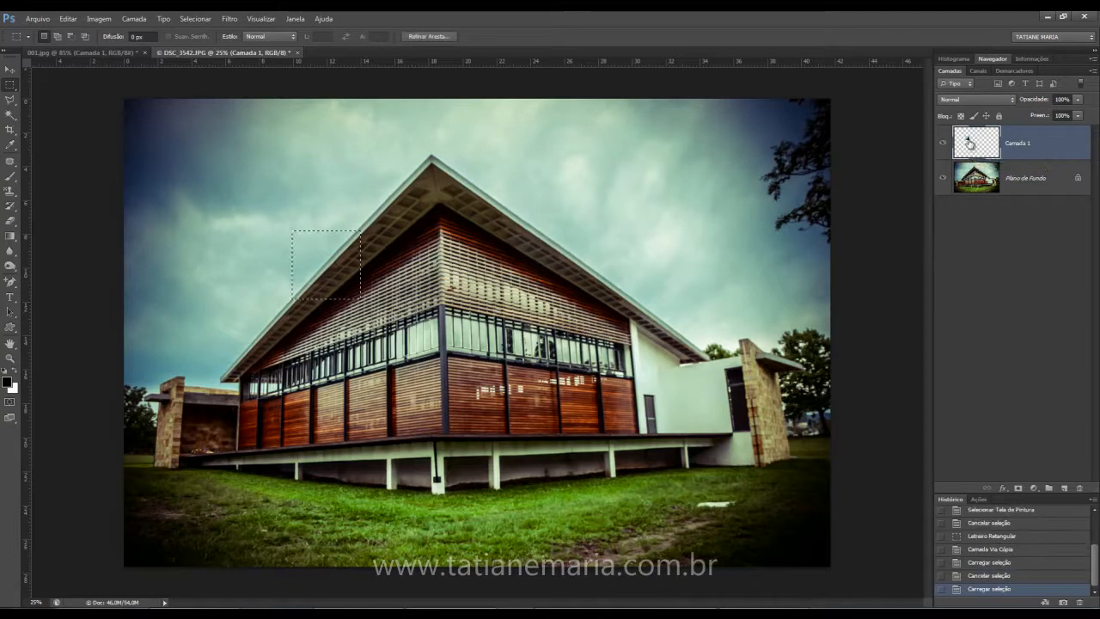
click(944, 145)
click(982, 183)
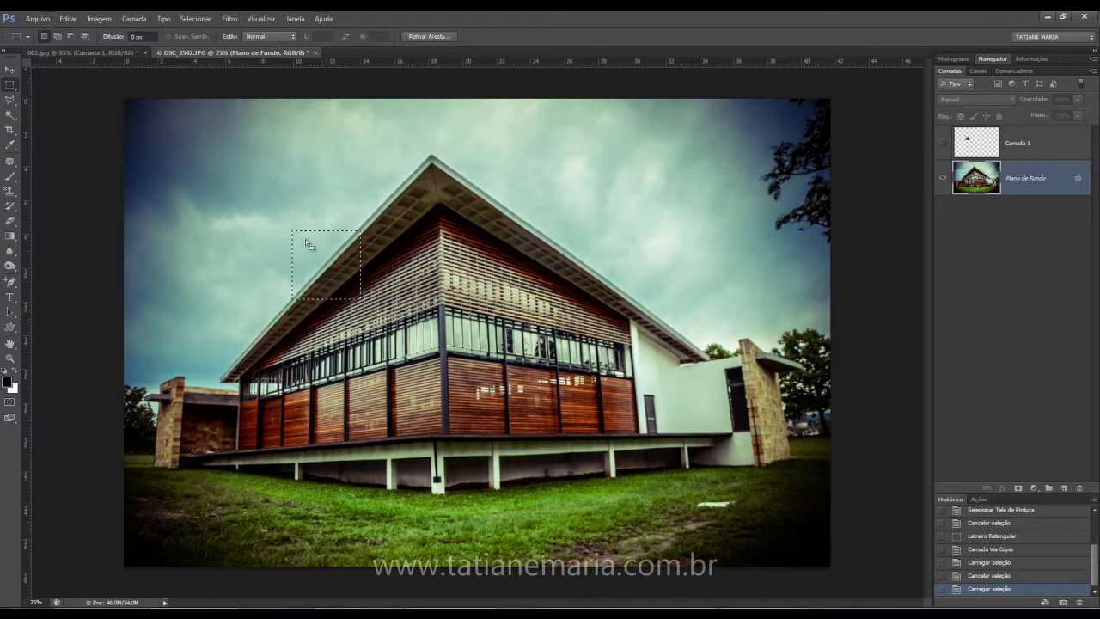
Try a Black & White adjustment with Tint enabled on the square selection, cancel it, and clear the selection
click(102, 19)
mouse_move(122, 49)
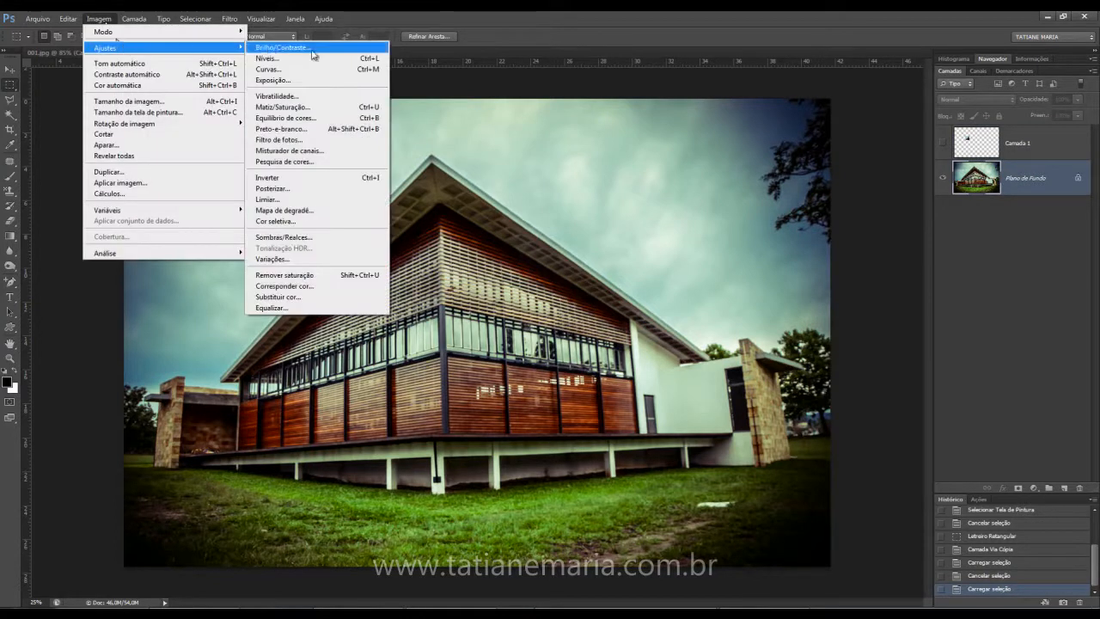
click(288, 128)
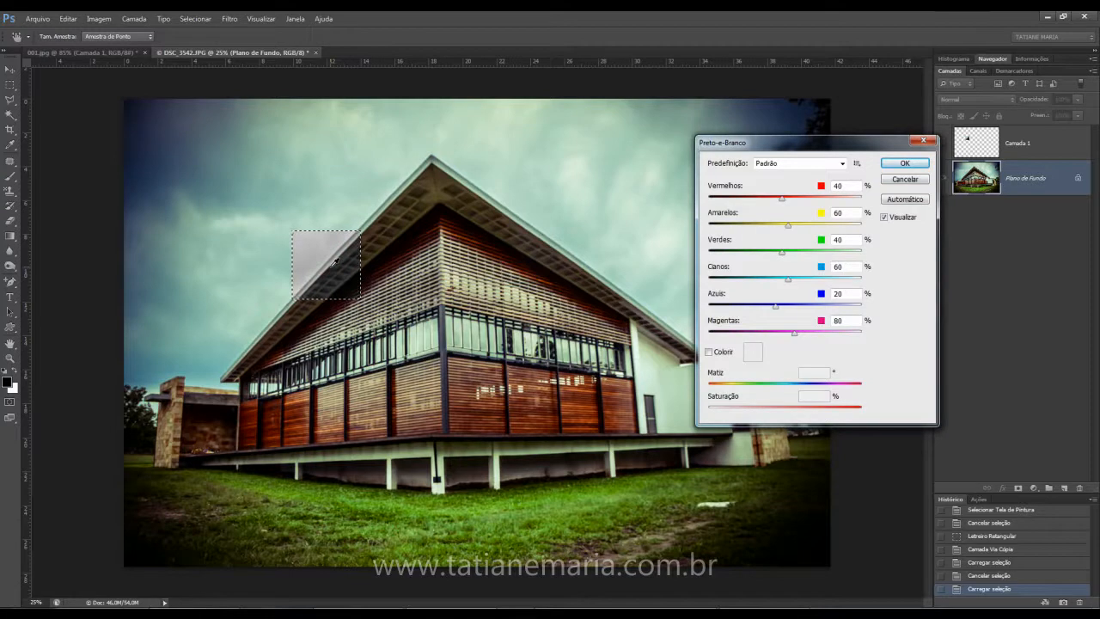
click(709, 352)
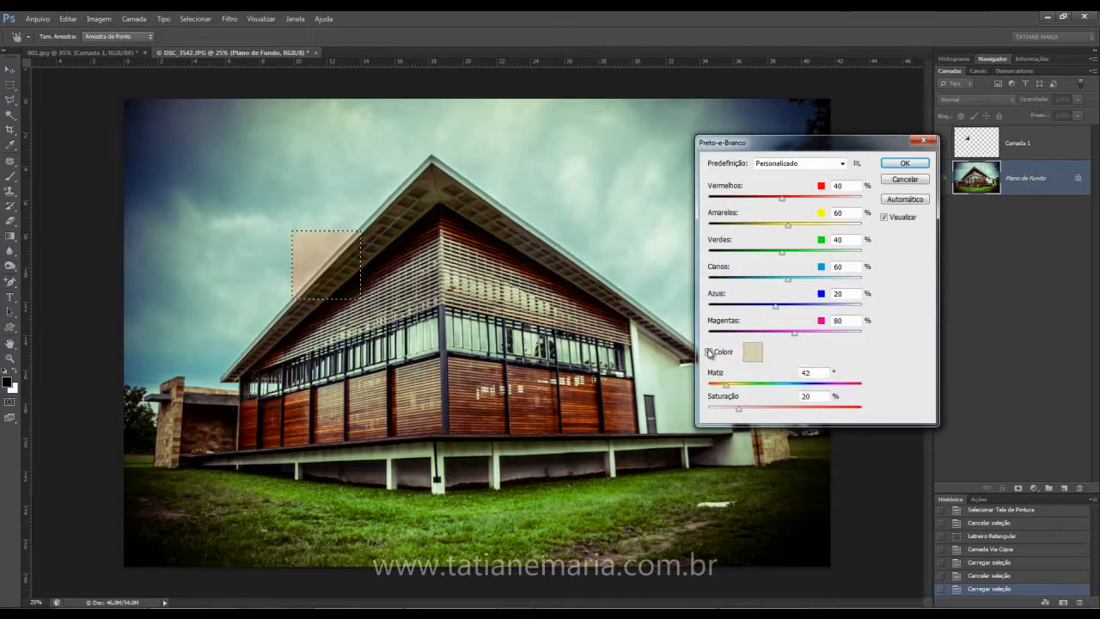
click(904, 179)
key(ctrl+d)
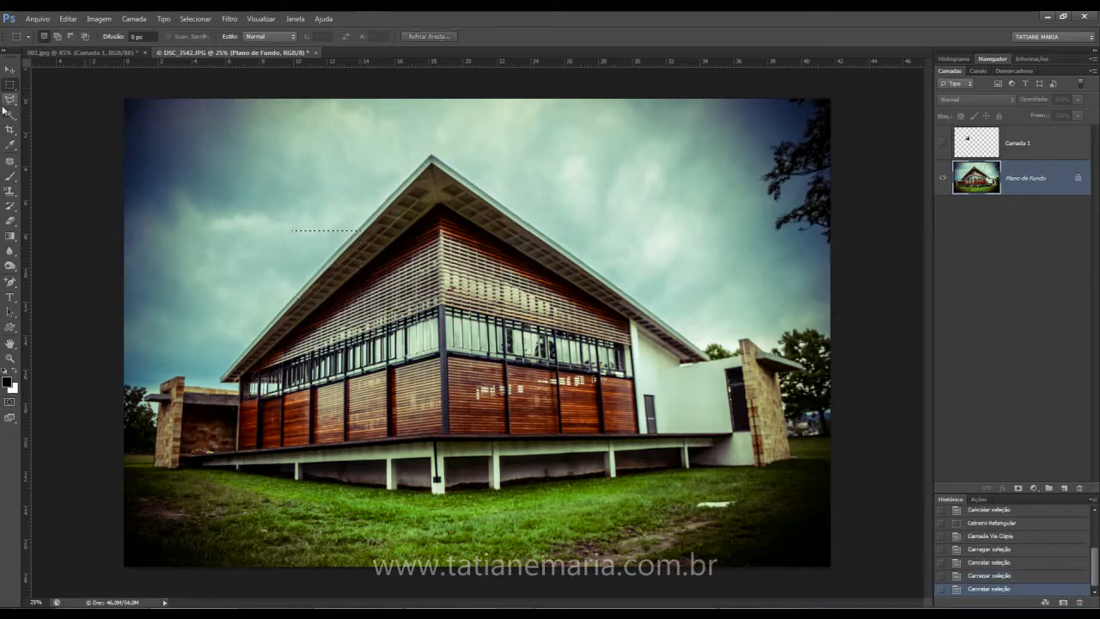
Draw an elliptical marquee about 26 cm wide over the building, shift it onto the house, and copy it to a new layer
right_click(12, 86)
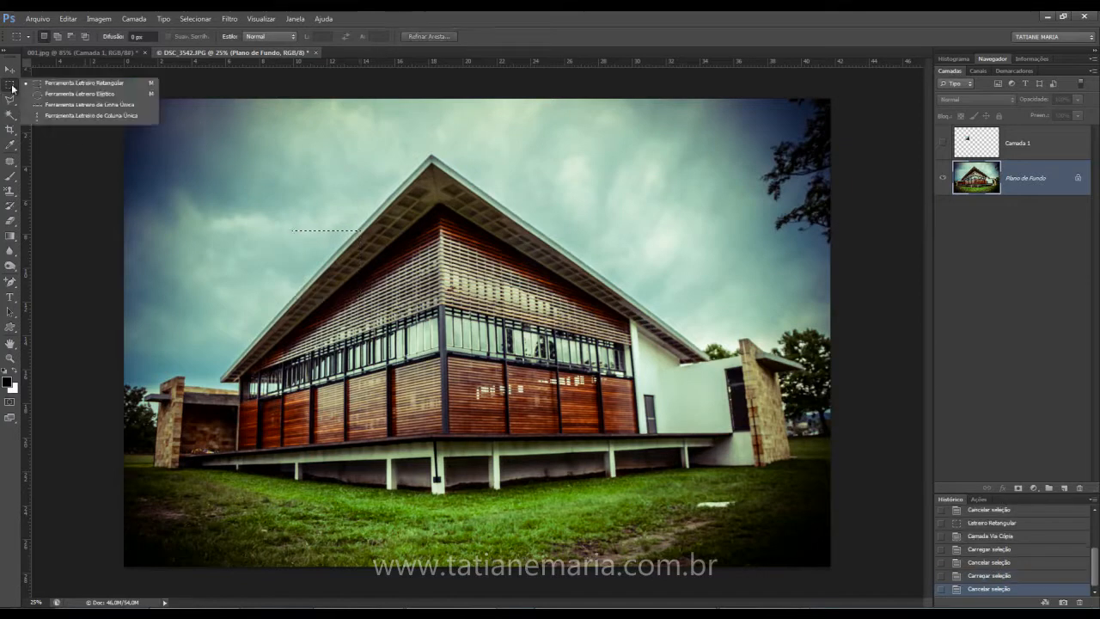
click(83, 93)
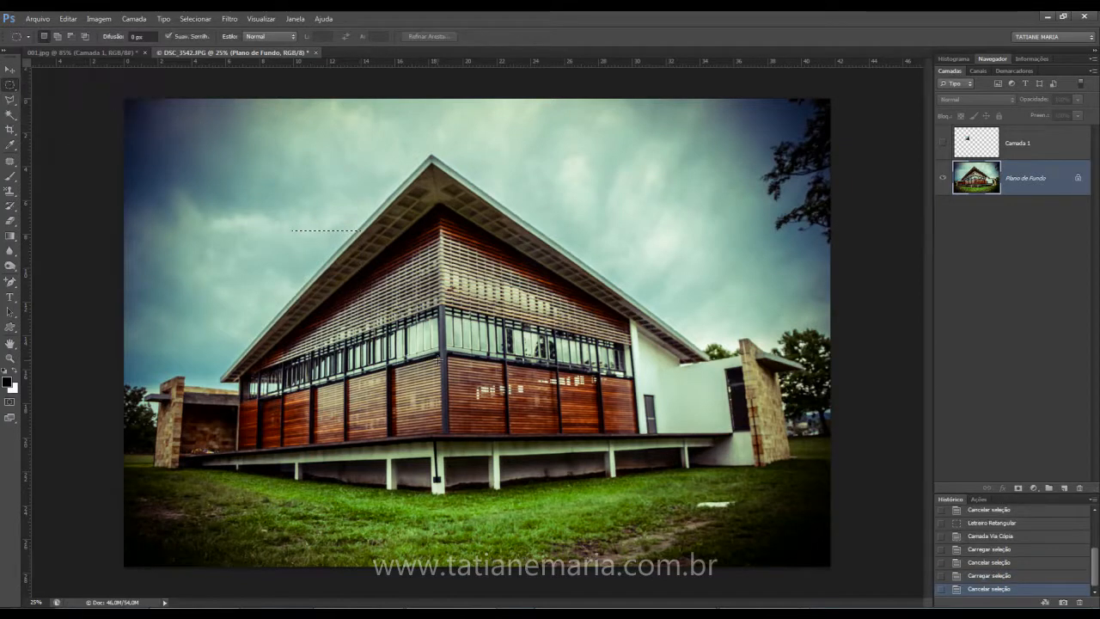
drag(308, 200, 757, 513)
drag(579, 393, 519, 389)
key(ctrl+j)
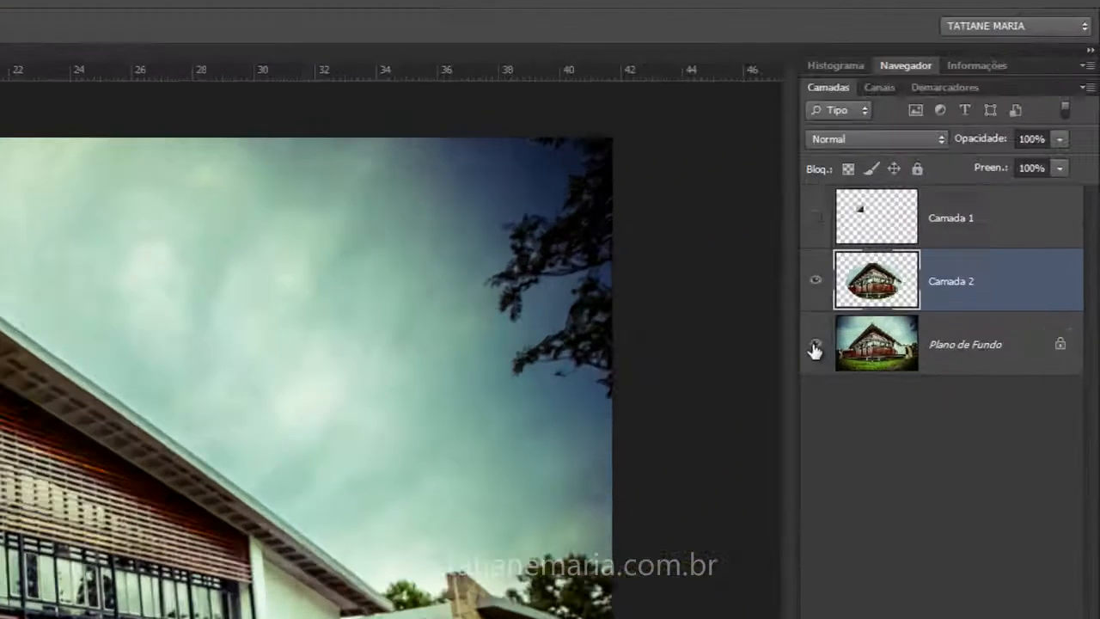
Hide the background to view the copied ellipse, show it again, and delete the ellipse layer
click(815, 346)
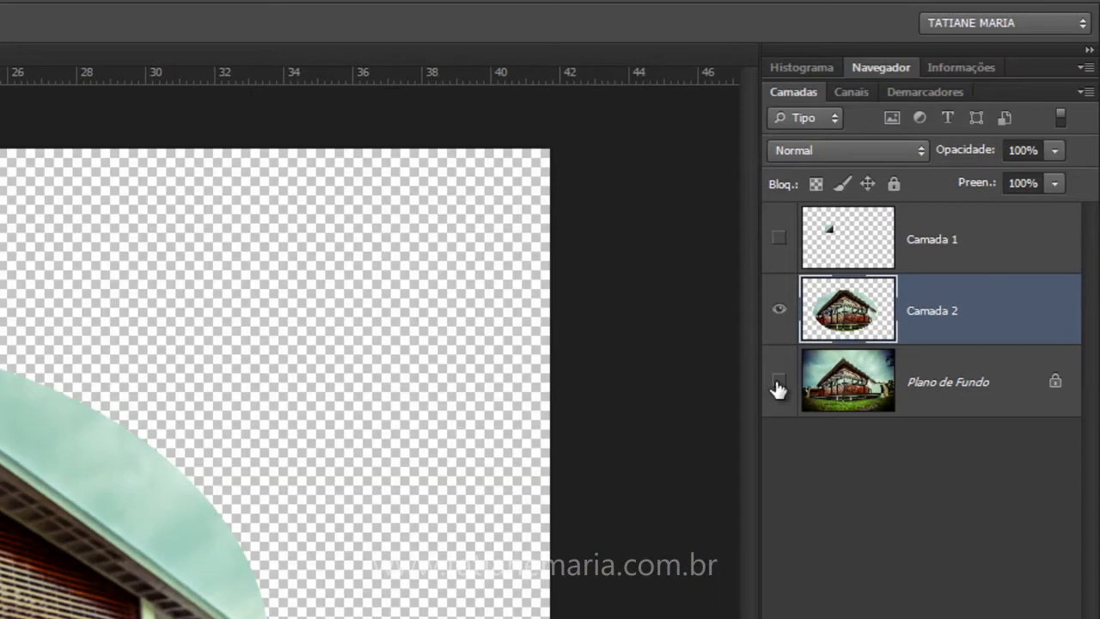
click(778, 383)
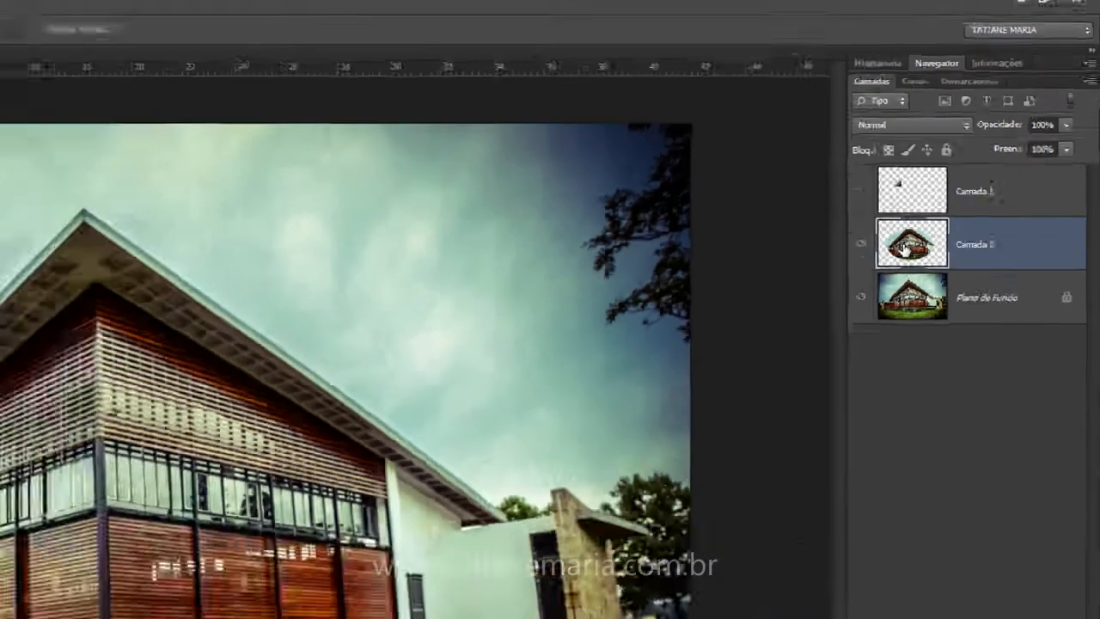
key(Delete)
Draw an elliptical marquee about 28 cm wide over the building, convert that area to black and white with the default settings, and deselect
mouse_move(245, 201)
mouse_down()
mouse_move(397, 320)
mouse_move(717, 493)
mouse_up()
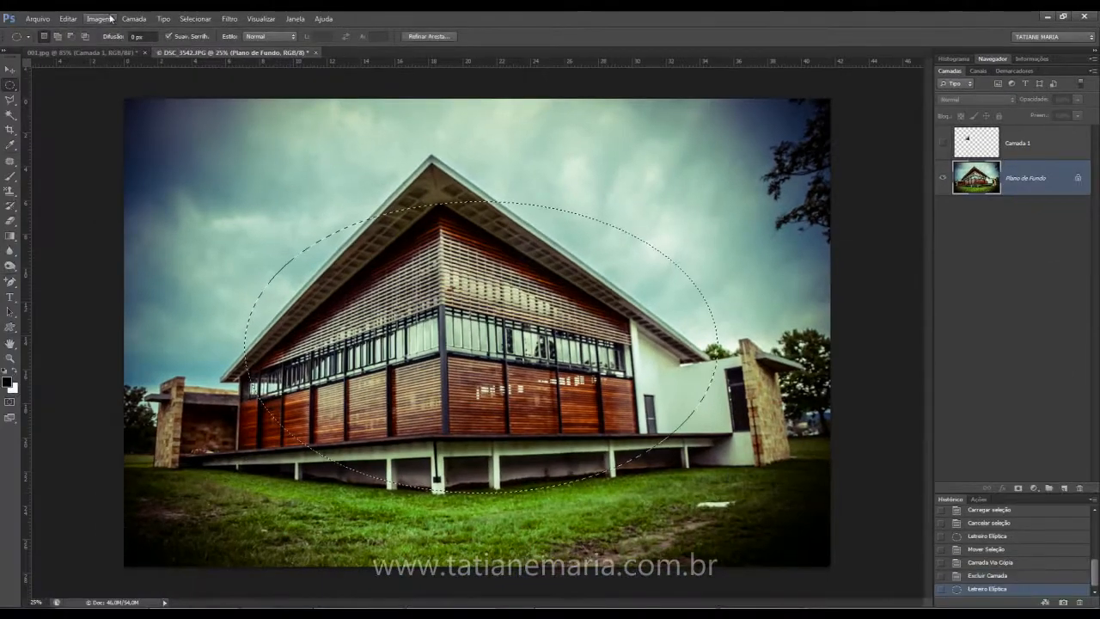
click(110, 18)
mouse_move(133, 48)
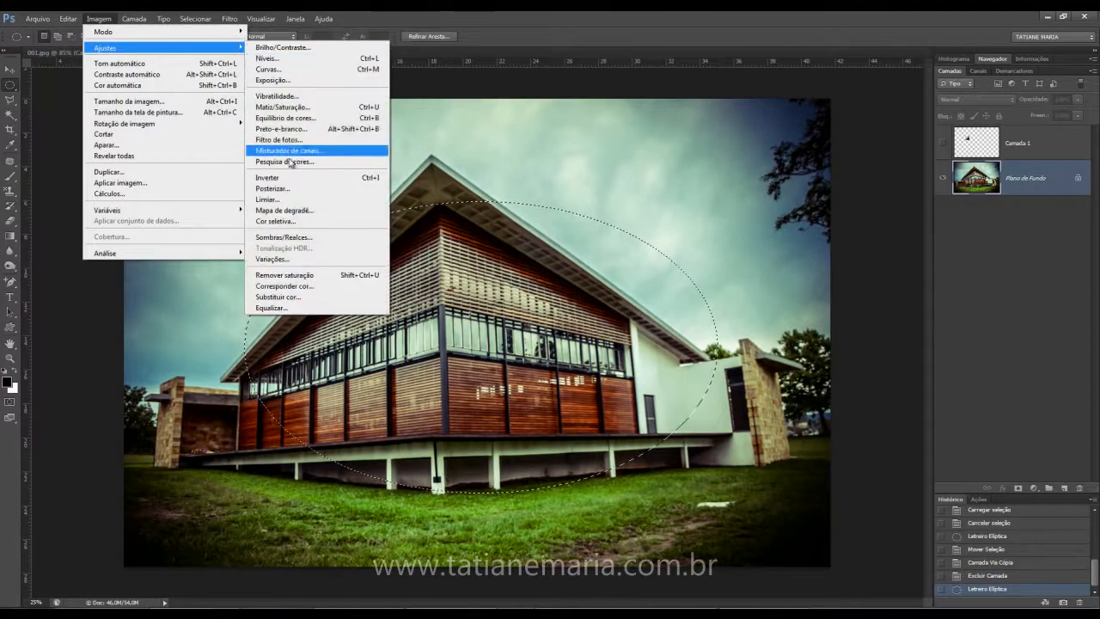
click(281, 128)
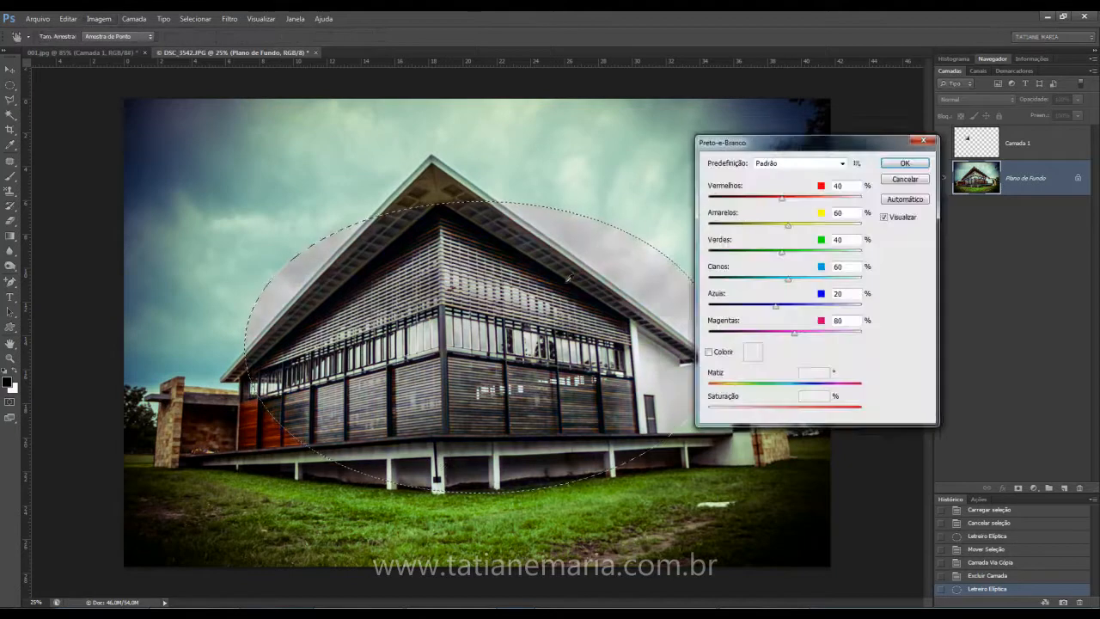
click(904, 164)
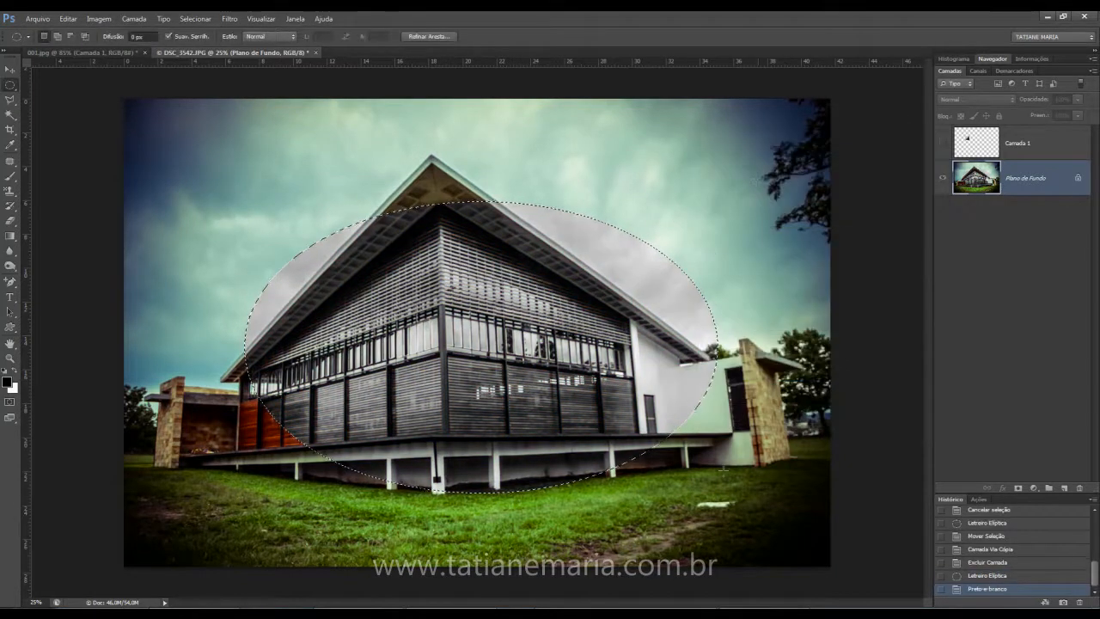
key(ctrl+d)
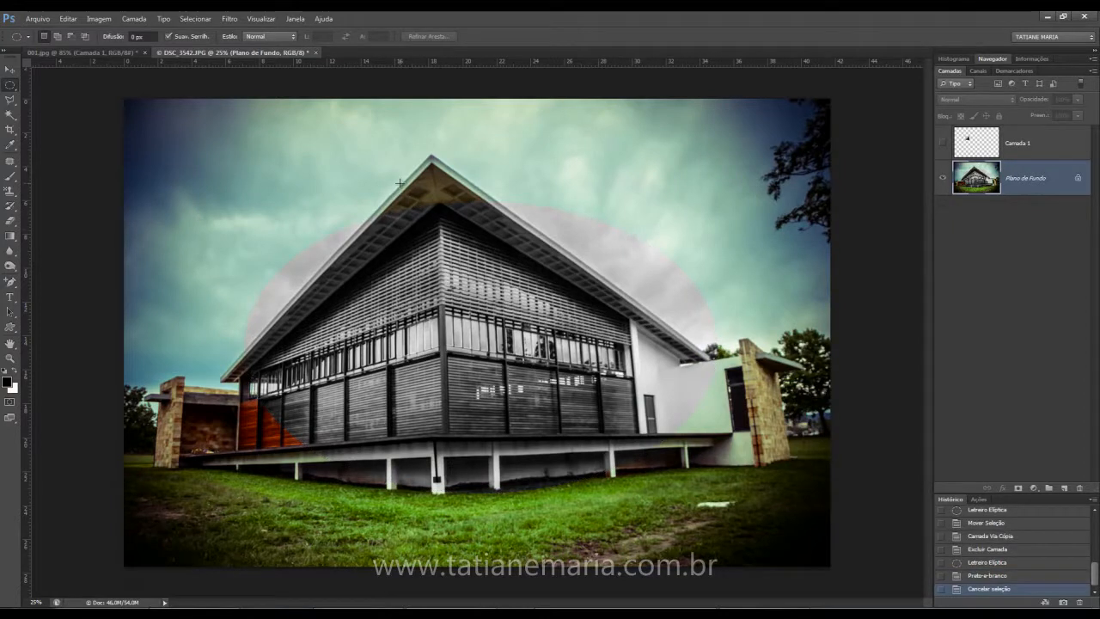
Undo the deselection and the black-and-white adjustment, and clear the elliptical selection
key(ctrl+alt+z)
key(ctrl+alt+z)
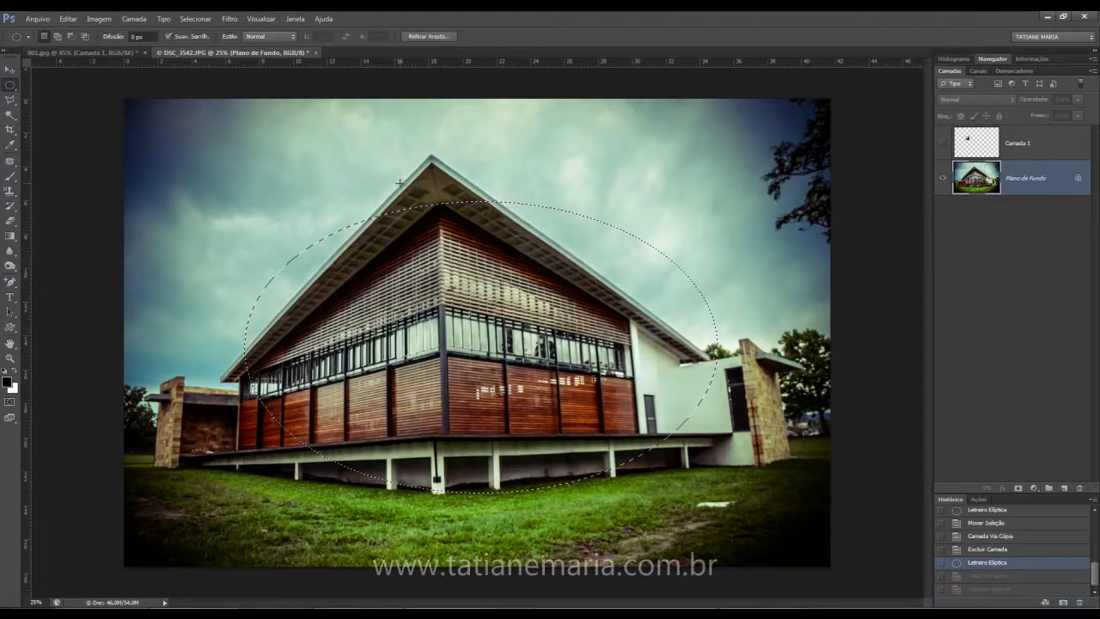
key(ctrl+d)
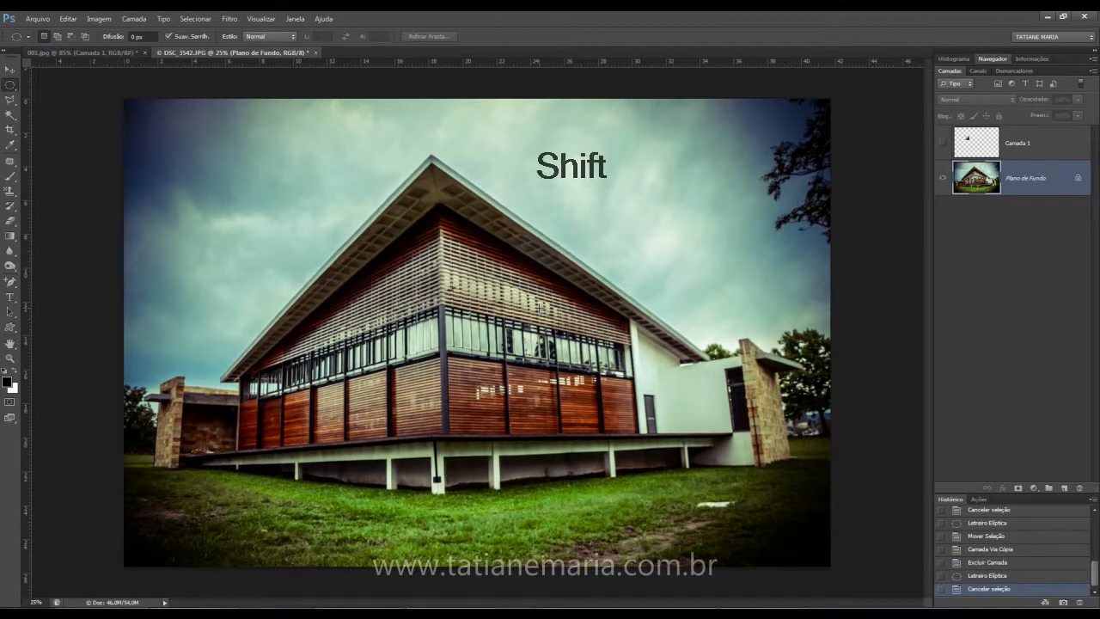
Draw and clear a circular marquee about 14 cm wide, and draw one about 19 cm wide from its centre at the building's corner
drag(451, 284, 803, 537)
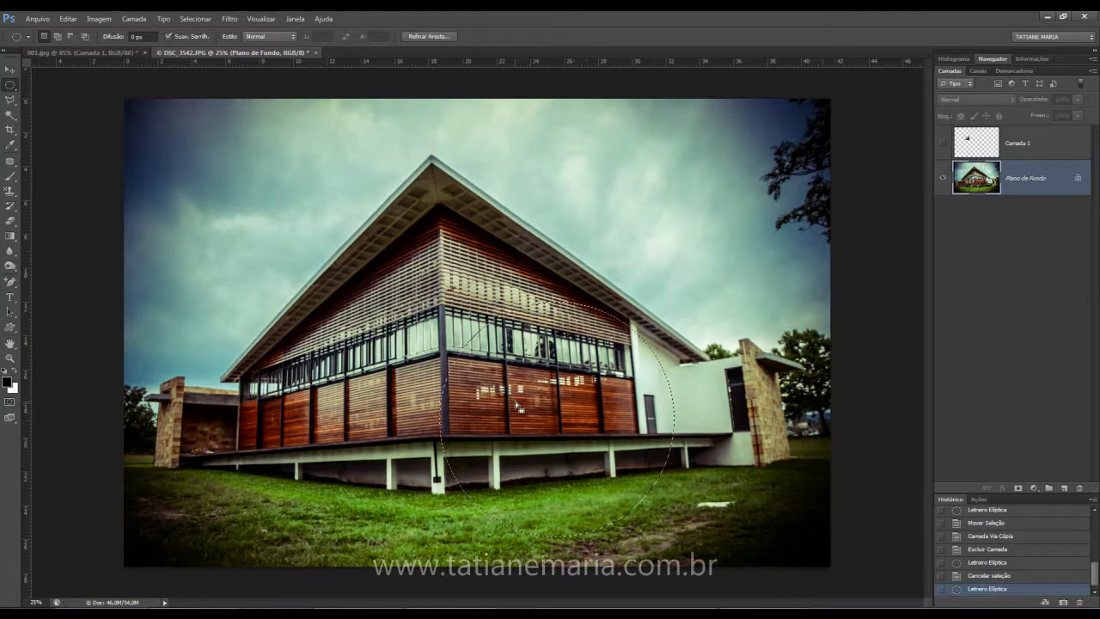
key(ctrl+d)
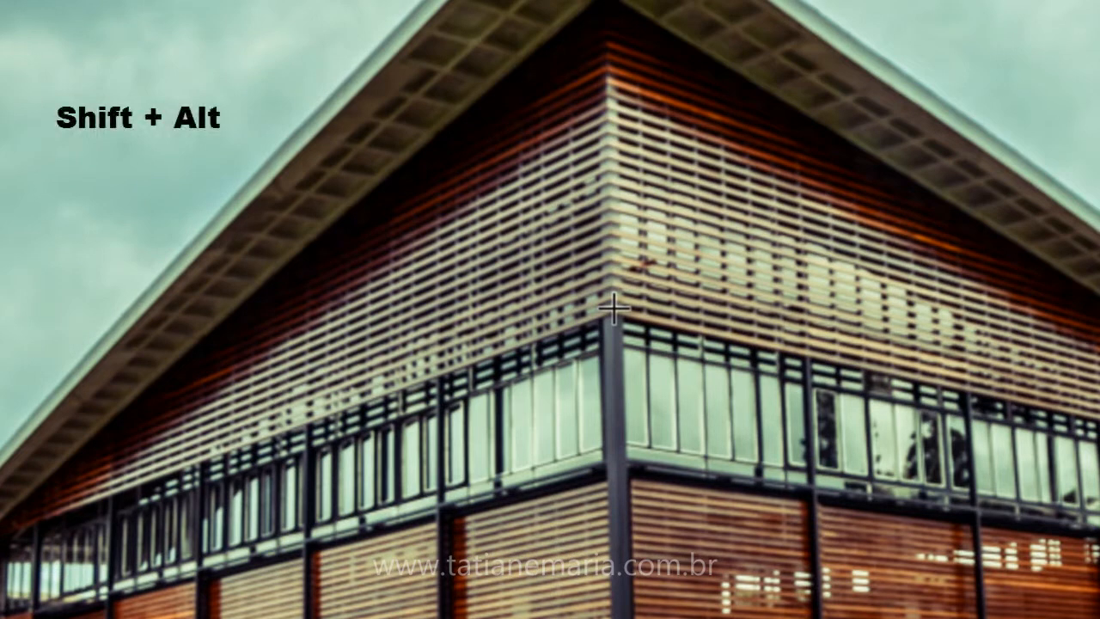
drag(612, 308, 1099, 618)
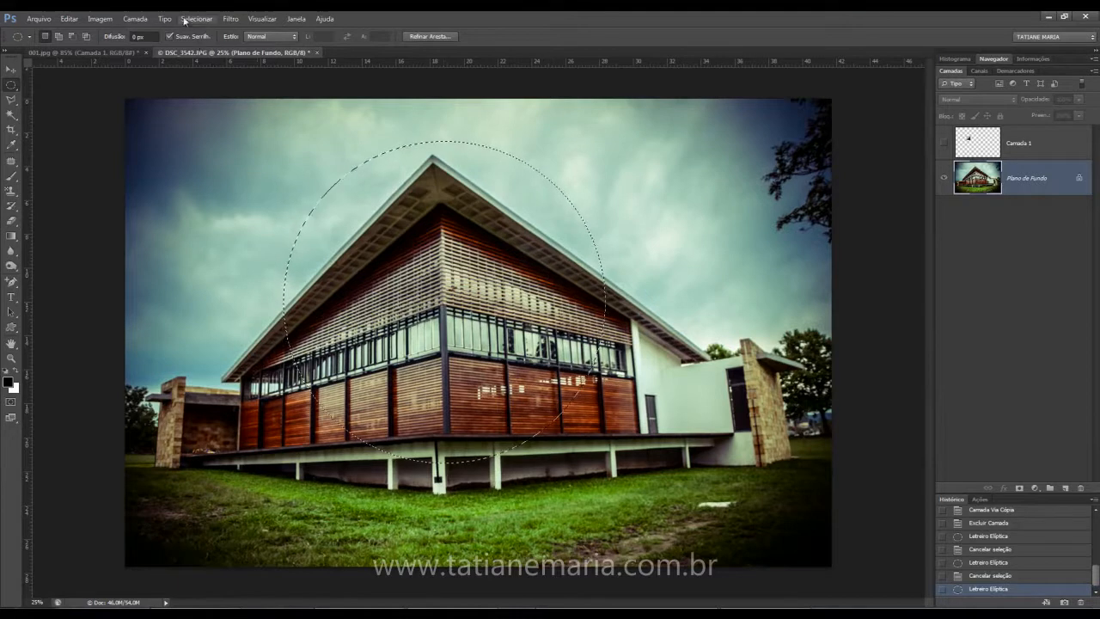
Apply the Tiles (Ladrilhos) filter to the circular selection with its preset values and clear the selection
click(231, 18)
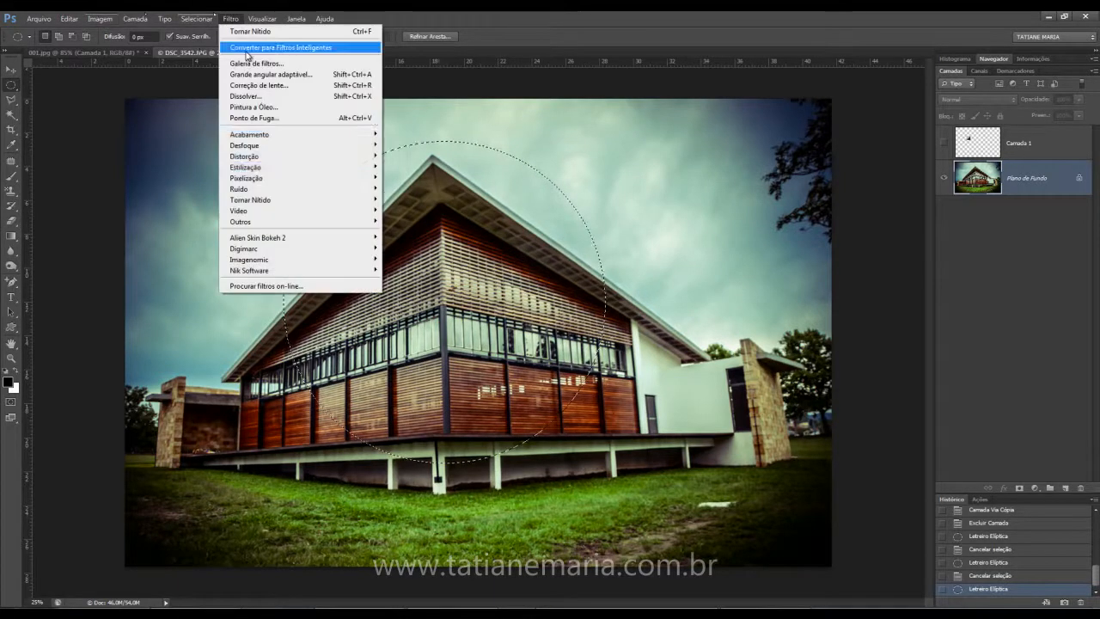
mouse_move(313, 177)
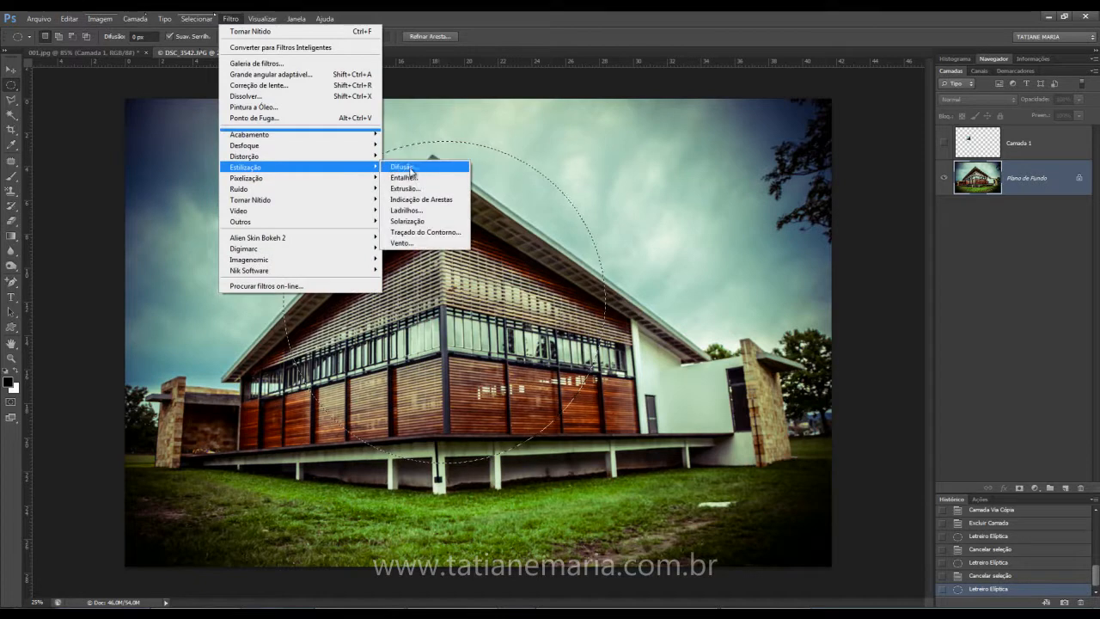
click(421, 212)
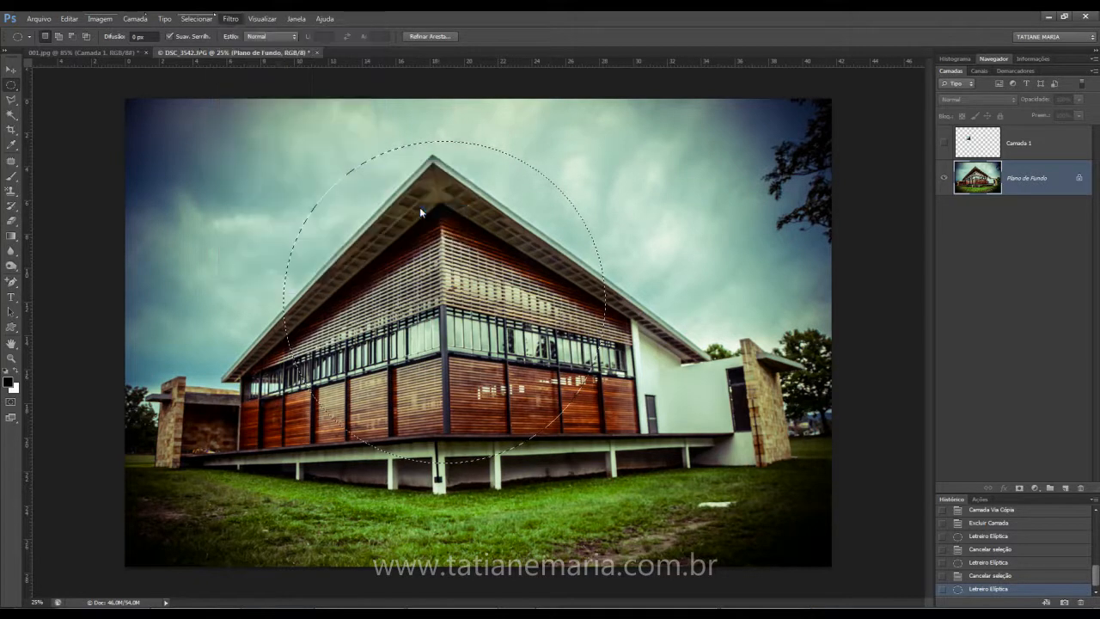
click(605, 196)
key(ctrl+d)
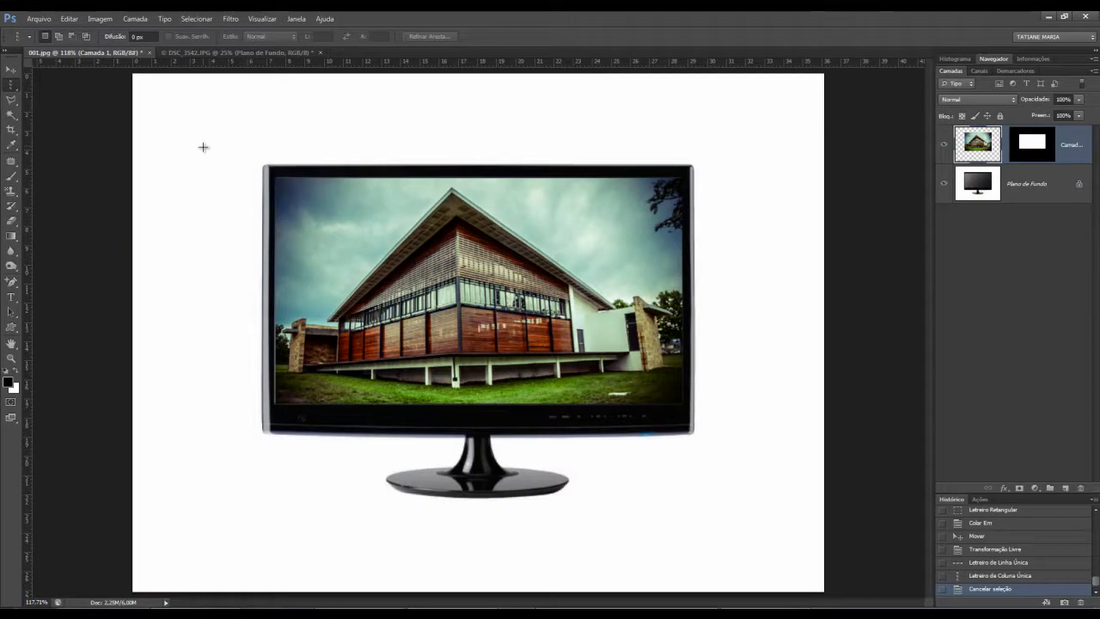
Switch to DSC_3542.JPG and place a single-column marquee through the sky beside the roof's left slope
click(233, 52)
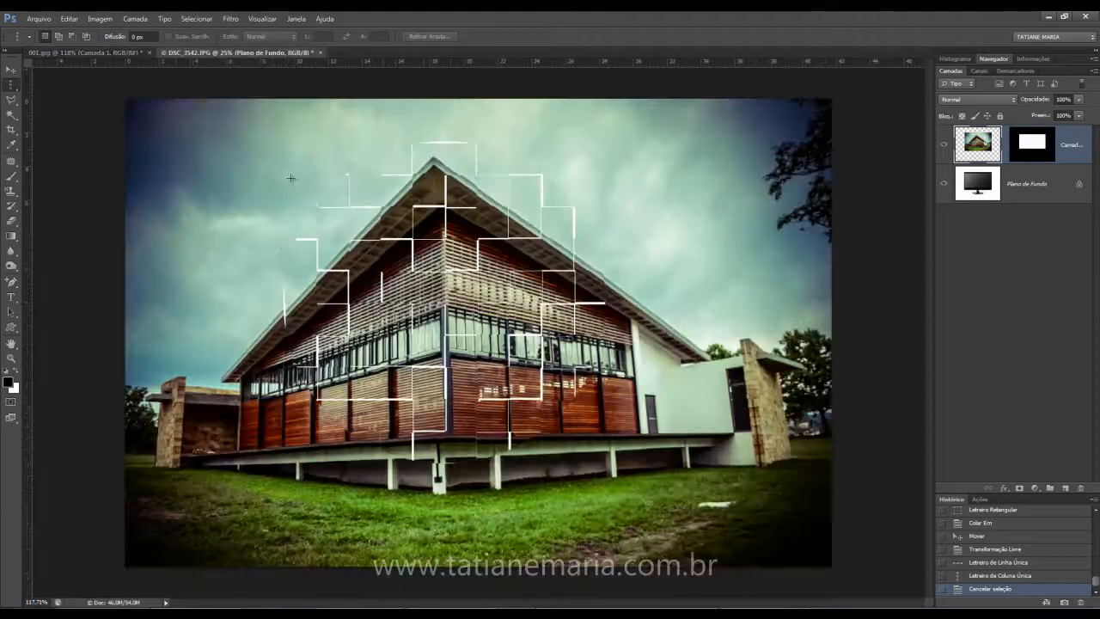
click(287, 255)
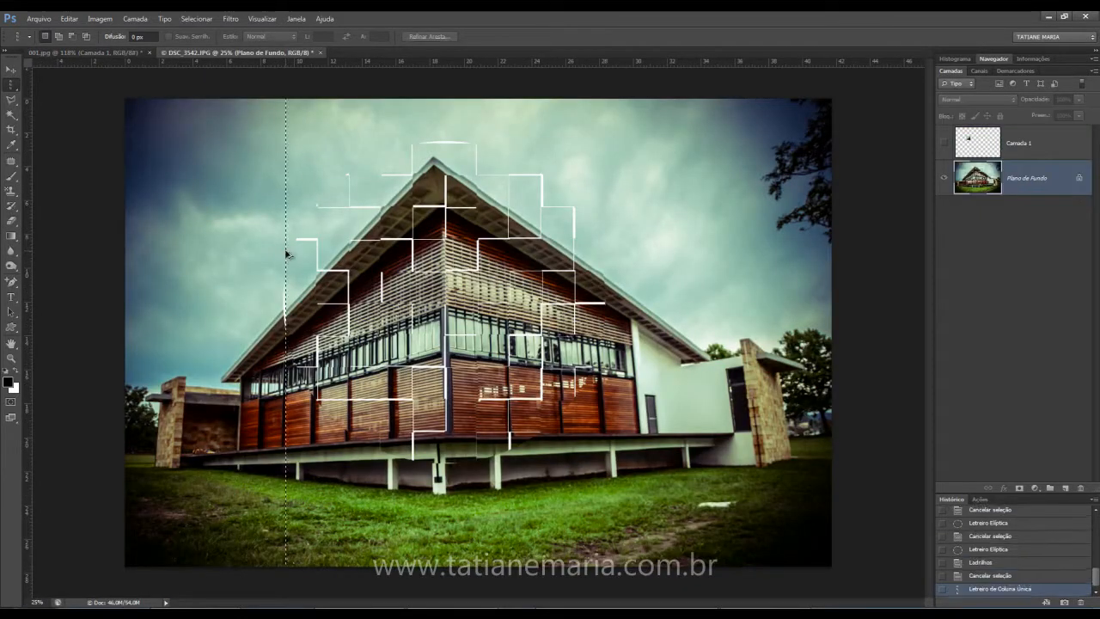
Undo the single-column marquee, the deselection and the Tiles filter, and clear the restored circular selection
key(ctrl+alt+z)
key(ctrl+alt+z)
key(ctrl+alt+z)
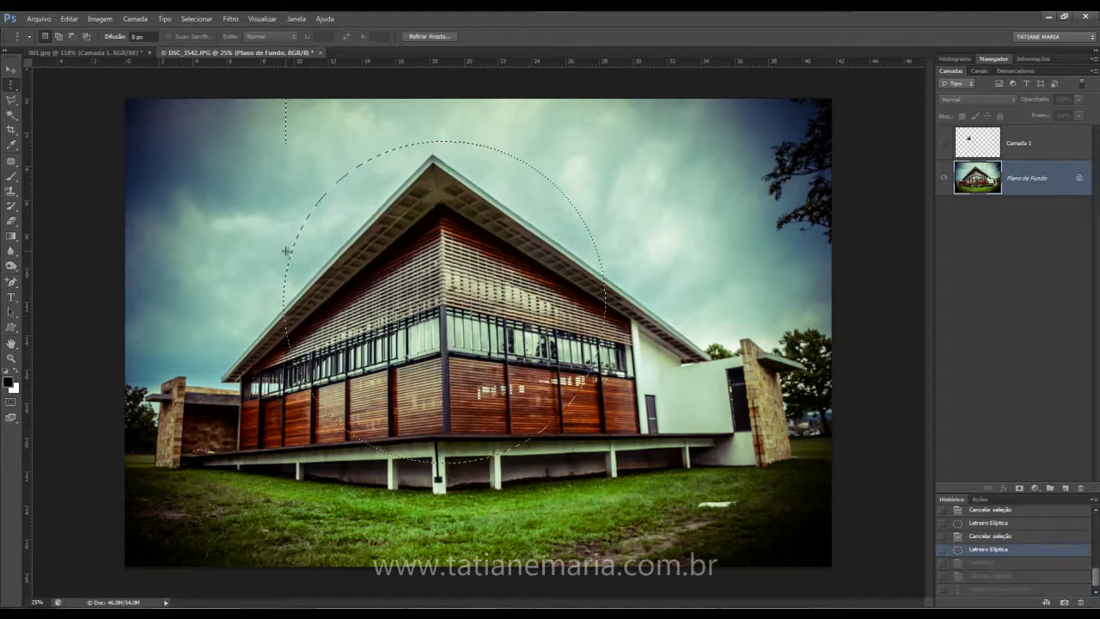
key(ctrl+d)
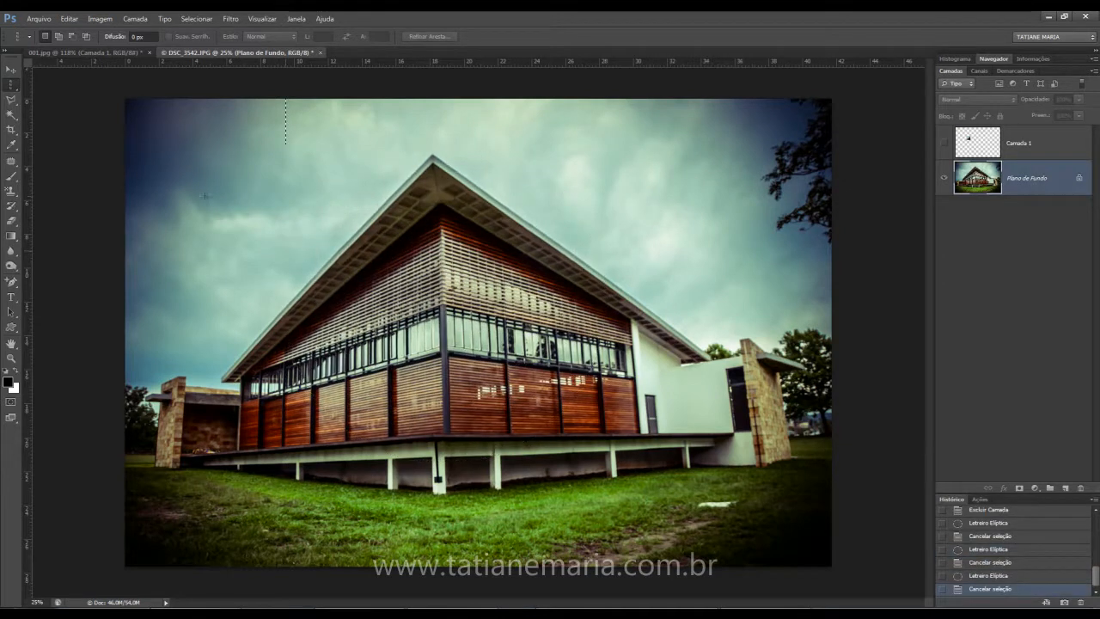
Draw a rectangular marquee about 13 by 12 cm over the building's left half and set the selection mode to add to selection
right_click(12, 85)
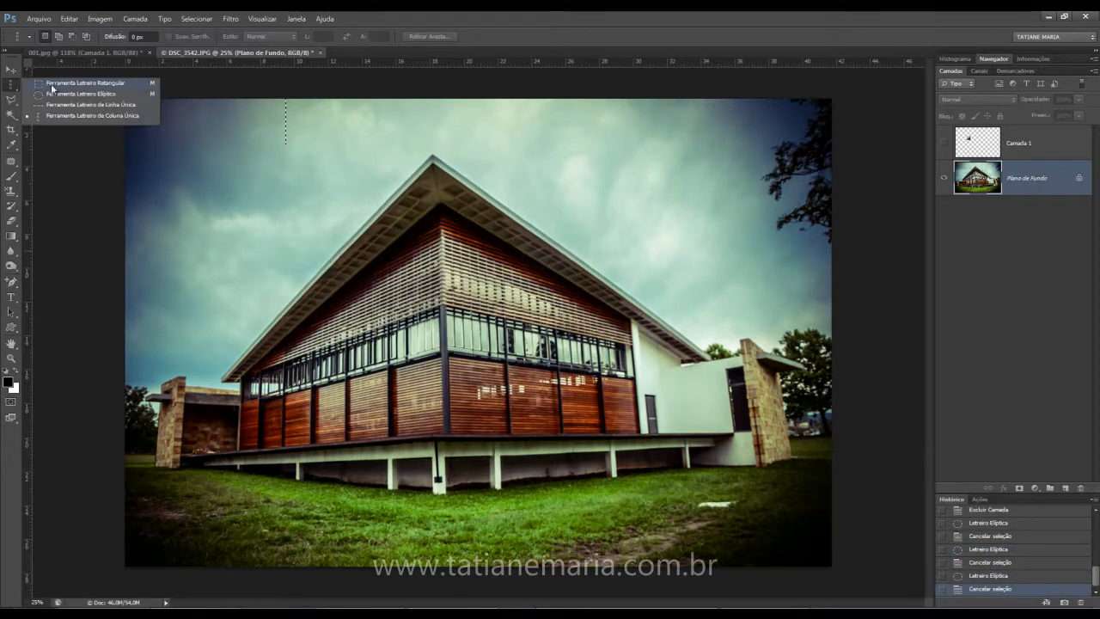
click(52, 83)
mouse_move(275, 238)
mouse_down()
mouse_move(516, 417)
mouse_move(497, 443)
mouse_up()
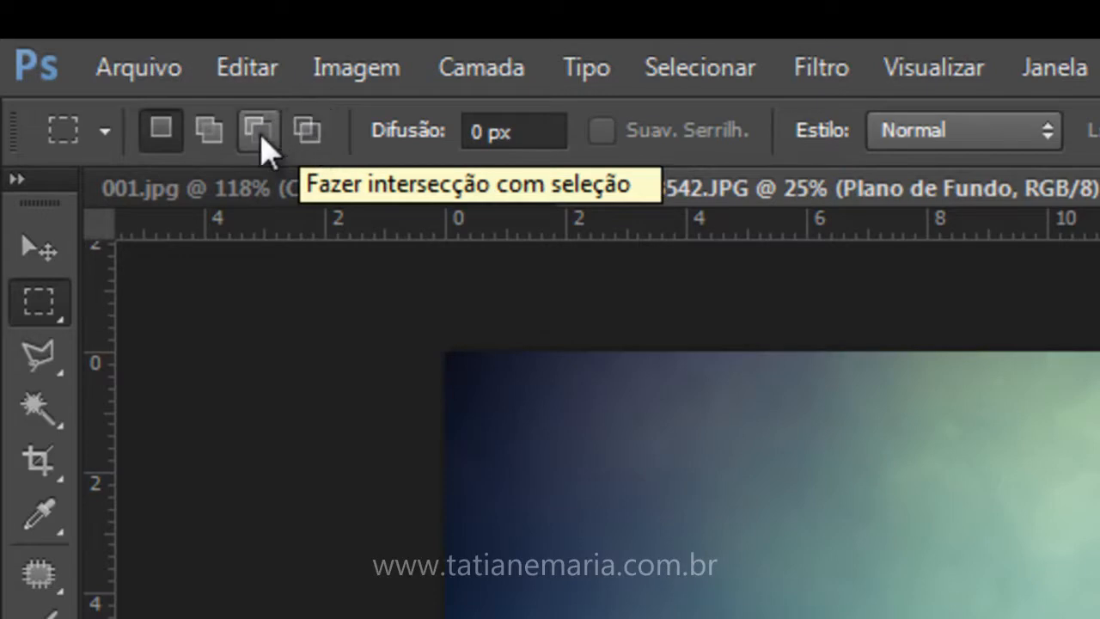
click(211, 143)
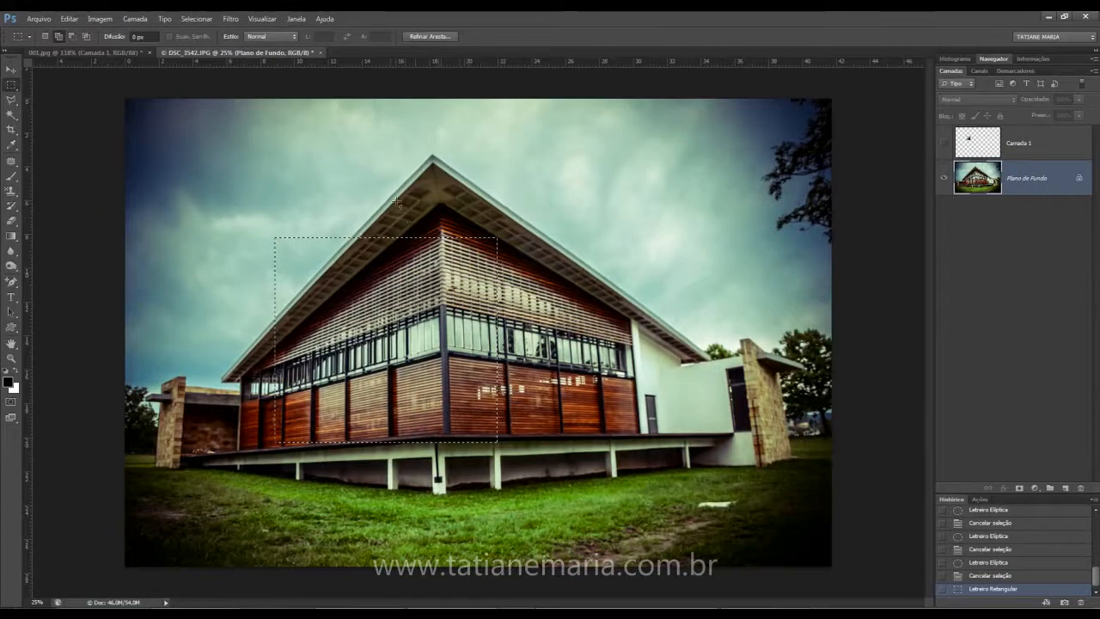
Add rectangles over the roof peak and the building's lower right to the marquee, and subtract rectangles from its left and upper-right corners
drag(496, 245, 569, 353)
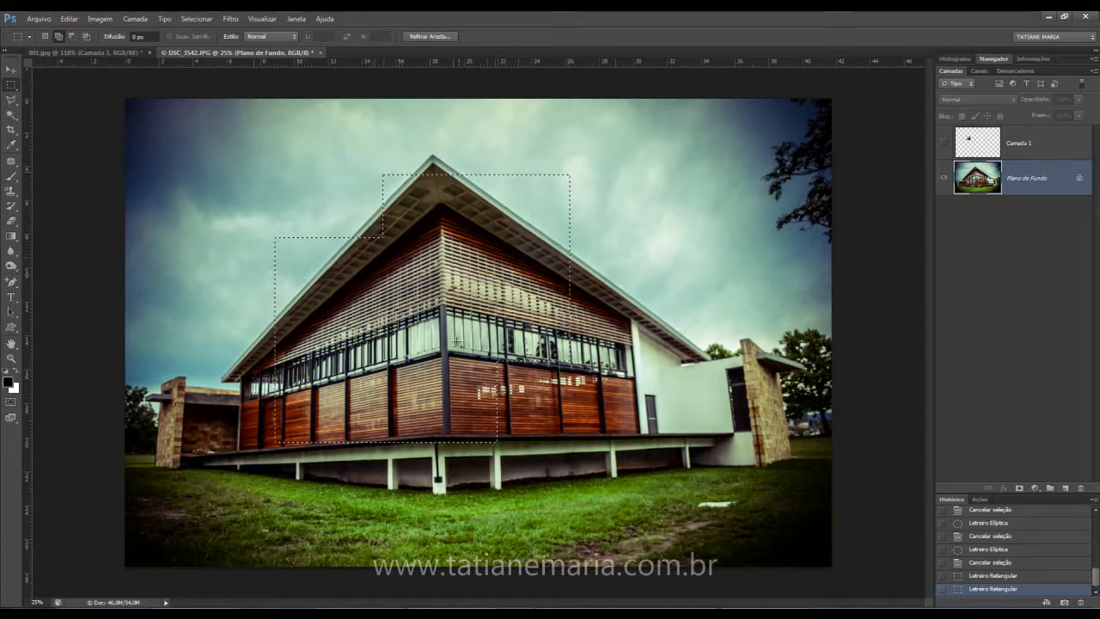
drag(453, 335, 708, 545)
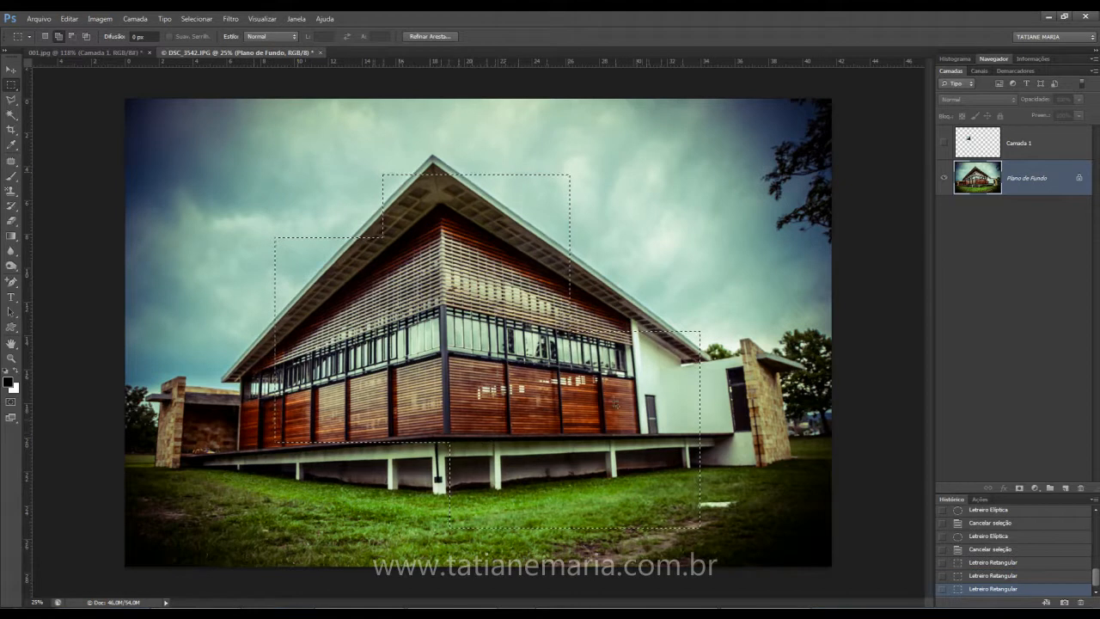
click(73, 38)
drag(224, 205, 339, 308)
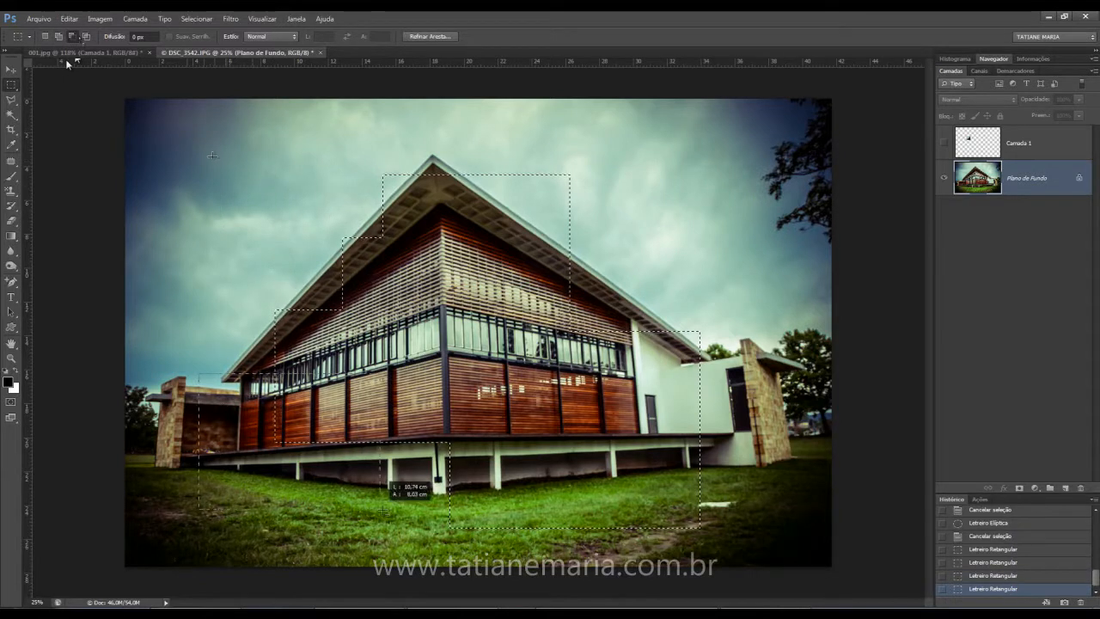
drag(492, 143, 593, 288)
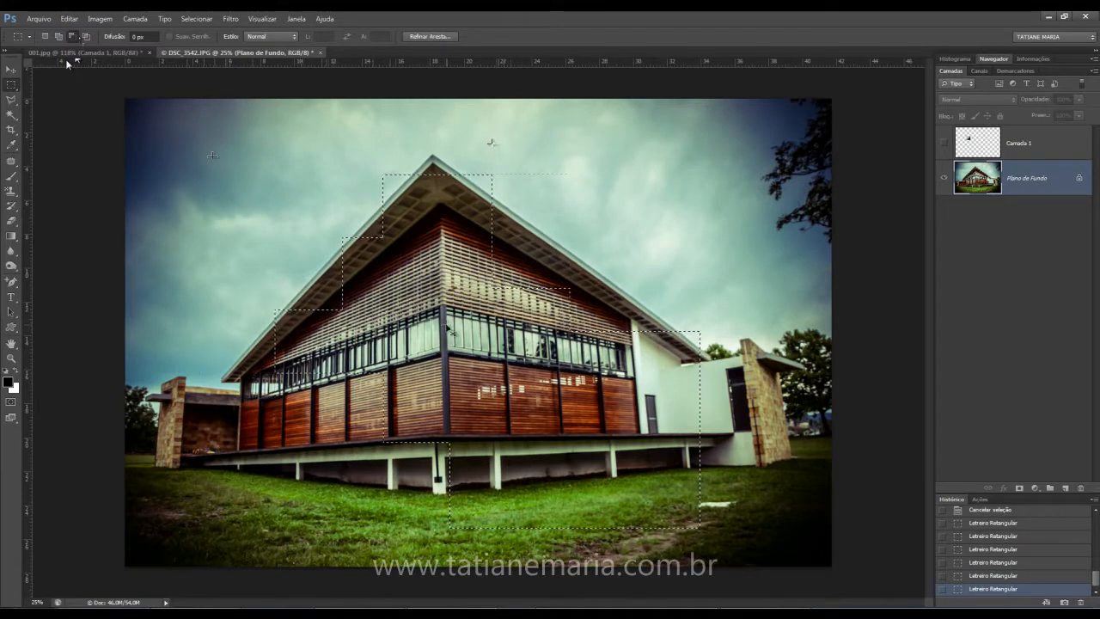
Copy the stepped selection to a new layer, view it without the background, and delete both layers above the background
key(ctrl+j)
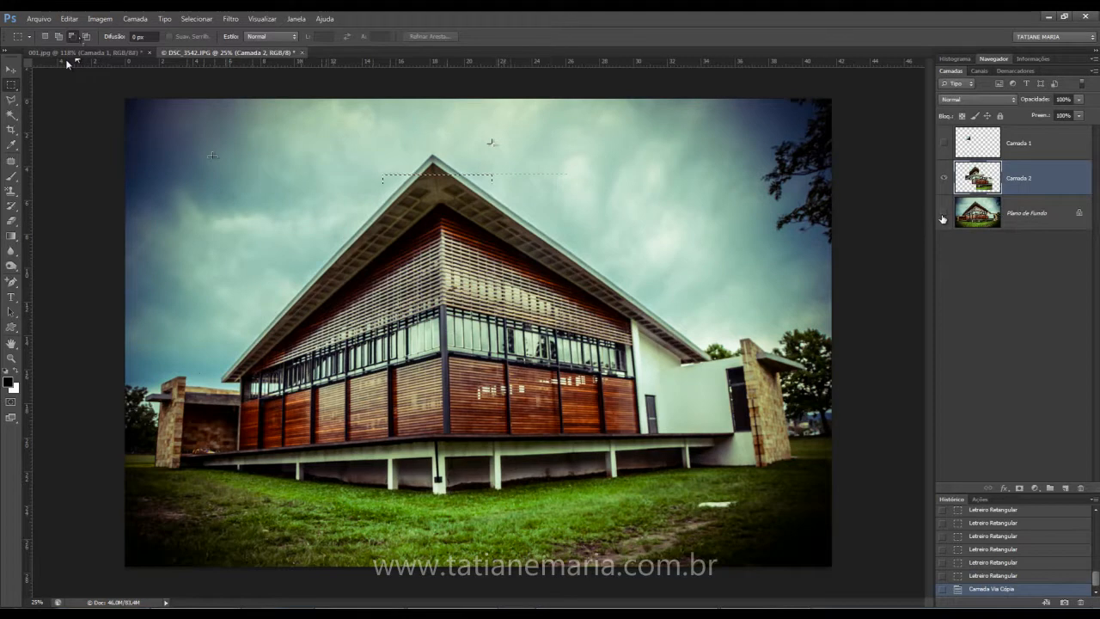
click(943, 214)
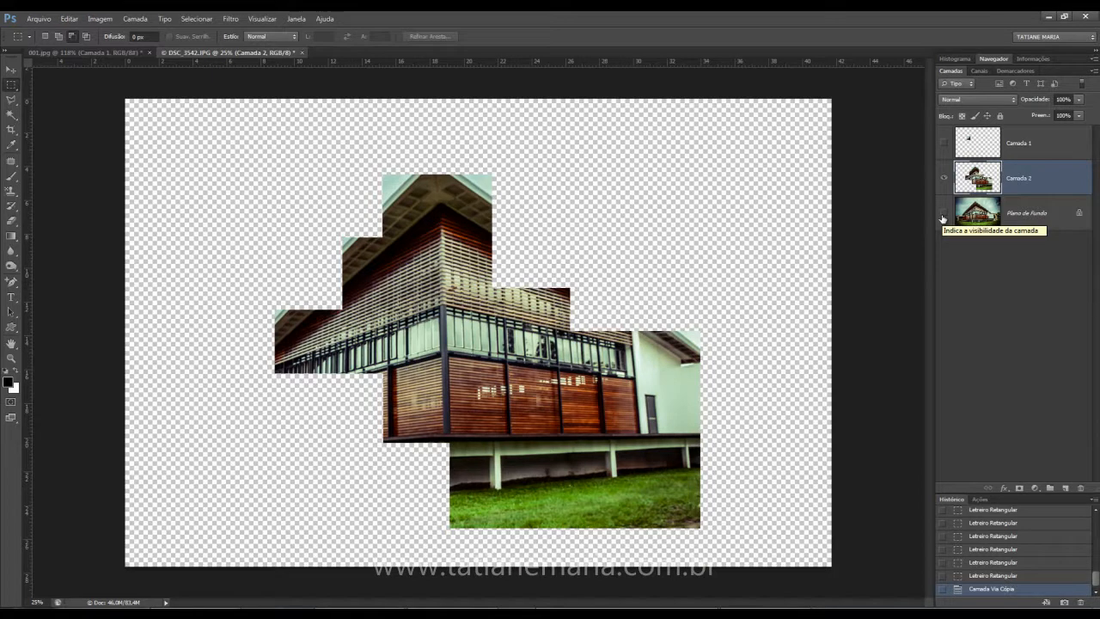
key(Delete)
key(Delete)
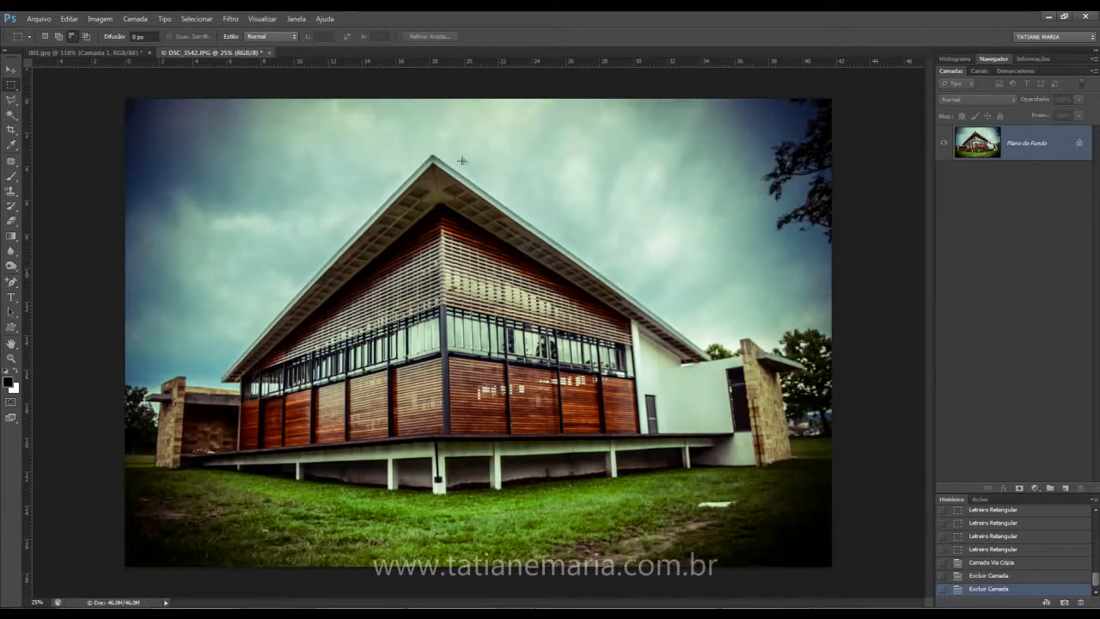
Draw and clear a rectangular marquee about 18 by 18 cm over the building's left half, and set the selection mode to new selection
drag(225, 209, 530, 518)
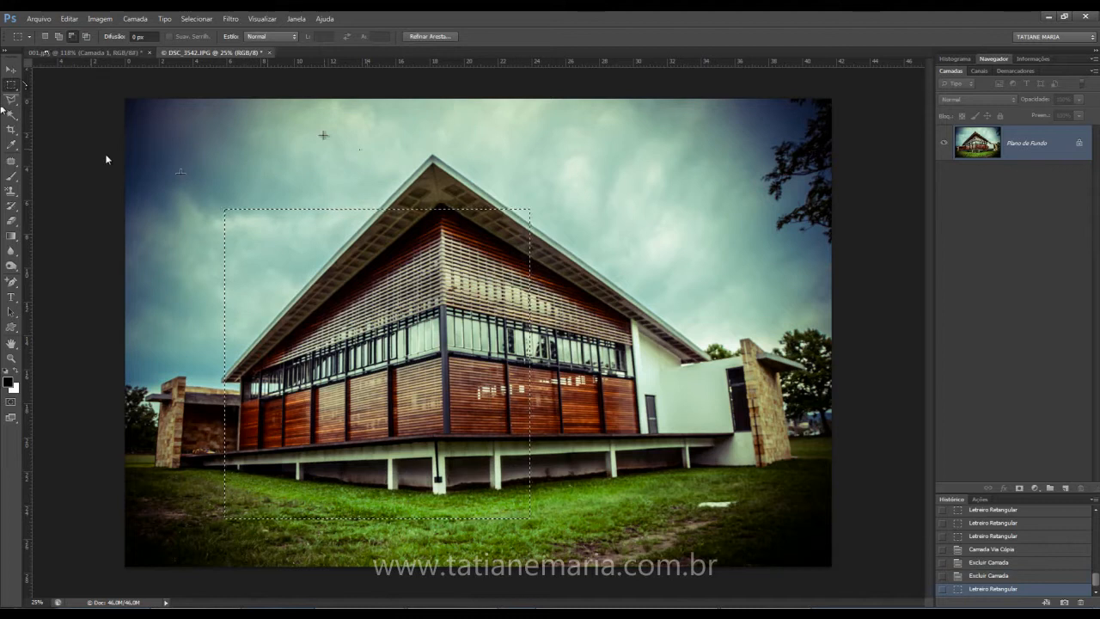
key(ctrl+d)
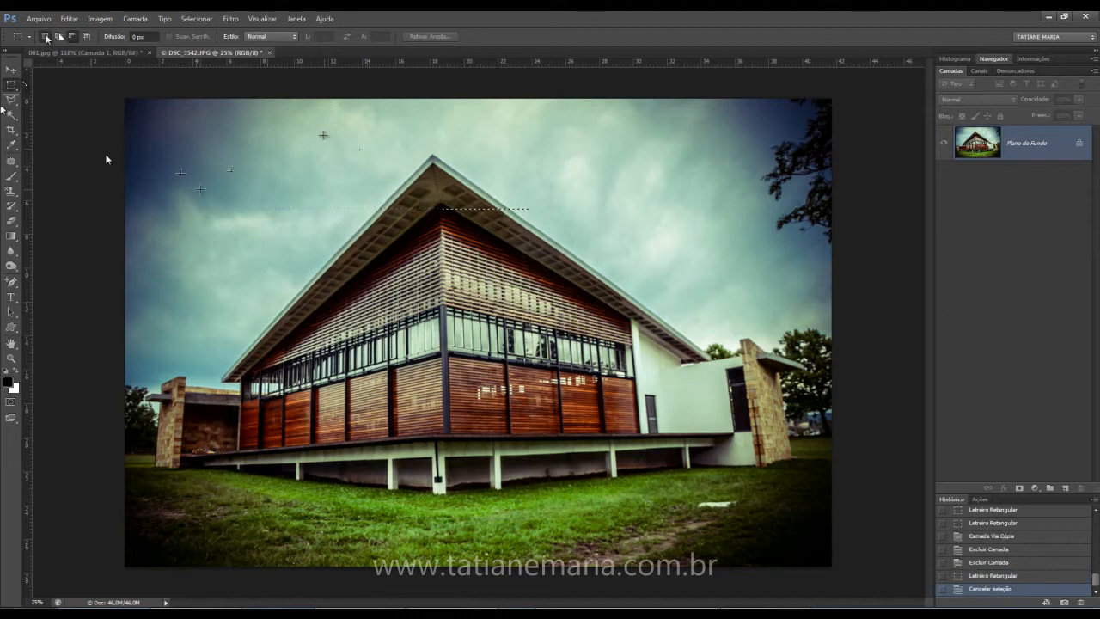
click(35, 19)
click(45, 41)
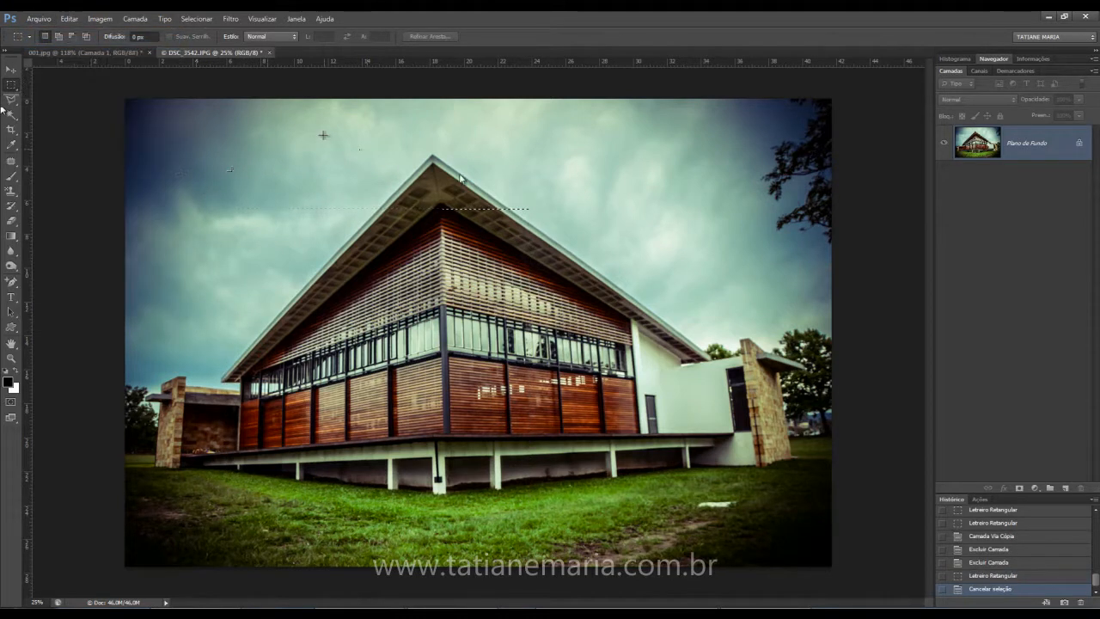
Open DSC_3526.JPG and draw, shift and clear a rectangular marquee about 9 by 8 cm around the people with the bicycle
double_click(567, 194)
scroll(402, 270, up, 6)
scroll(368, 292, up, 2)
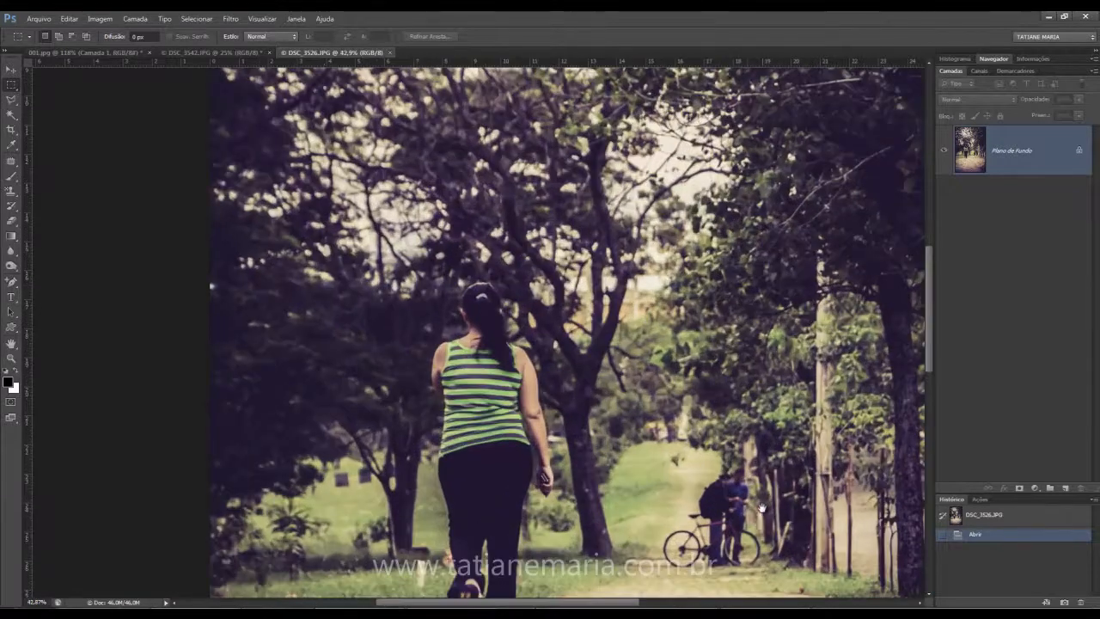
drag(746, 515, 270, 267)
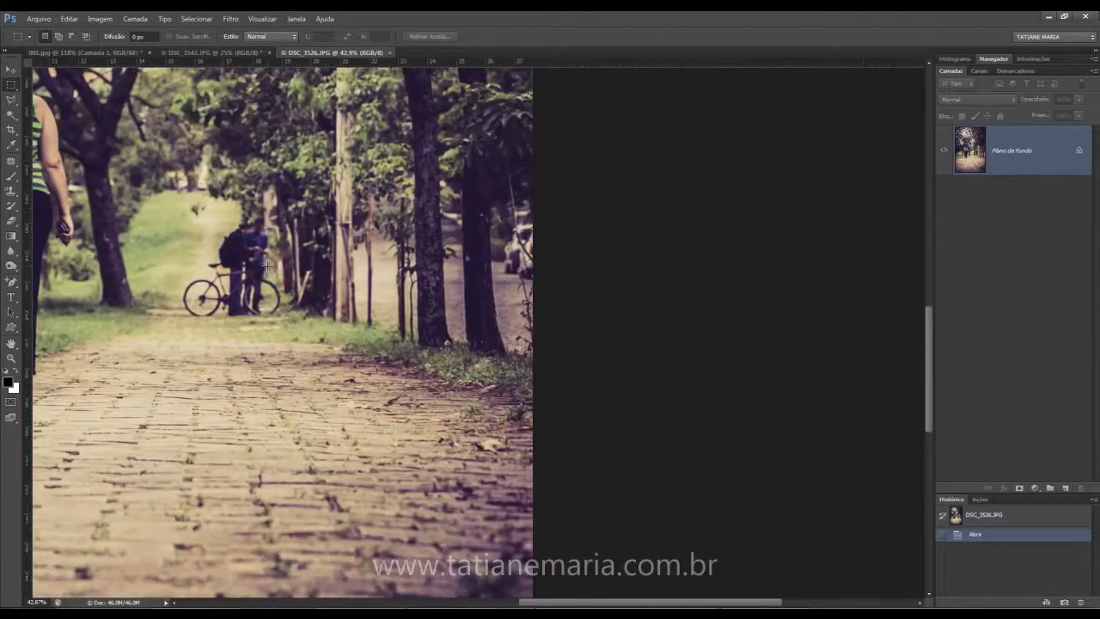
drag(124, 169, 386, 401)
drag(306, 249, 293, 236)
drag(172, 297, 256, 262)
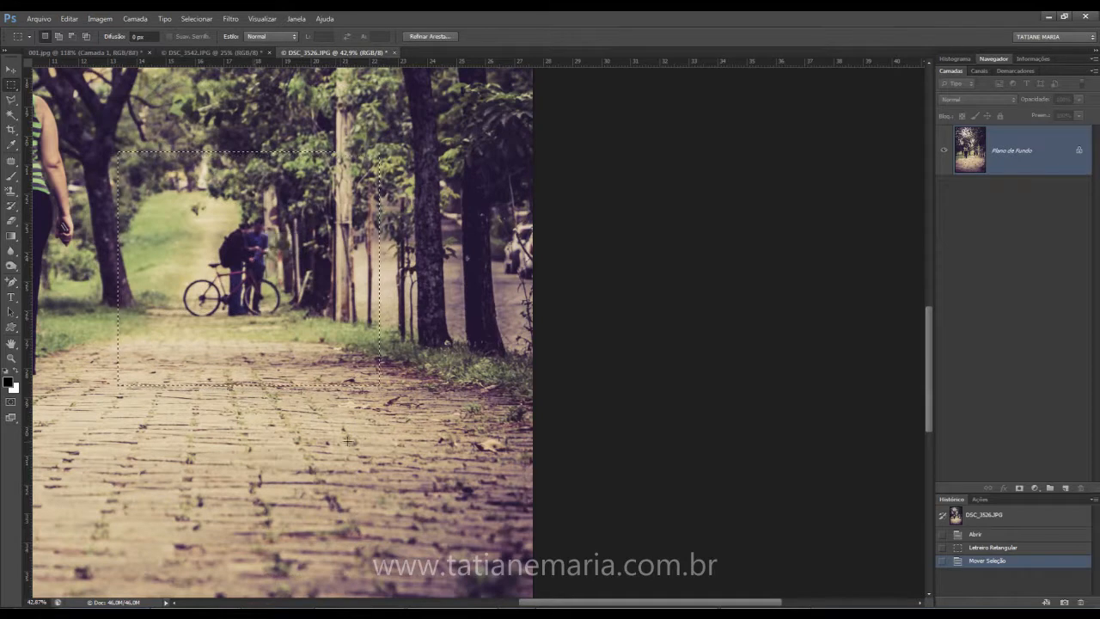
click(347, 441)
Draw a rectangular marquee about 9 cm wide around the people with the bicycle and set the feather to 50 px
drag(114, 141, 381, 404)
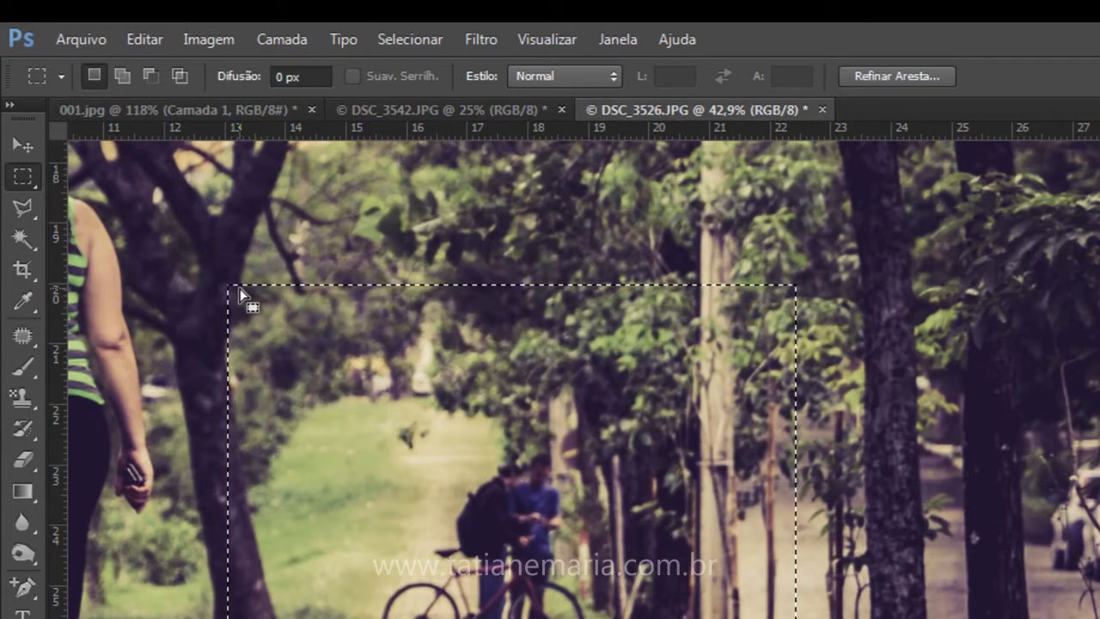
click(277, 76)
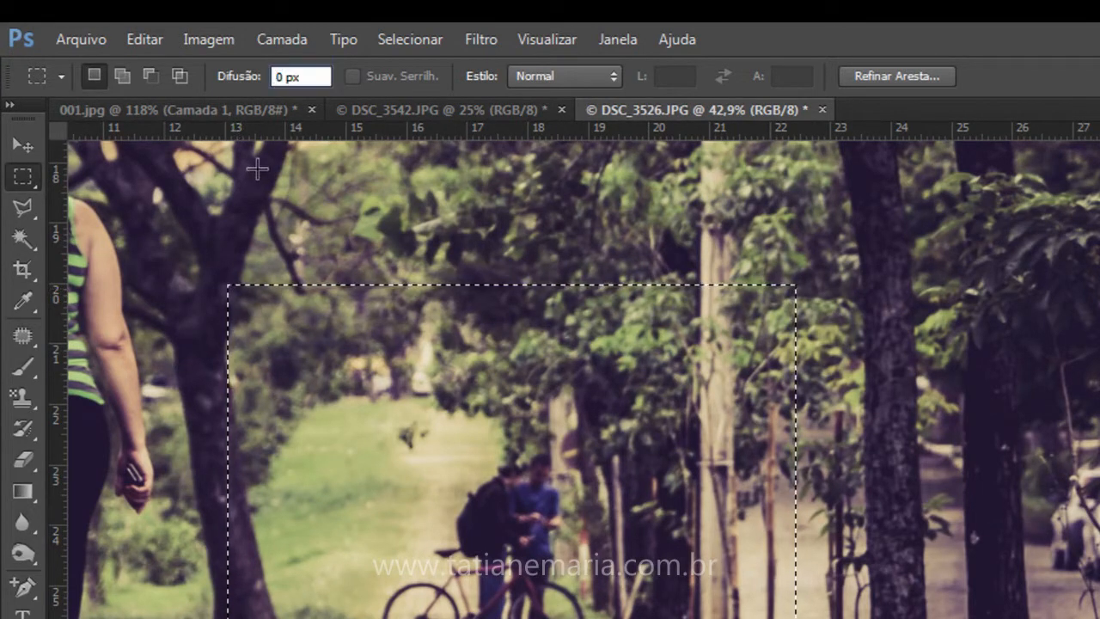
text(5)
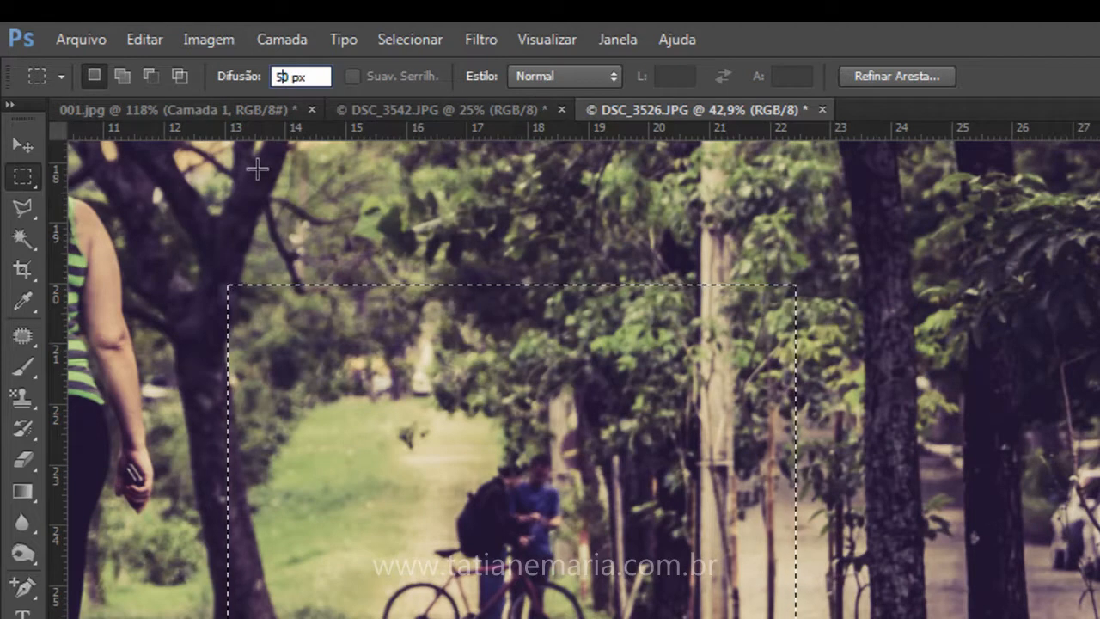
key(Return)
Copy a feathered marquee about 12 cm wide around the bicycle to a new layer, remove that layer, and reset the feather to 0 px
drag(249, 299, 966, 617)
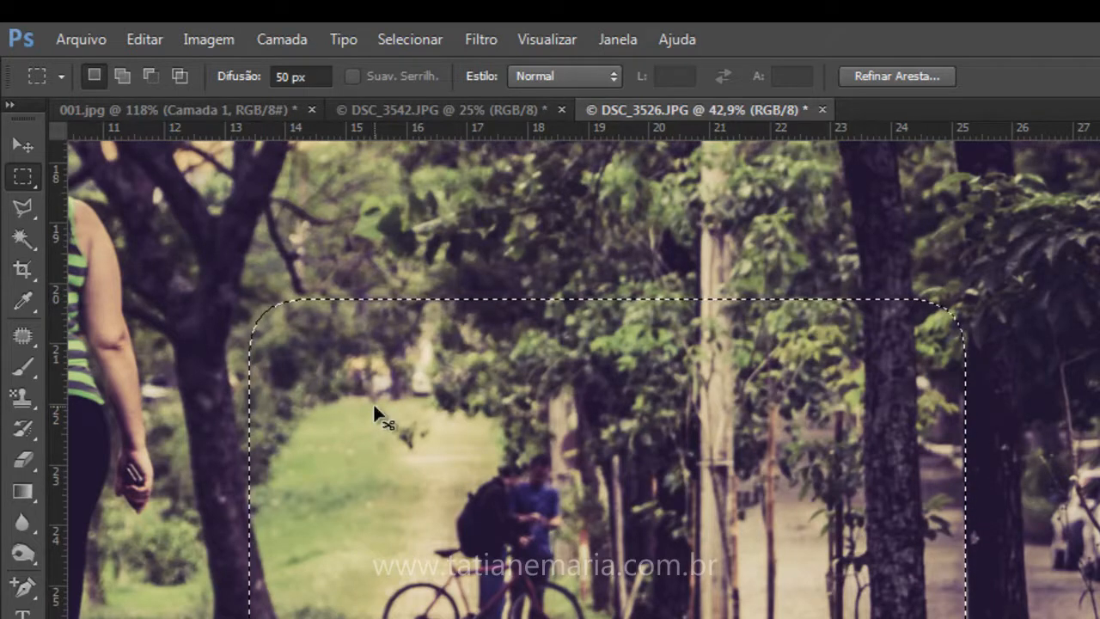
key(ctrl+j)
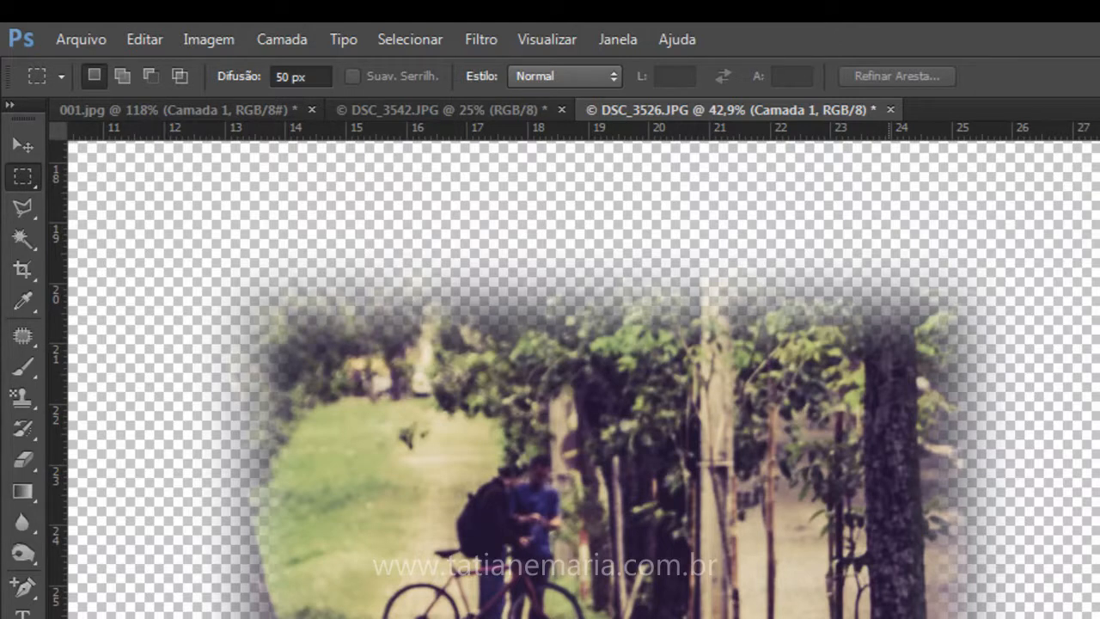
key(ctrl+z)
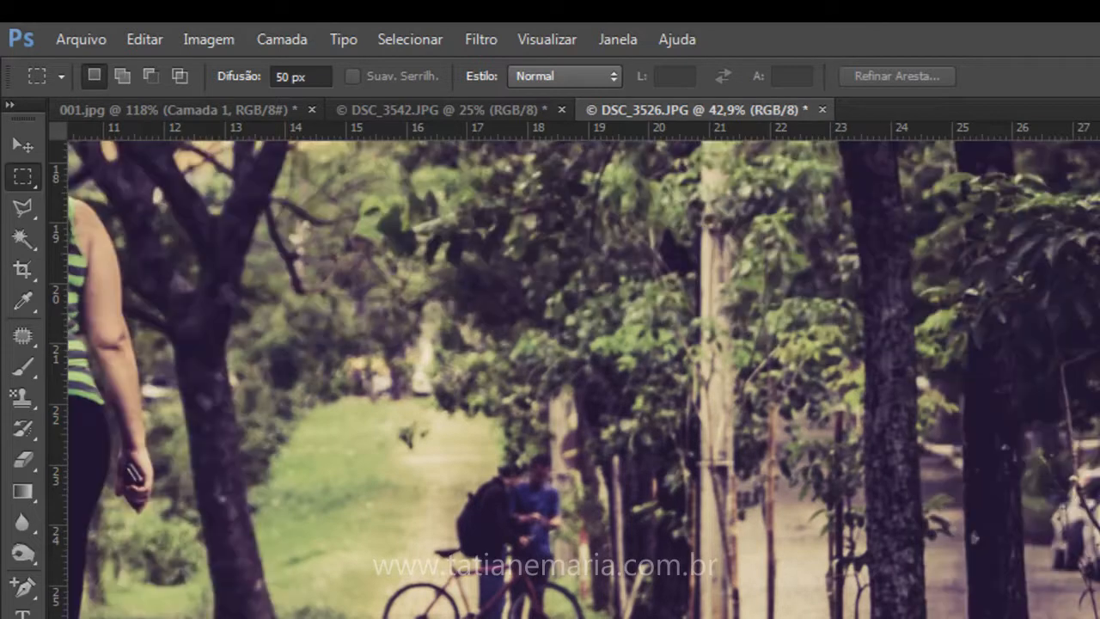
click(289, 78)
Draw a freehand Lasso selection around the walking woman and clear it
scroll(599, 560, down, 10)
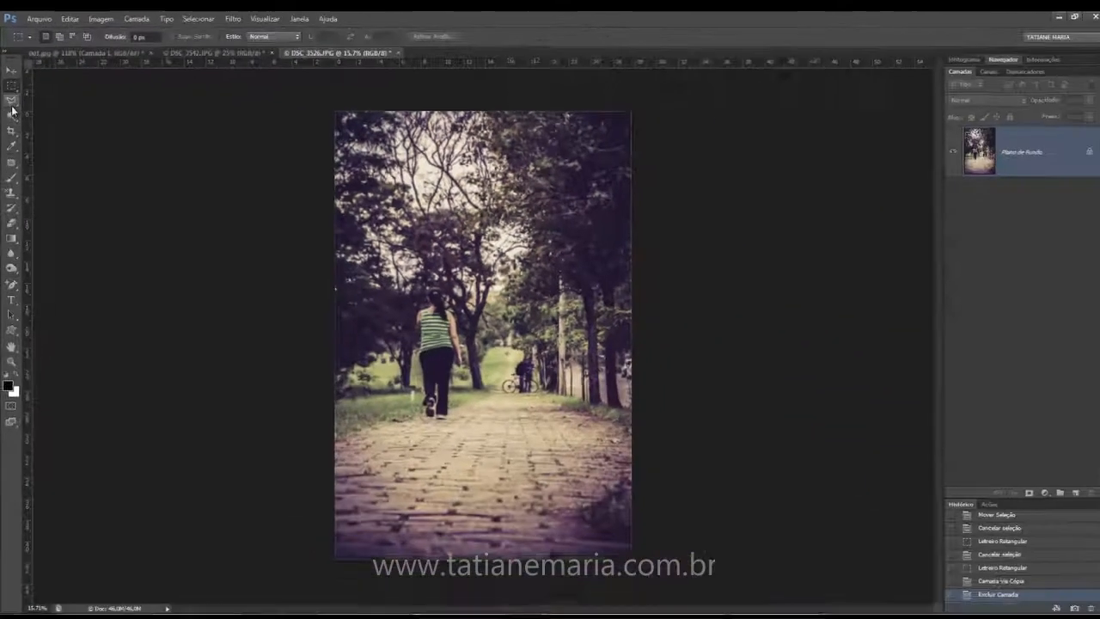
click(19, 173)
click(13, 103)
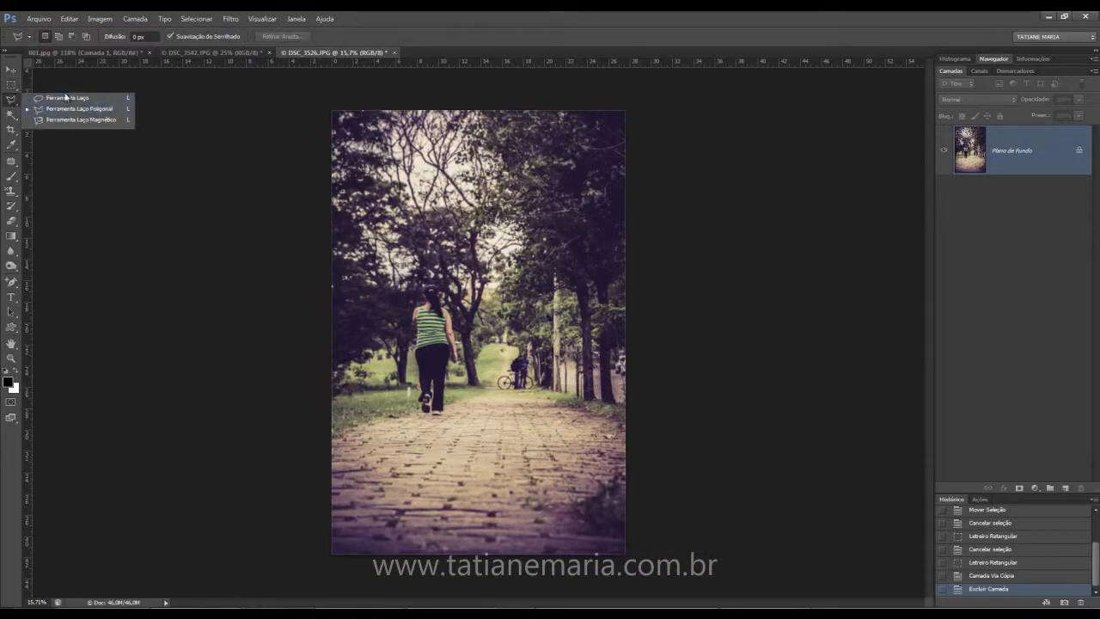
click(53, 100)
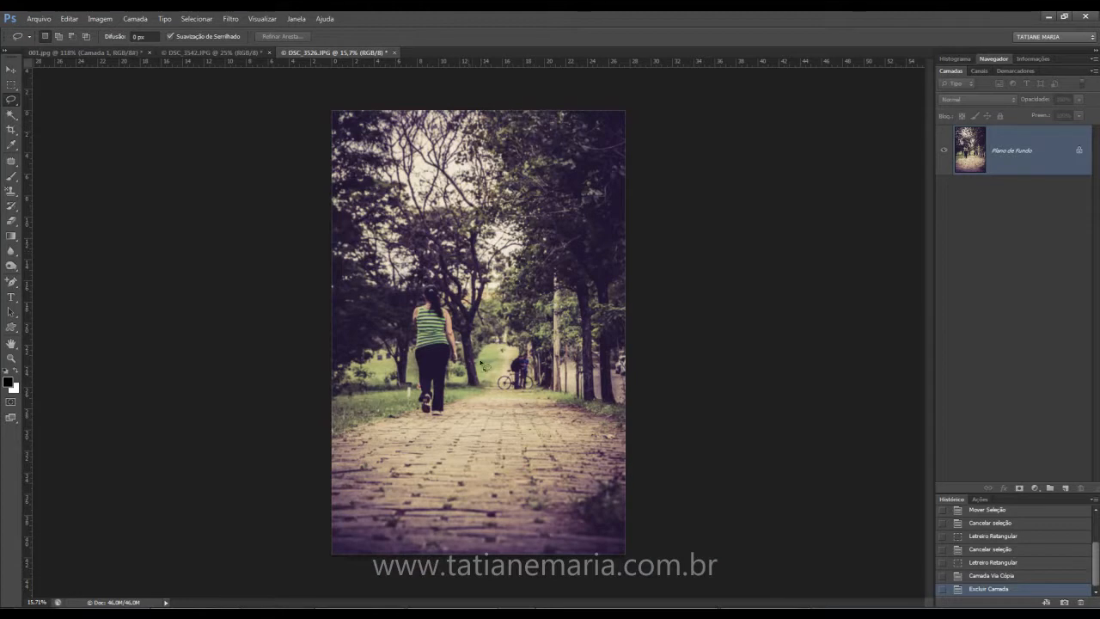
mouse_move(474, 411)
mouse_down()
mouse_move(457, 437)
mouse_move(475, 334)
mouse_move(454, 277)
mouse_move(390, 282)
mouse_move(381, 390)
mouse_move(406, 432)
mouse_move(435, 450)
mouse_move(471, 425)
mouse_up()
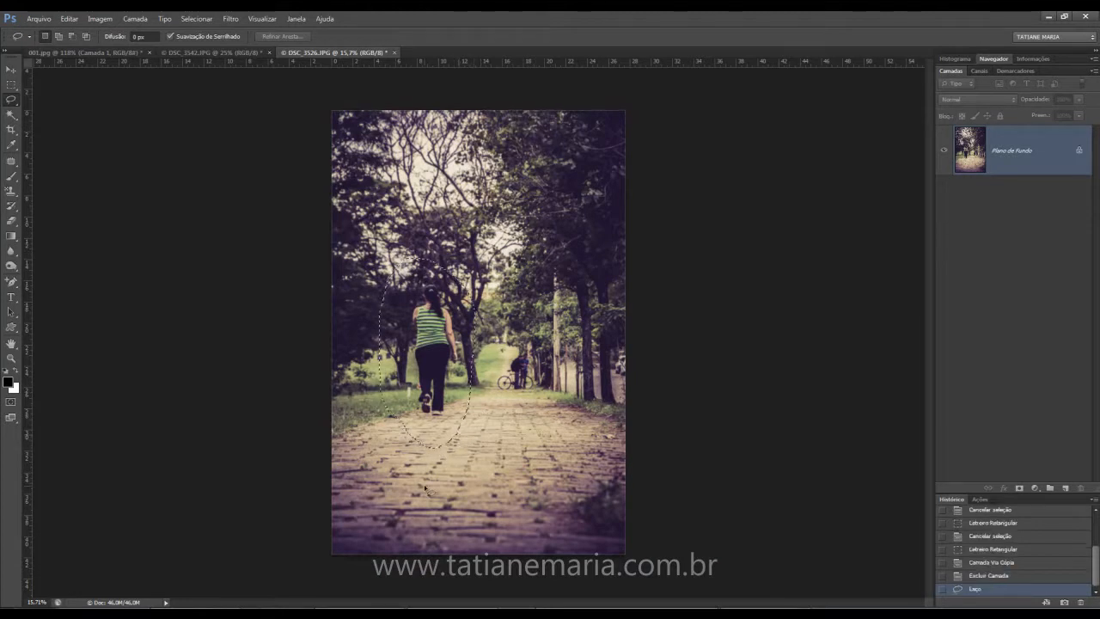
click(493, 484)
Draw a freehand Lasso selection on the brick path, move it, and clear the selection
mouse_move(549, 400)
mouse_down()
mouse_move(517, 395)
mouse_move(449, 423)
mouse_move(470, 486)
mouse_move(538, 468)
mouse_move(559, 404)
mouse_up()
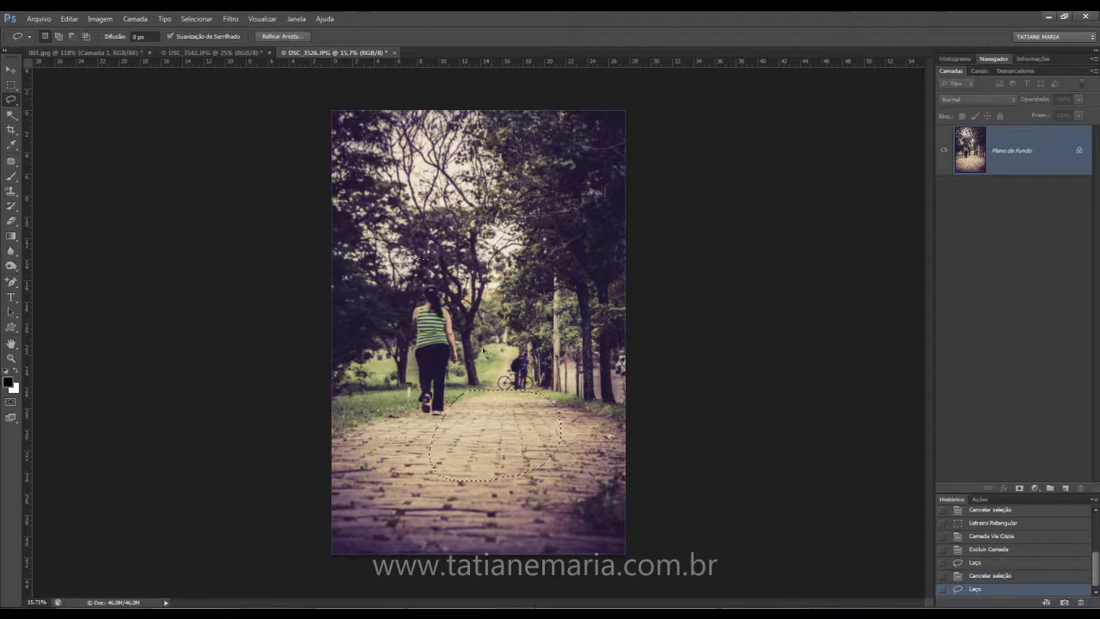
mouse_move(464, 407)
mouse_down()
mouse_move(471, 371)
mouse_move(457, 282)
mouse_move(399, 196)
mouse_move(499, 180)
mouse_move(494, 442)
mouse_up()
key(ctrl+d)
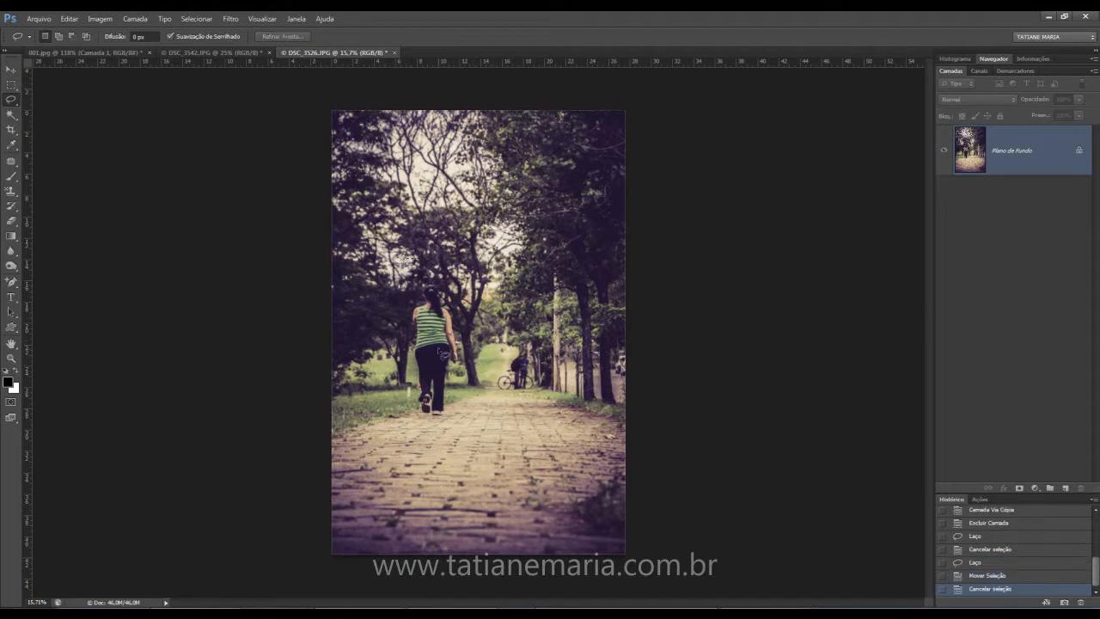
Select the woman's right hand up to the wrist with the Polygonal Lasso
click(11, 100)
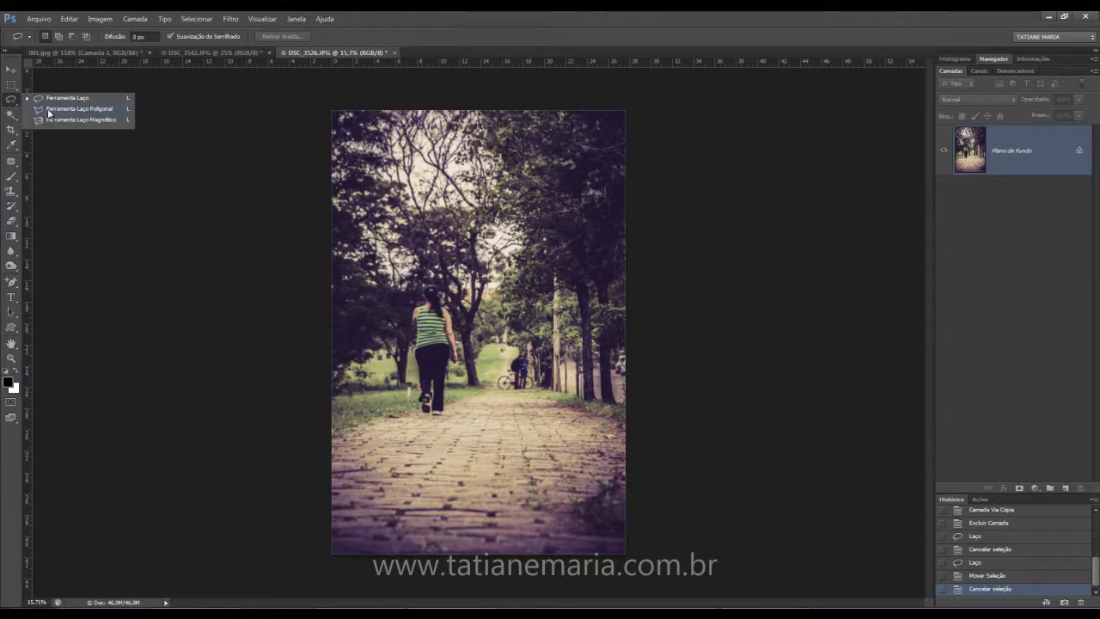
click(49, 112)
scroll(456, 361, up, 5)
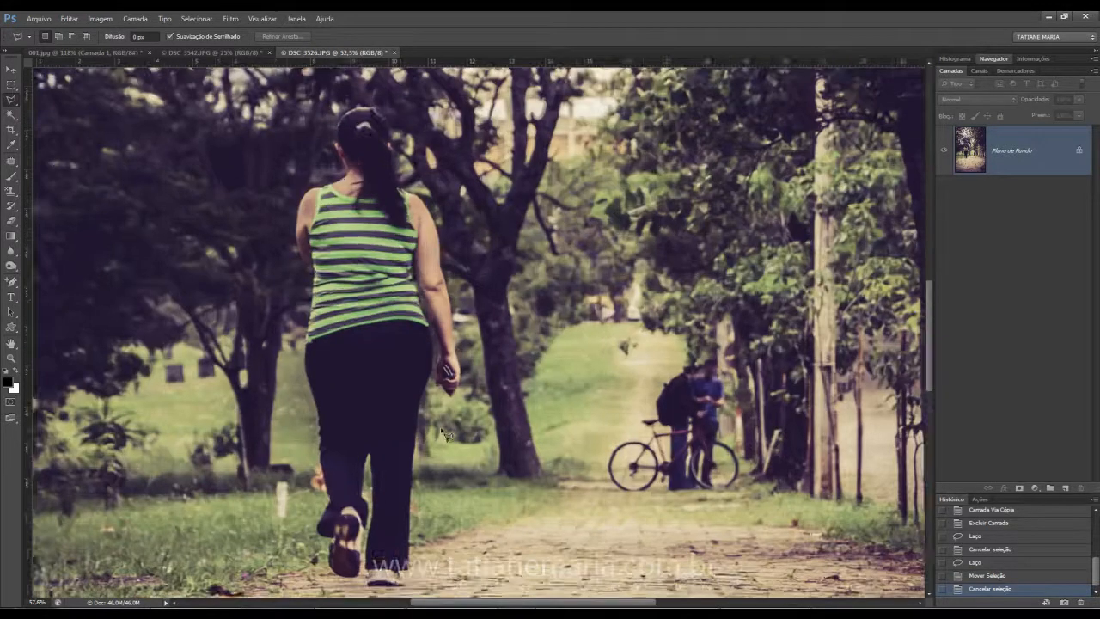
scroll(442, 413, up, 2)
scroll(468, 335, up, 3)
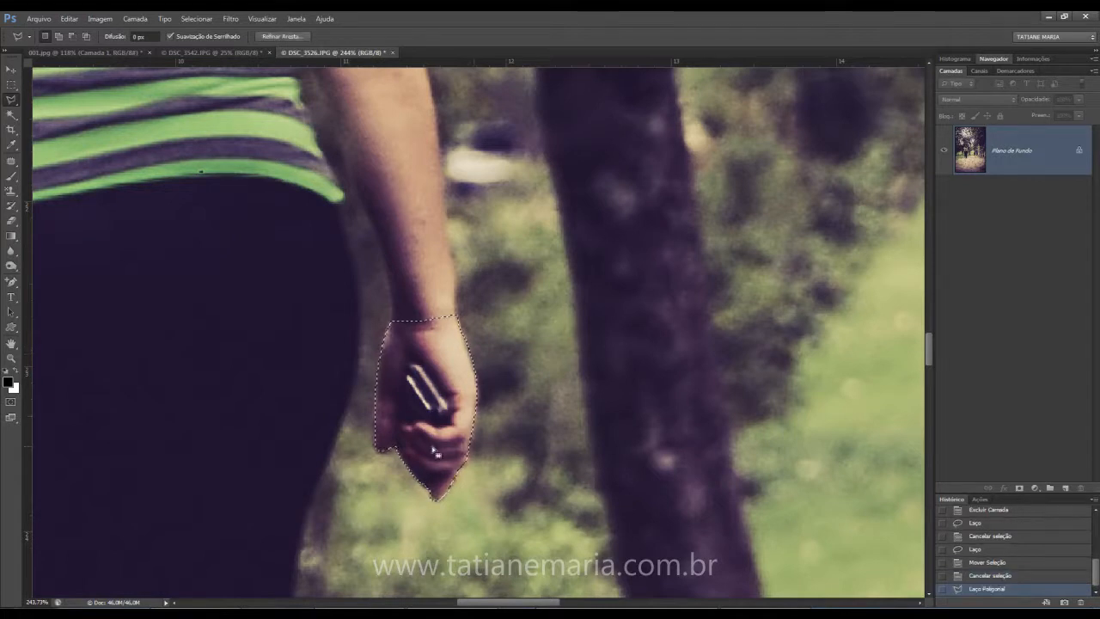
Replace the hand selection with a Magnetic Lasso selection tracing the woman's right hand and forearm
scroll(436, 454, left, 1)
right_click(11, 100)
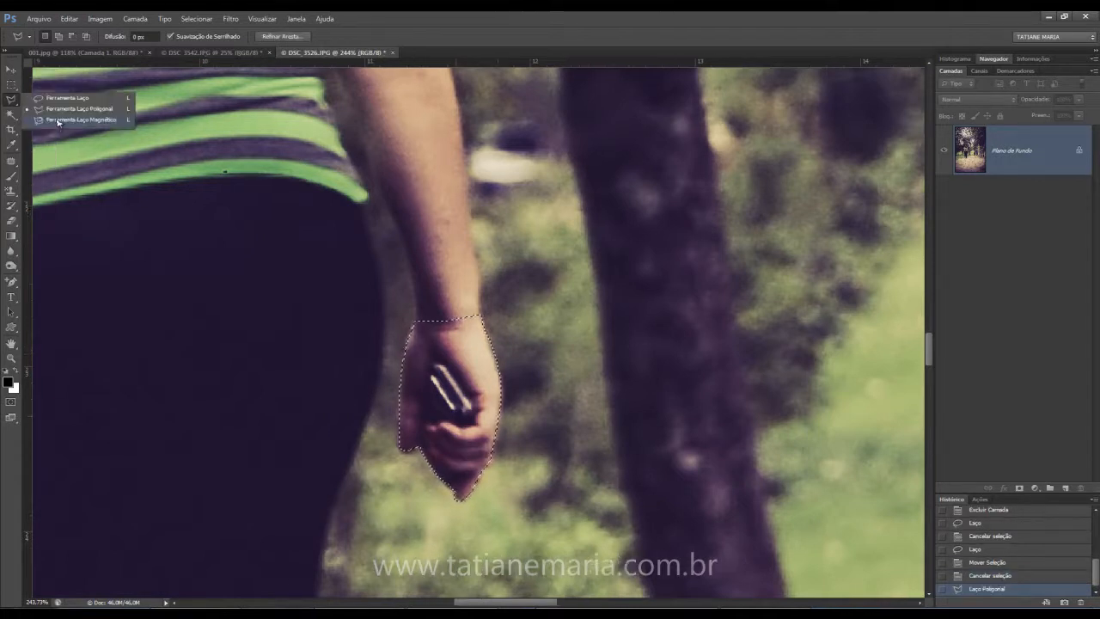
click(51, 123)
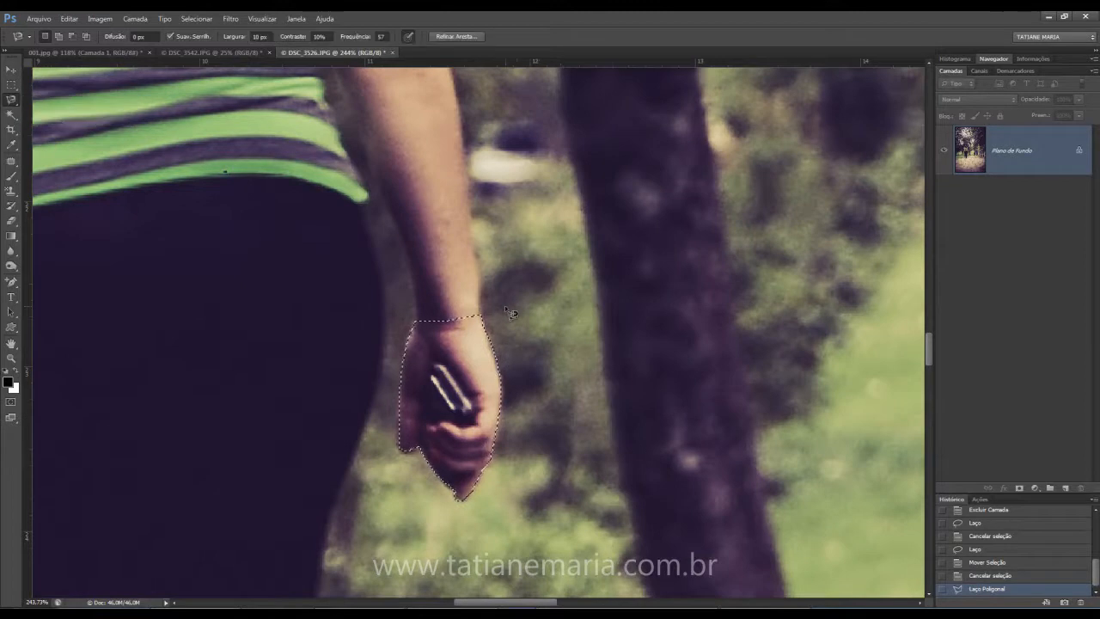
click(477, 315)
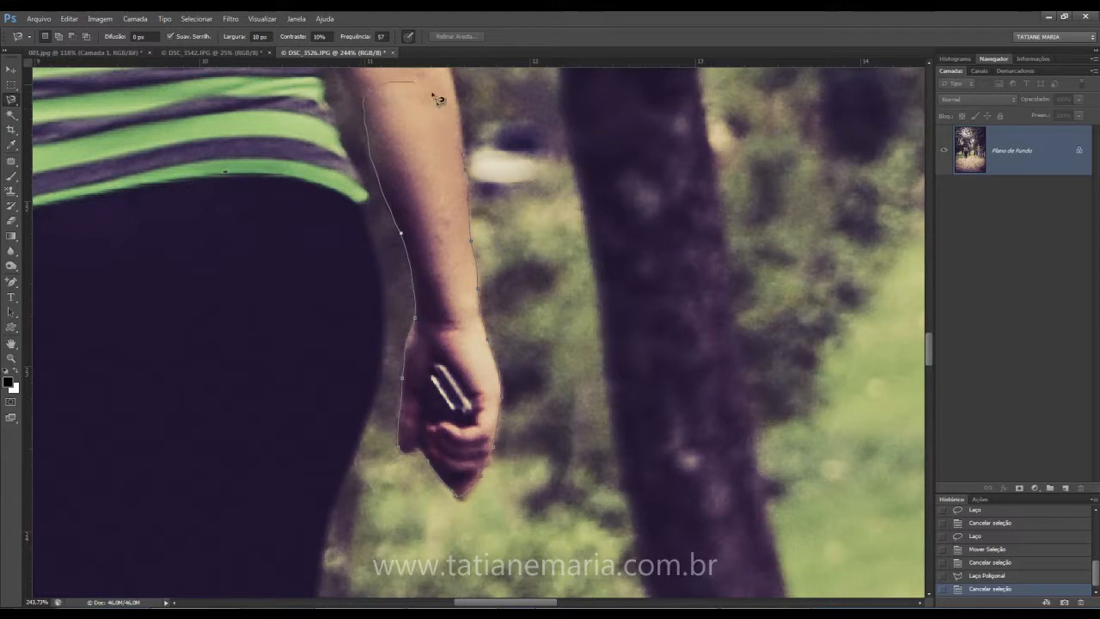
double_click(468, 164)
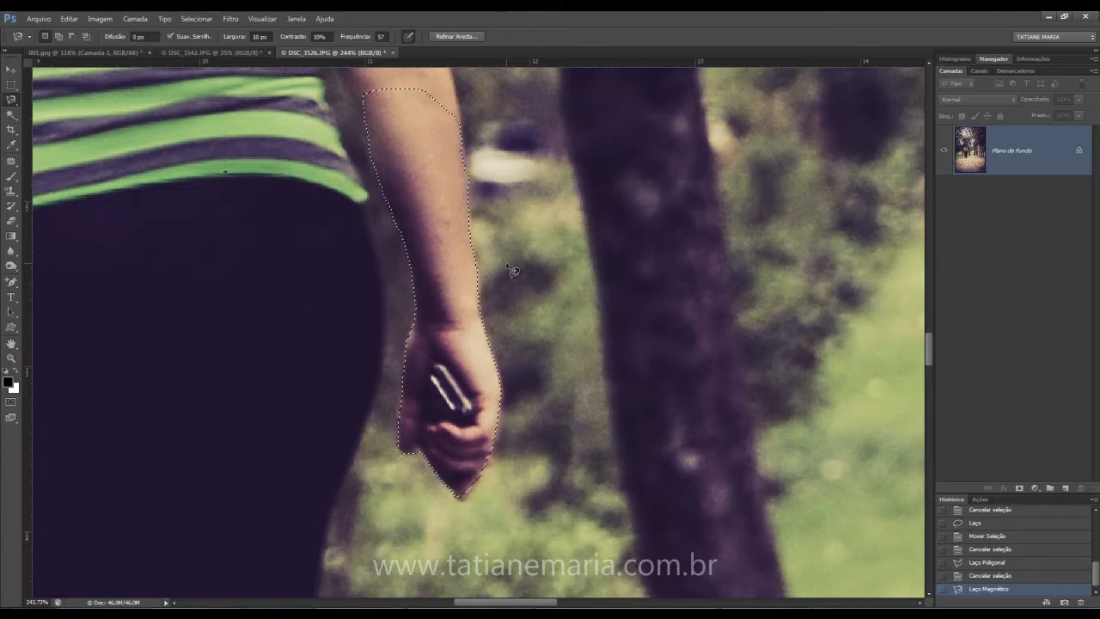
Move the arm-shaped selection outline onto the tree trunk beside the woman
click(465, 186)
drag(464, 187, 731, 256)
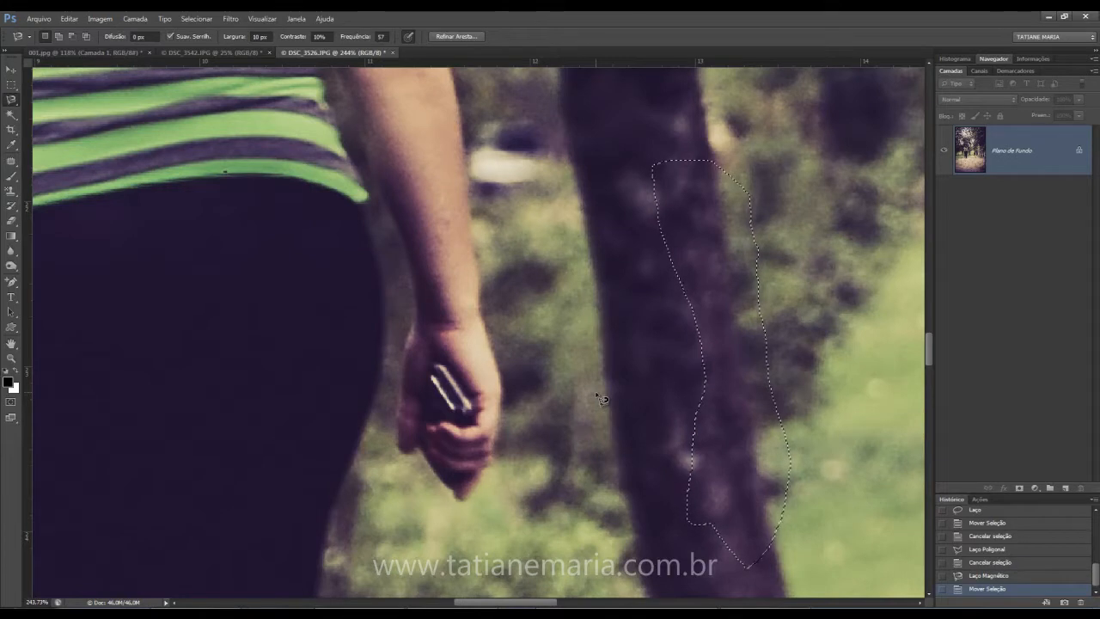
key(ctrl+0)
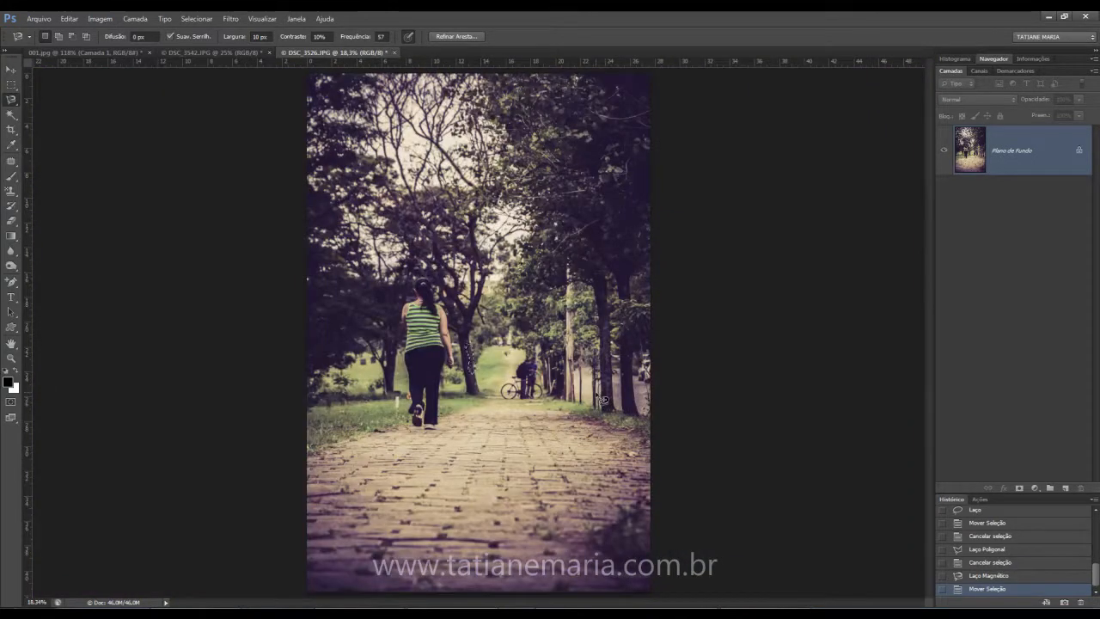
scroll(486, 344, up, 10)
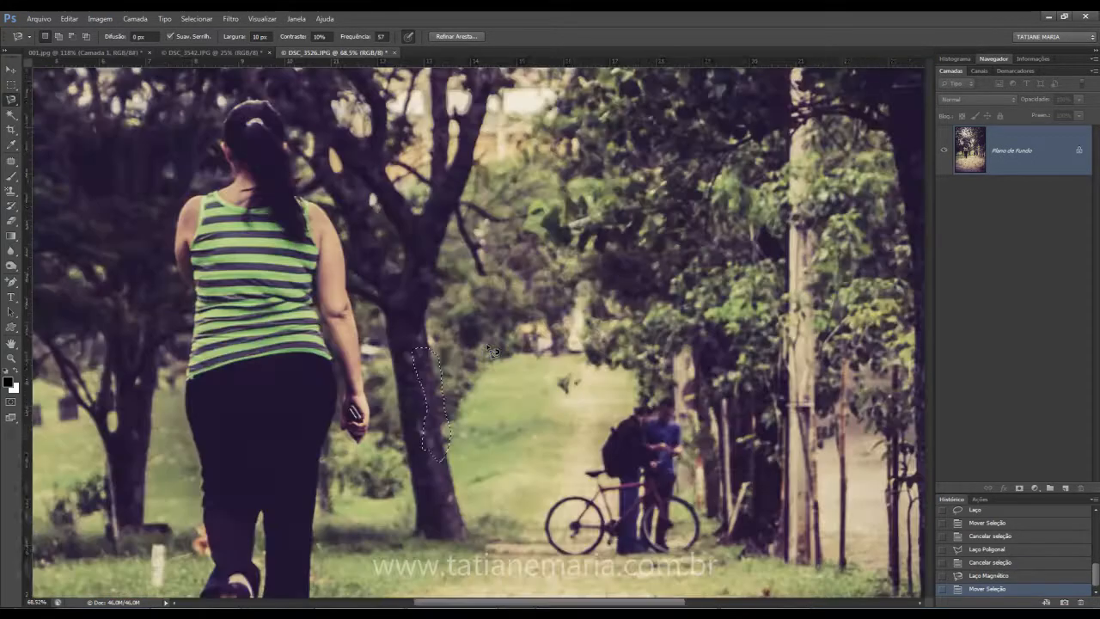
Try a colorized Hue/Saturation adjustment on the arm-shaped selection with saturation 100 and reduced lightness, and discard it
scroll(486, 344, down, 5)
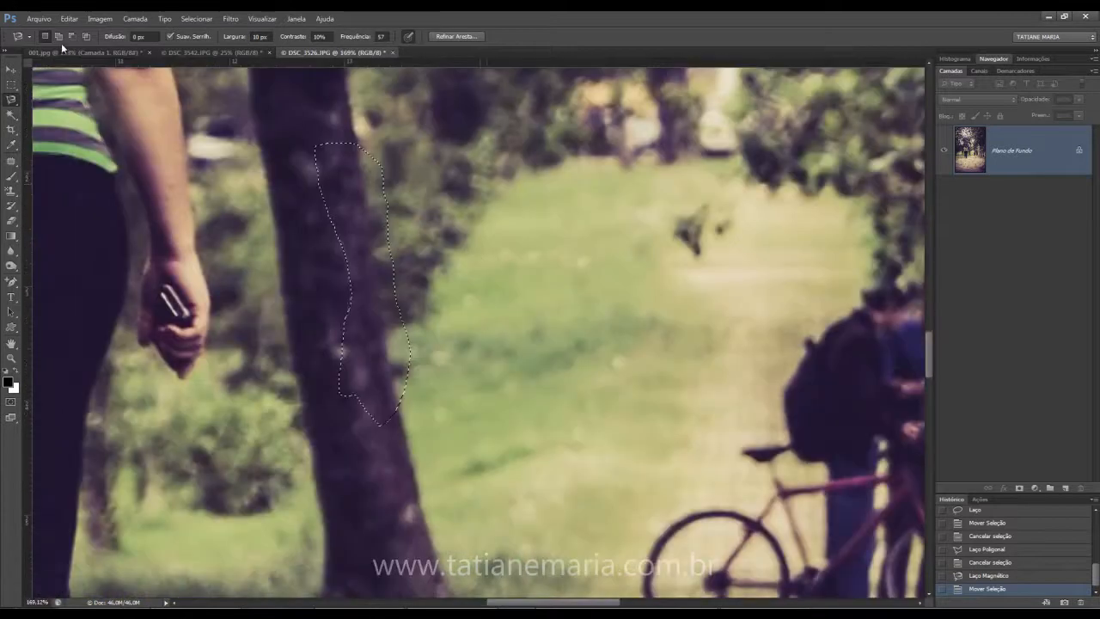
click(96, 18)
mouse_move(125, 47)
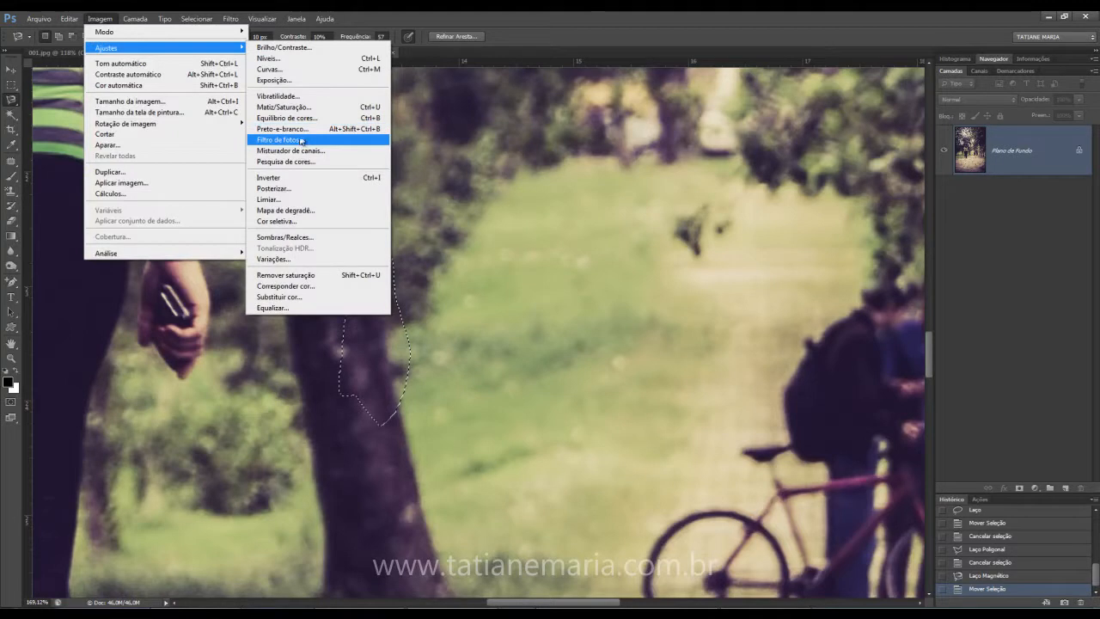
click(298, 110)
click(815, 249)
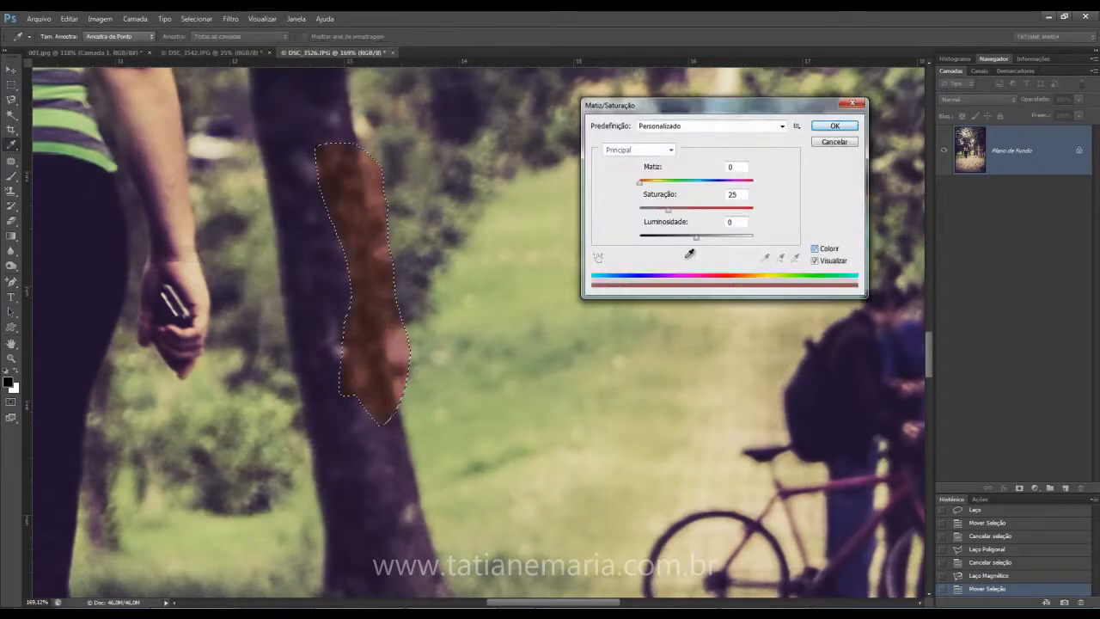
drag(668, 212, 805, 214)
mouse_move(697, 237)
mouse_down()
mouse_move(643, 239)
mouse_move(756, 241)
mouse_move(661, 243)
mouse_move(705, 242)
mouse_move(679, 243)
mouse_up()
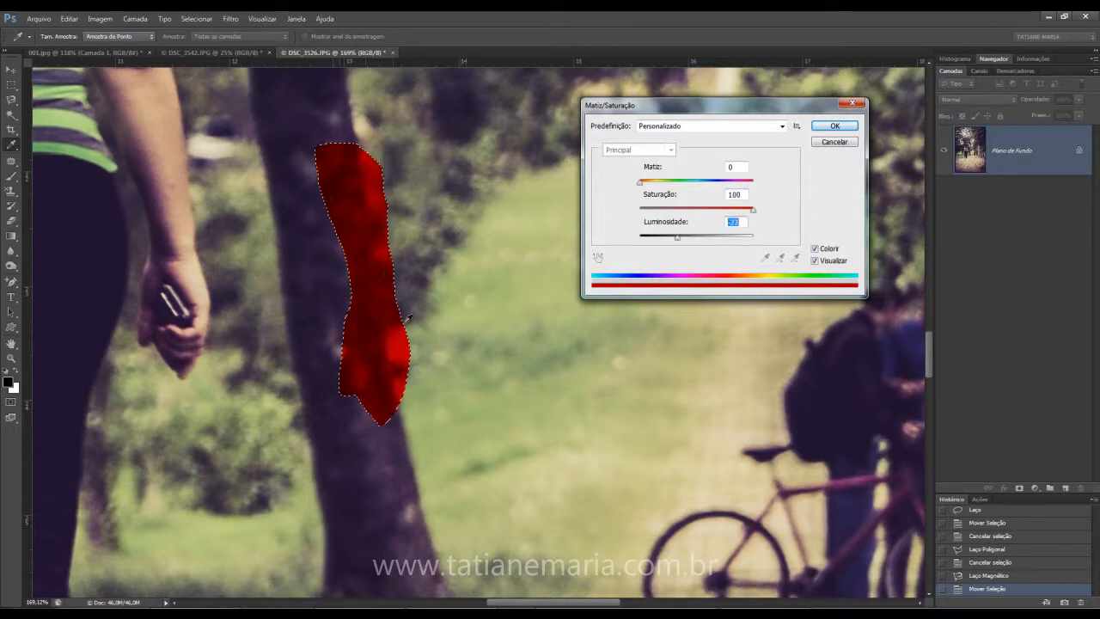
click(835, 142)
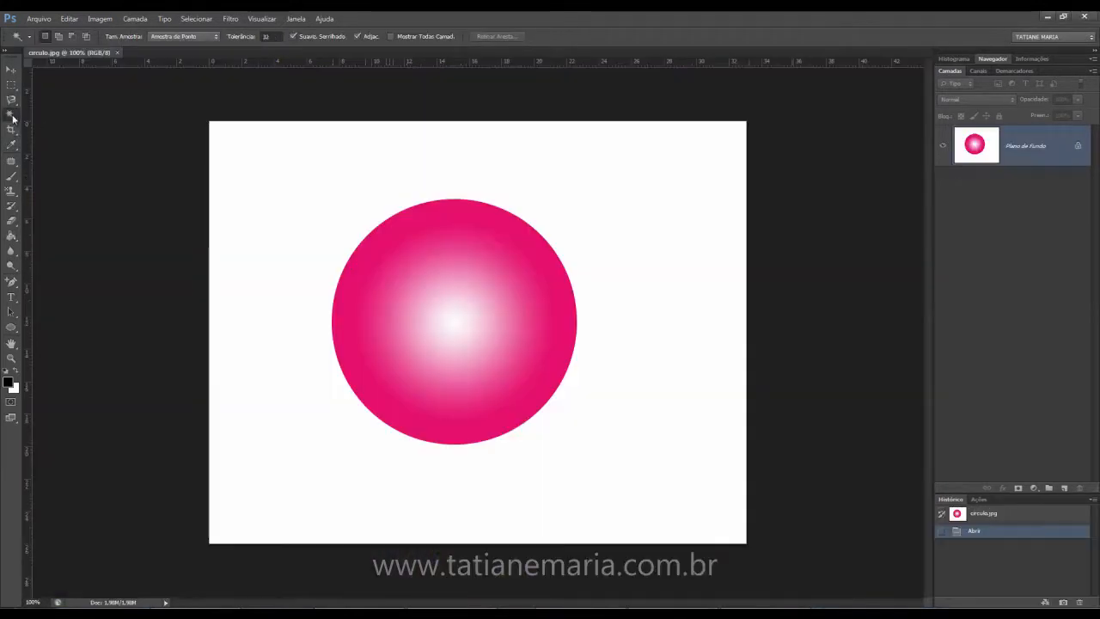
Select the white background around the pink circle with the Quick Selection tool, using a new selection and a 72 px brush
right_click(11, 117)
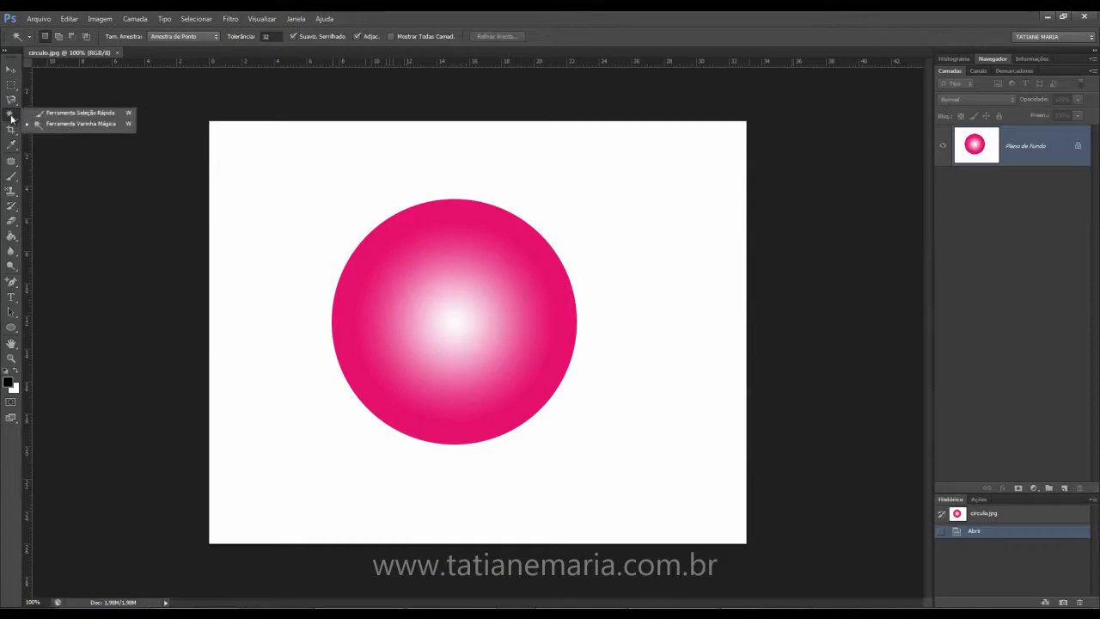
click(93, 116)
right_click(13, 114)
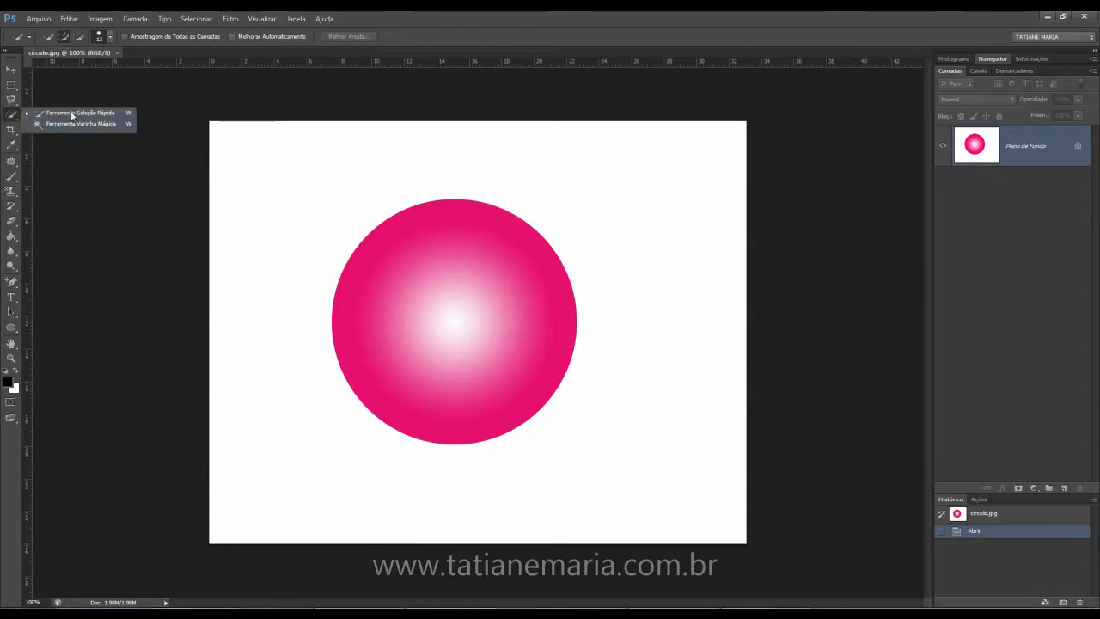
click(12, 116)
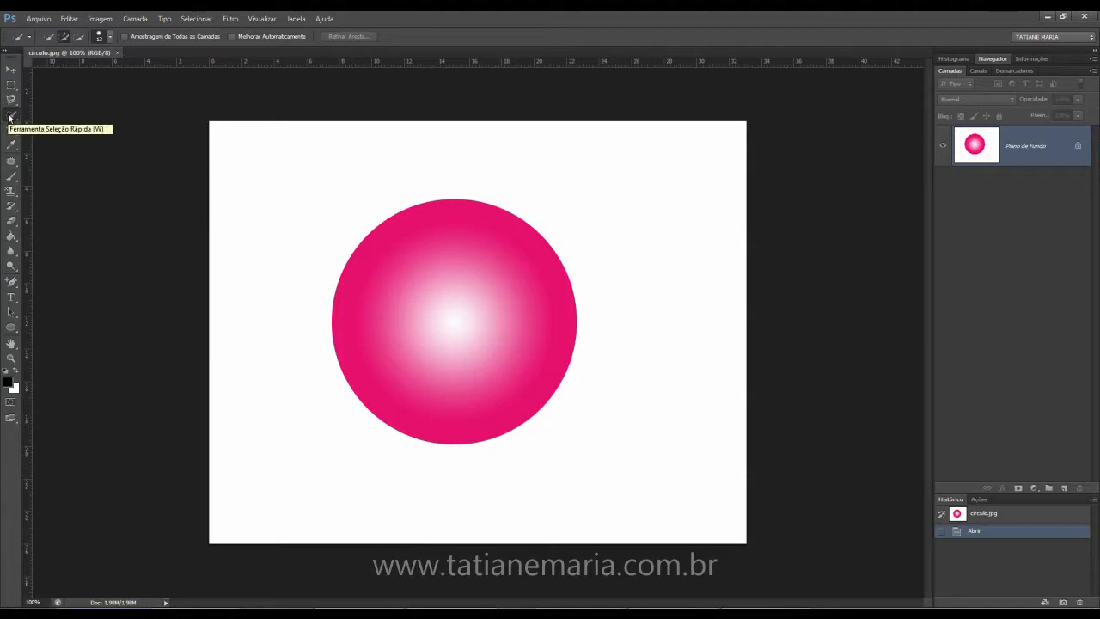
right_click(12, 116)
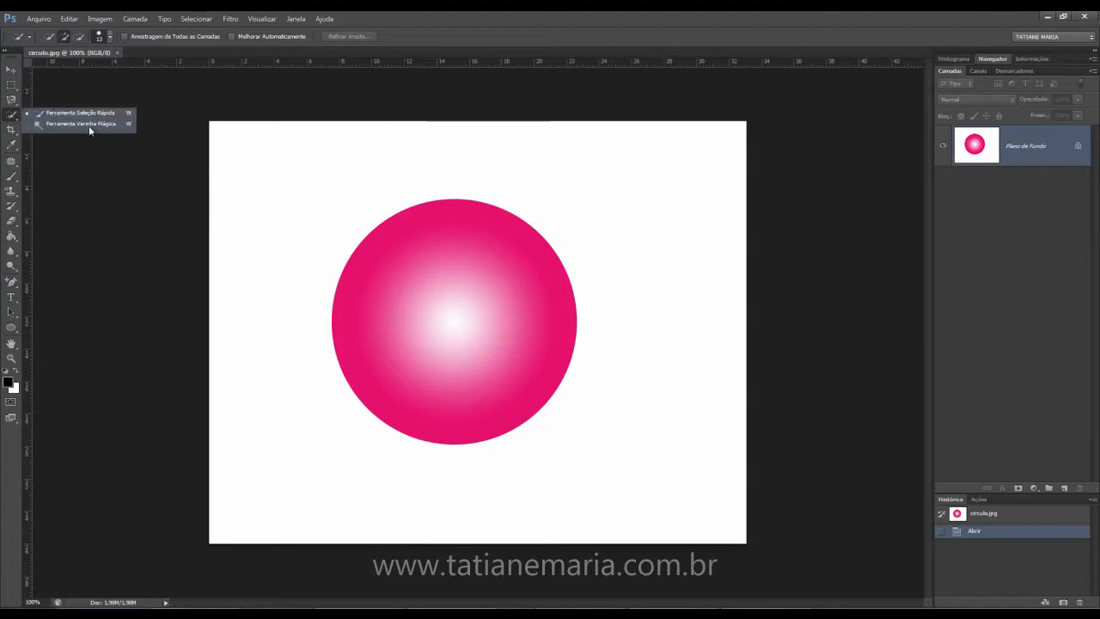
click(92, 112)
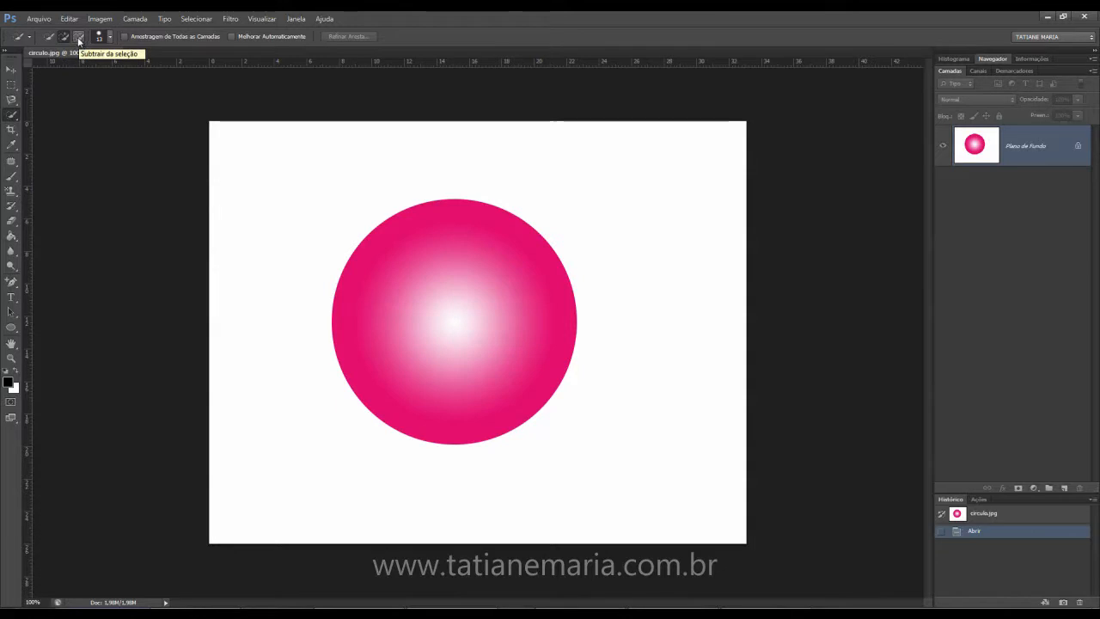
click(50, 40)
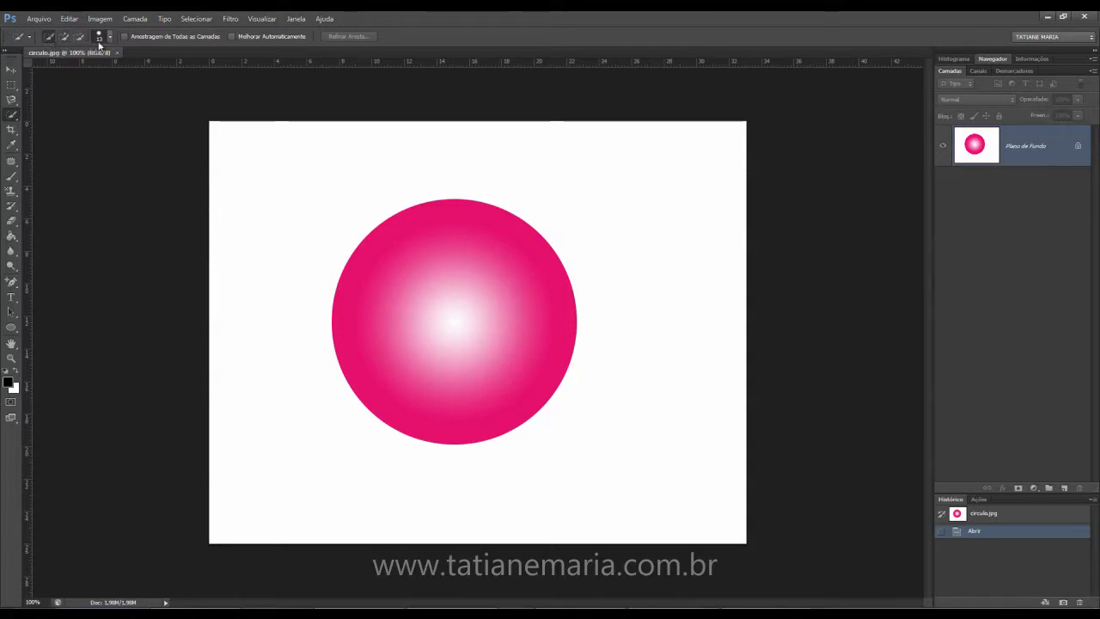
click(110, 37)
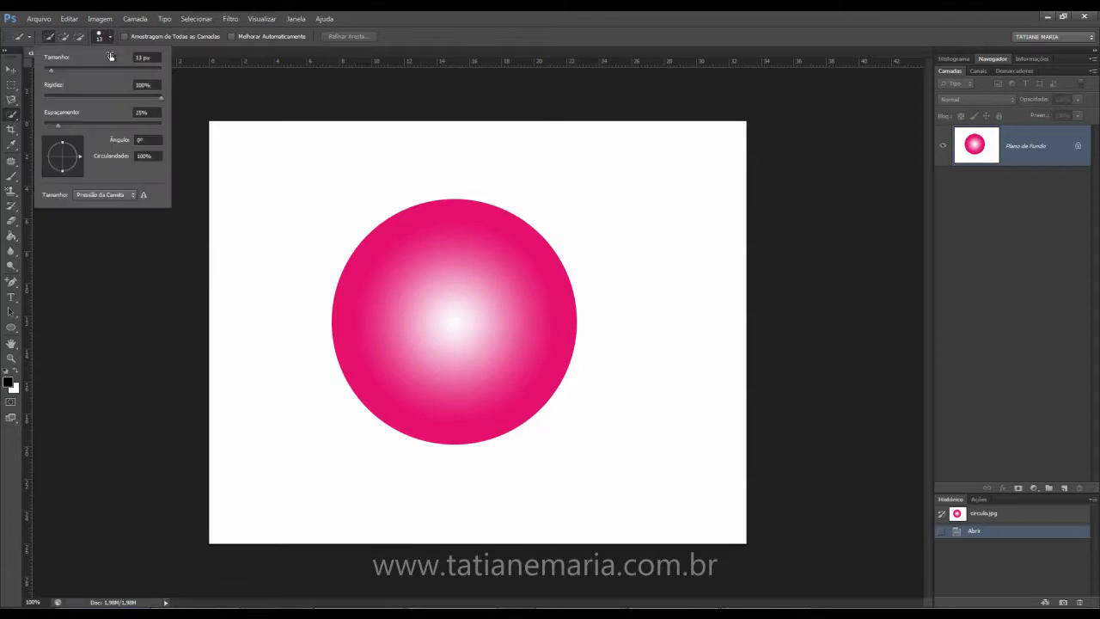
drag(49, 69, 85, 71)
key(Tab)
click(109, 38)
mouse_move(271, 179)
mouse_down()
mouse_move(236, 138)
mouse_move(228, 209)
mouse_move(693, 290)
mouse_up()
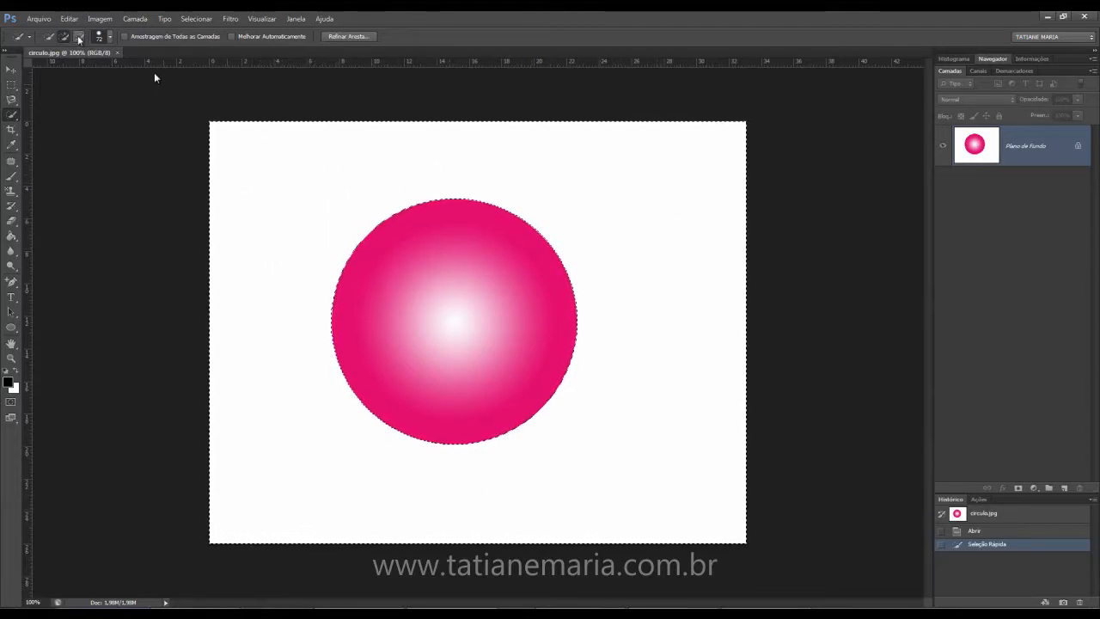
Subtract three Quick Selection strokes from the background selection at the upper-left, lower-left and lower-right edges of the circle
click(79, 39)
mouse_move(359, 245)
mouse_down()
mouse_move(302, 202)
mouse_move(303, 232)
mouse_up()
mouse_move(337, 350)
mouse_down()
mouse_move(292, 421)
mouse_move(320, 415)
mouse_up()
drag(585, 476, 490, 421)
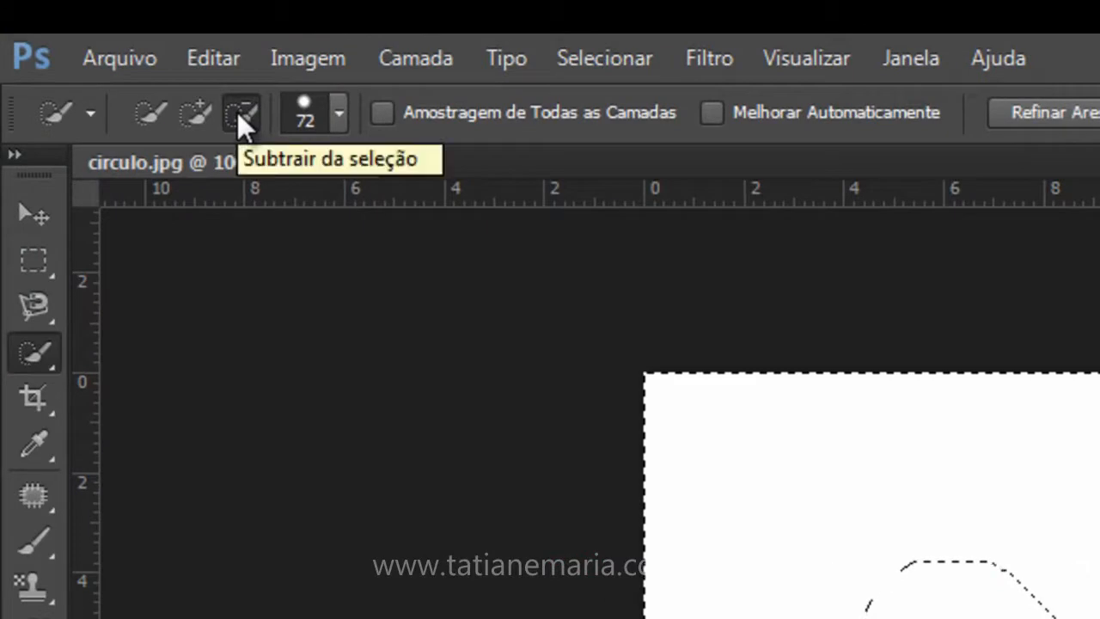
Add Quick Selection strokes back over the subtracted areas and into the circle, and clear the selection
click(189, 115)
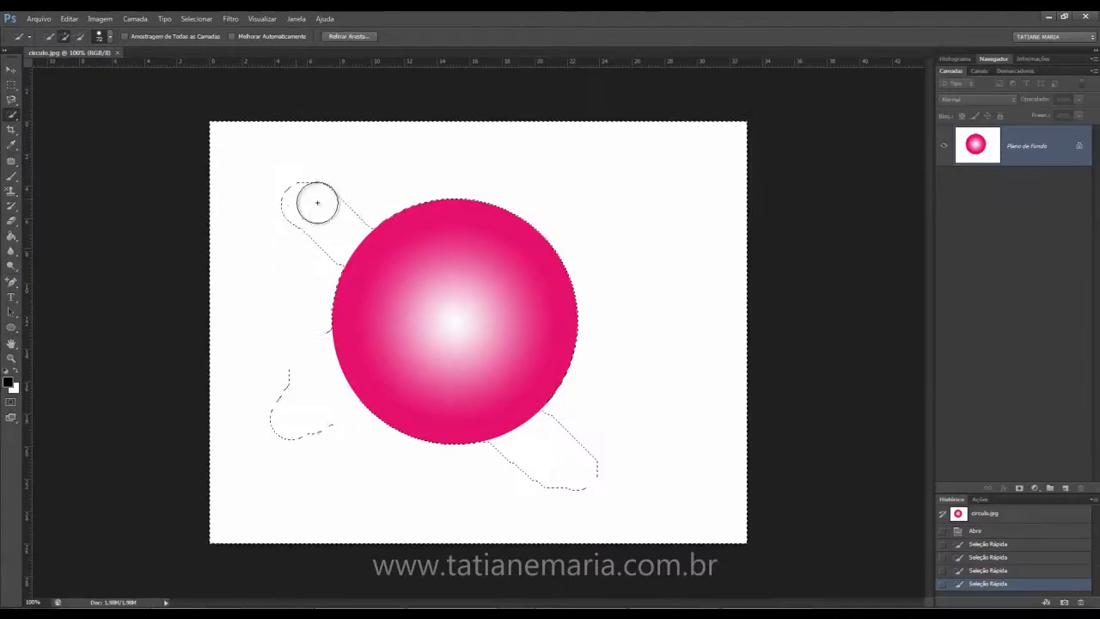
mouse_move(318, 203)
mouse_down()
mouse_move(320, 252)
mouse_move(355, 218)
mouse_move(336, 256)
mouse_move(369, 216)
mouse_move(356, 210)
mouse_move(326, 263)
mouse_up()
mouse_move(425, 358)
mouse_down()
mouse_move(659, 358)
mouse_move(648, 362)
mouse_up()
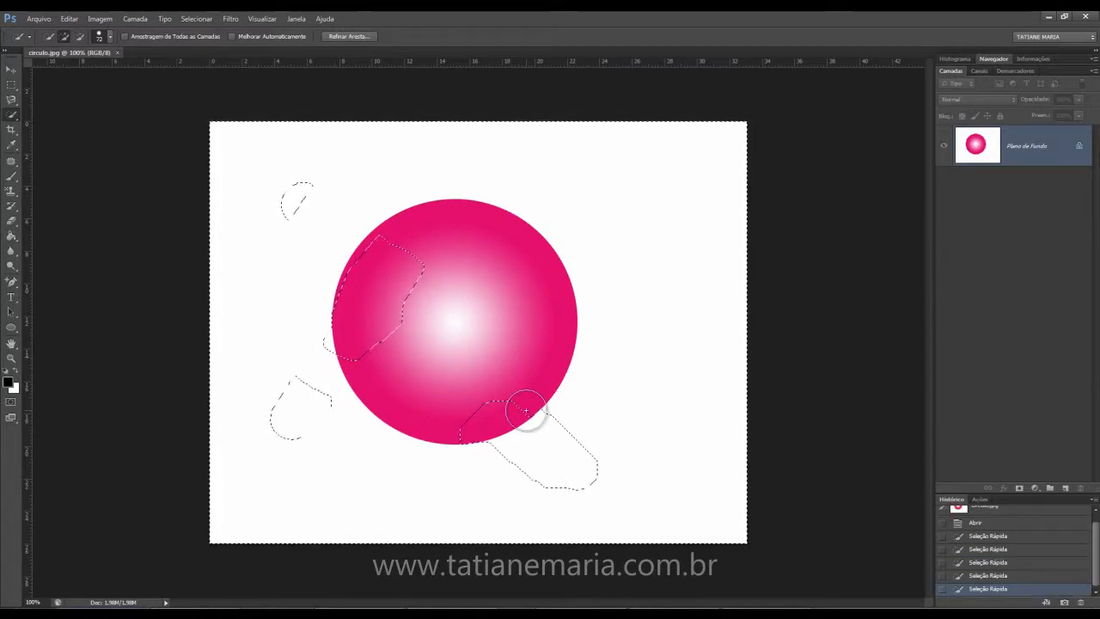
key(ctrl+d)
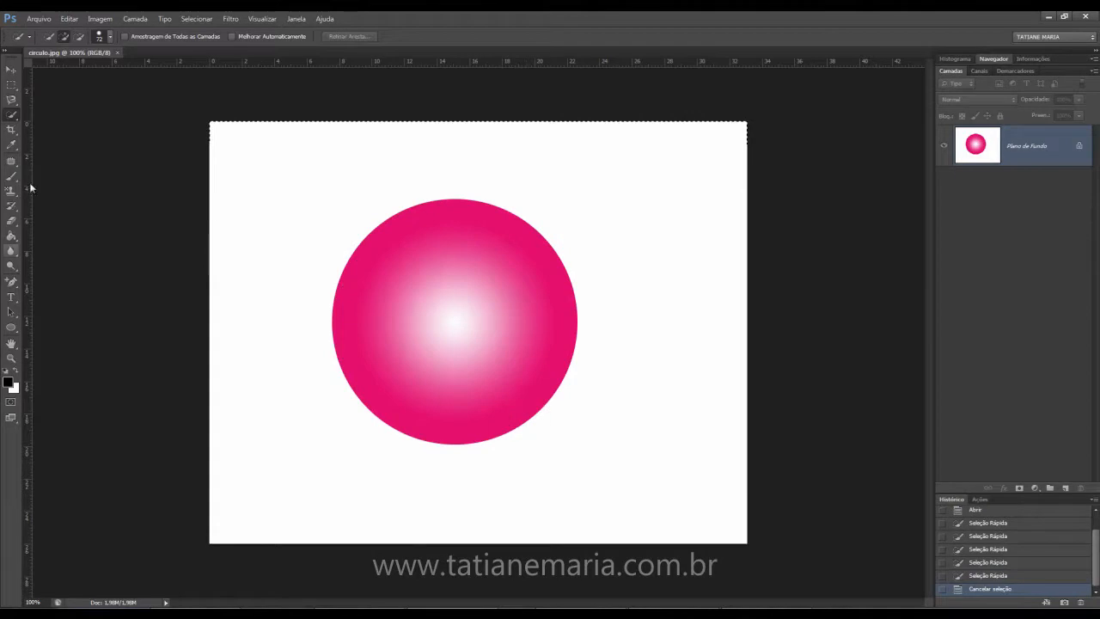
Select the white background around the circle with the Magic Wand at tolerance 32, and clear the selection
right_click(11, 114)
click(69, 127)
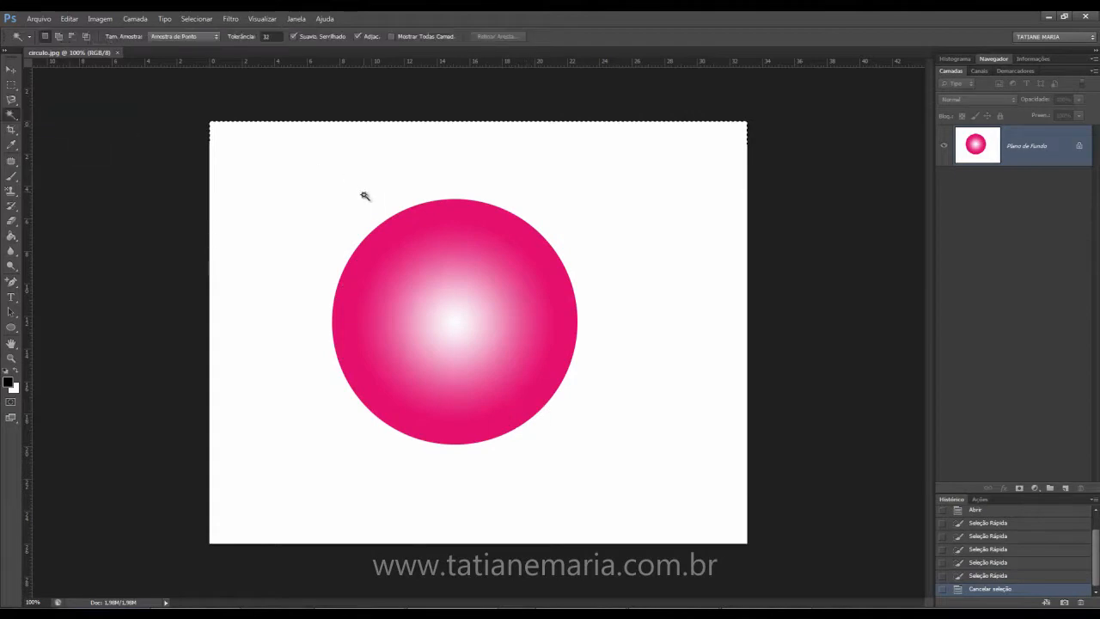
click(302, 179)
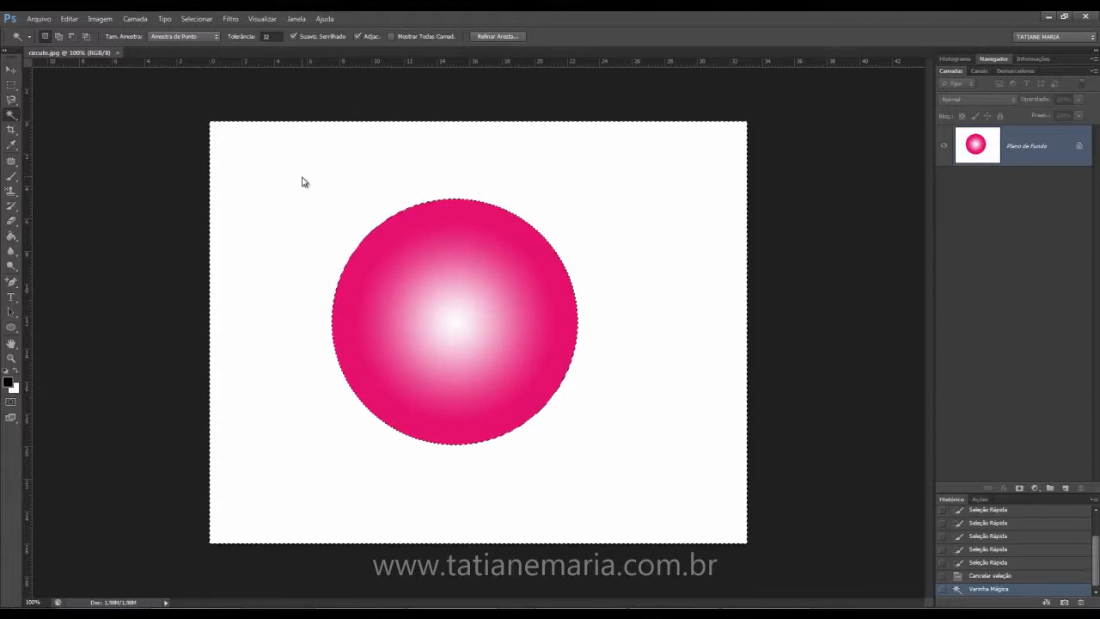
key(ctrl+d)
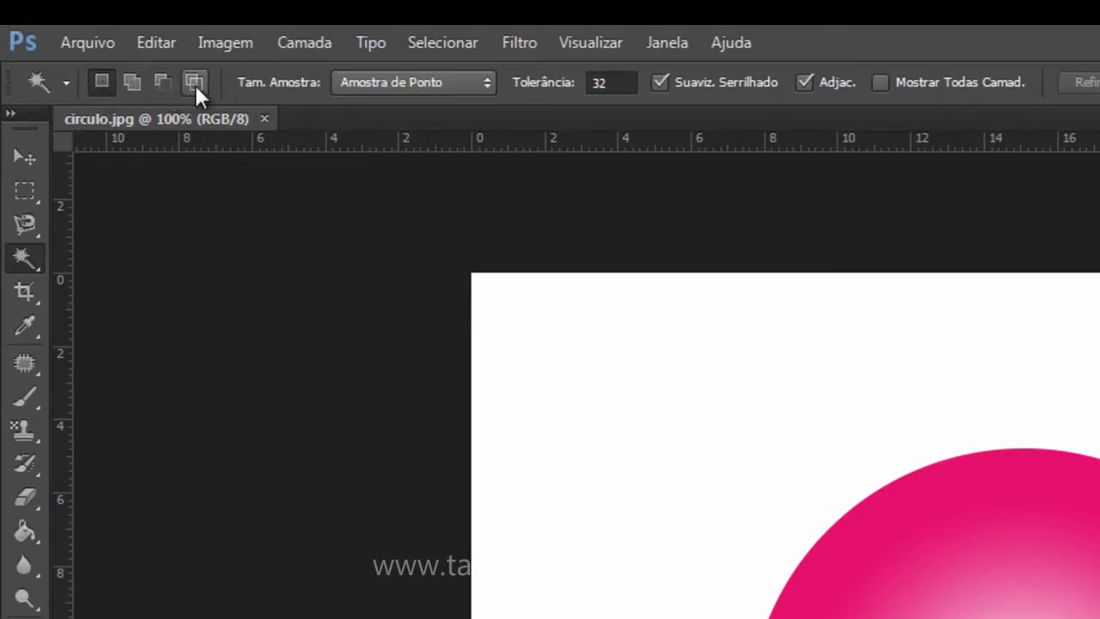
Compare the Magic Wand's 31 by 31 and 101 by 101 average sample sizes on the white background, and restore Point Sample
click(390, 85)
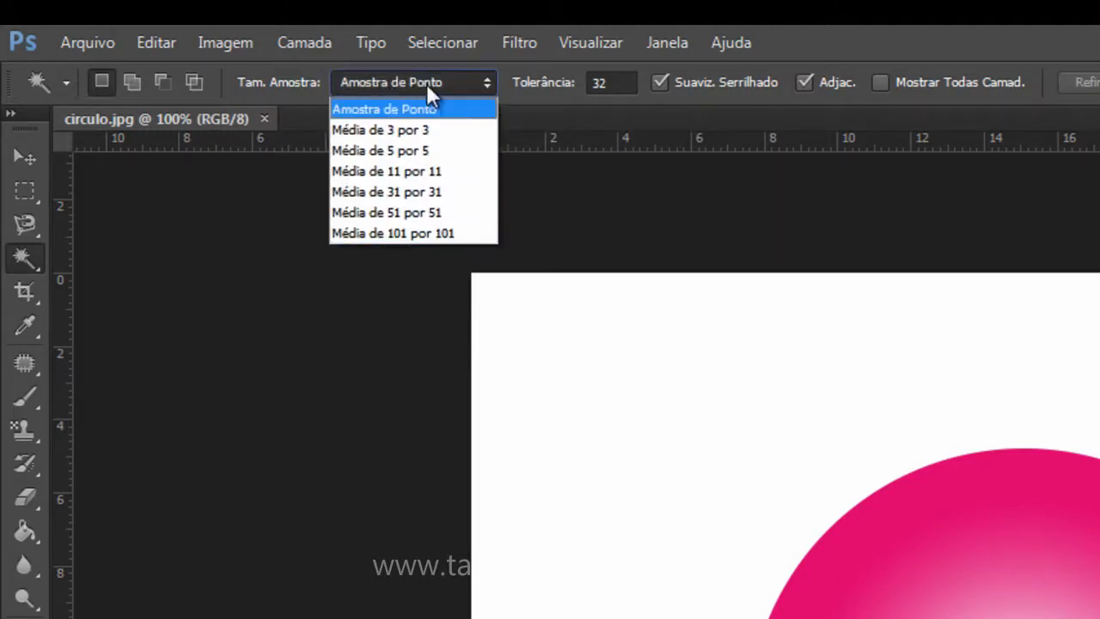
click(421, 196)
click(633, 428)
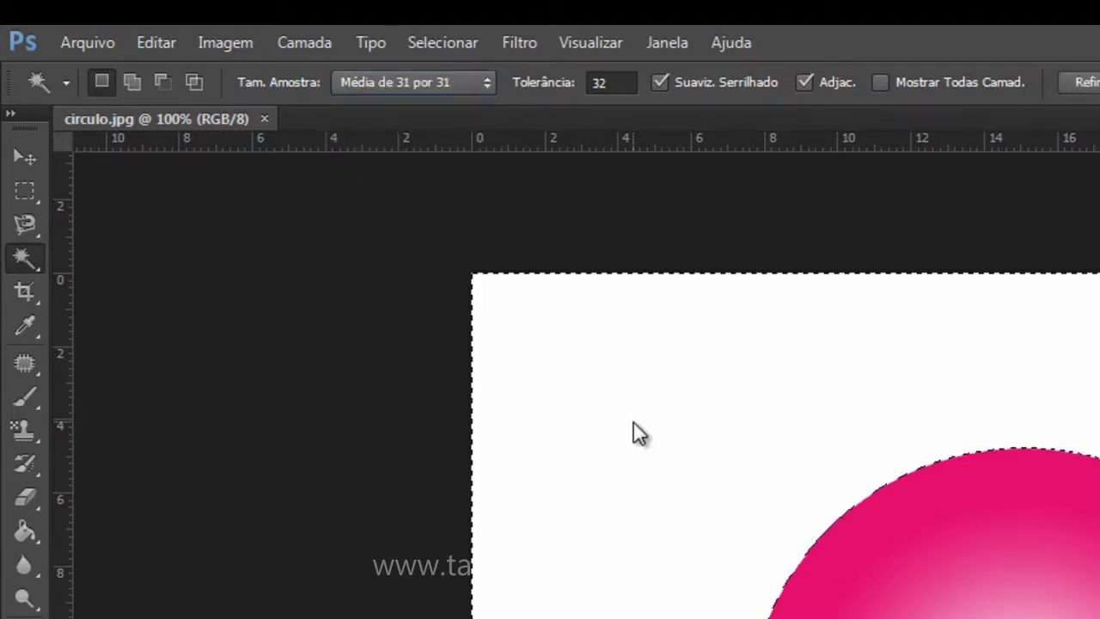
click(403, 79)
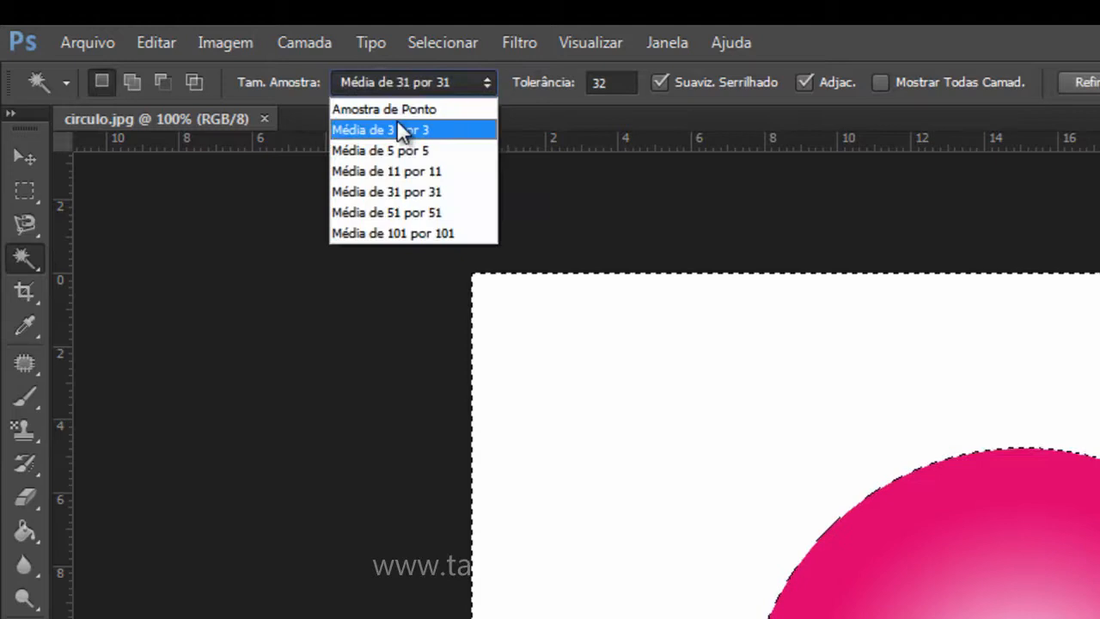
click(419, 233)
click(643, 410)
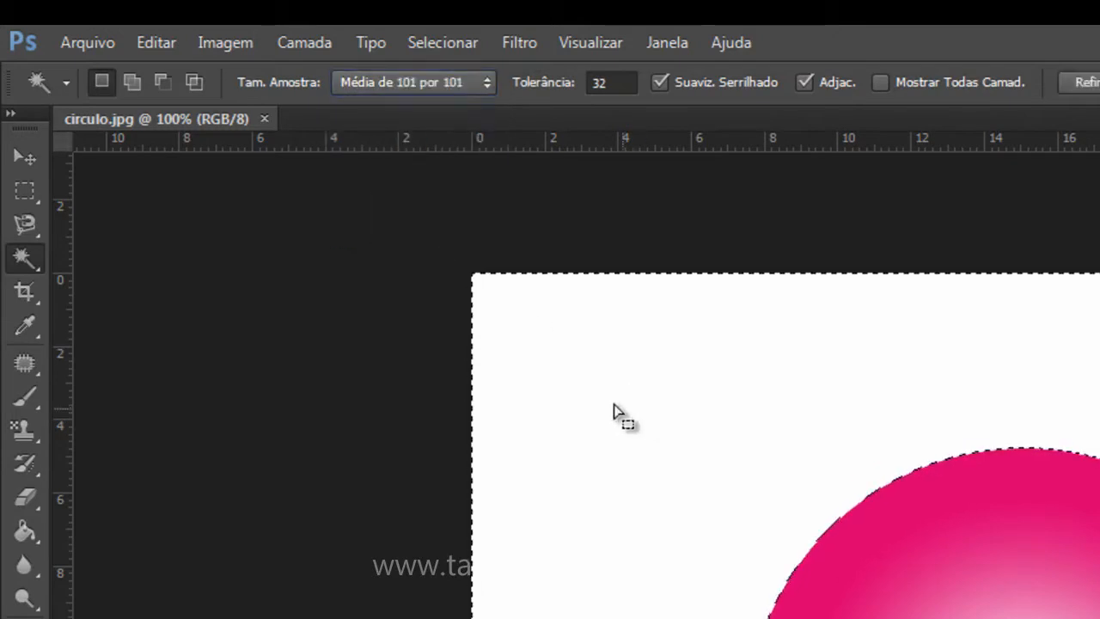
click(383, 78)
click(384, 110)
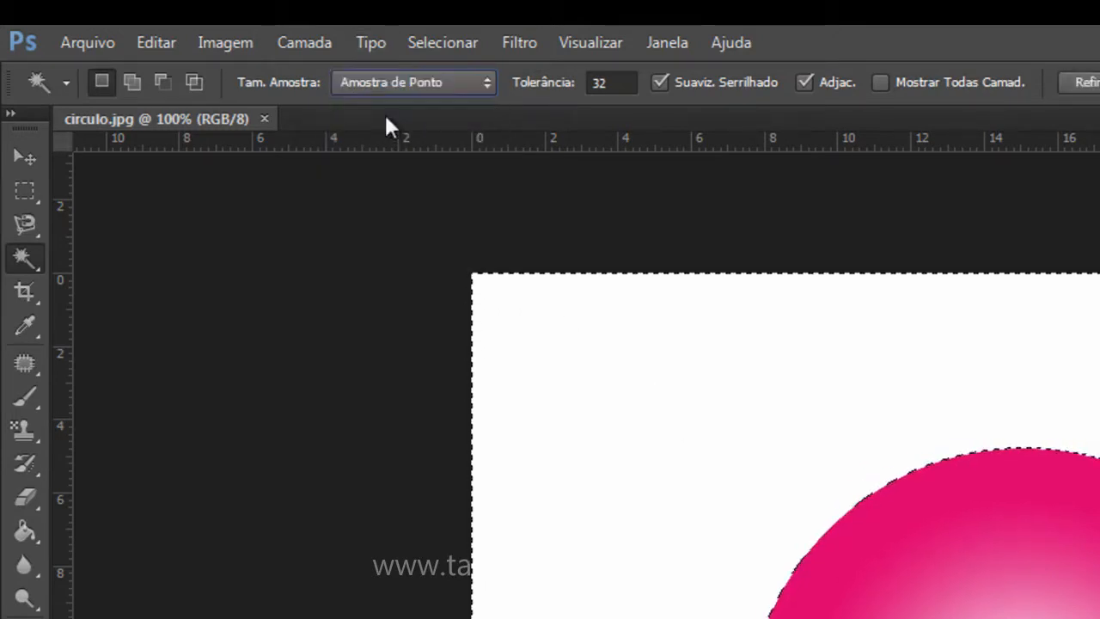
Set the Magic Wand tolerance to 0 and select the matching pink pixels in the upper part of the circle
click(614, 83)
drag(624, 83, 572, 95)
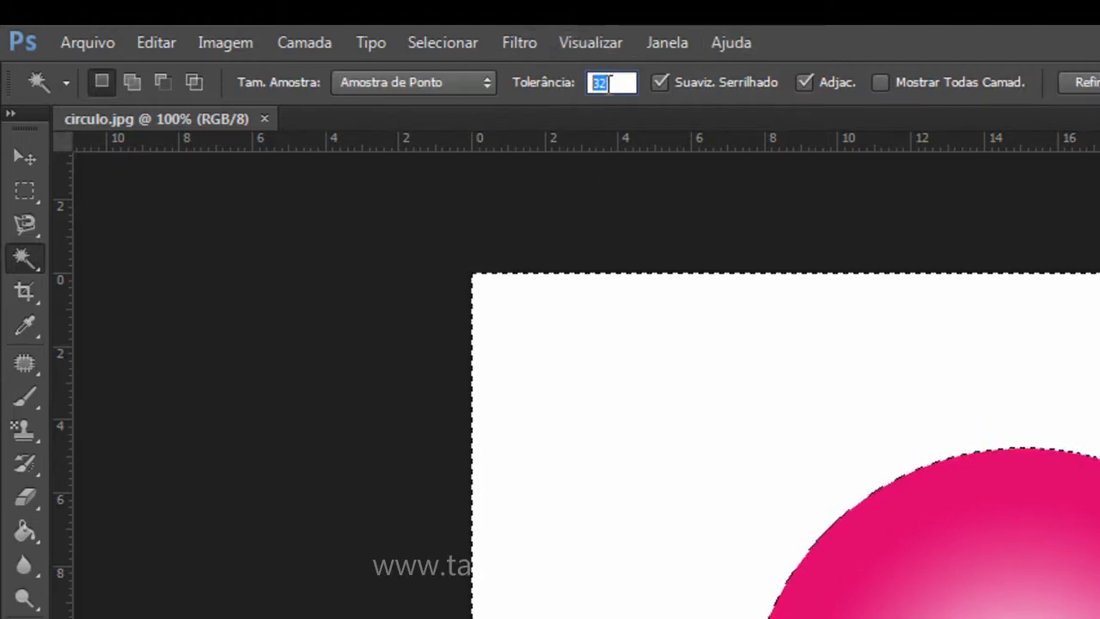
text(0)
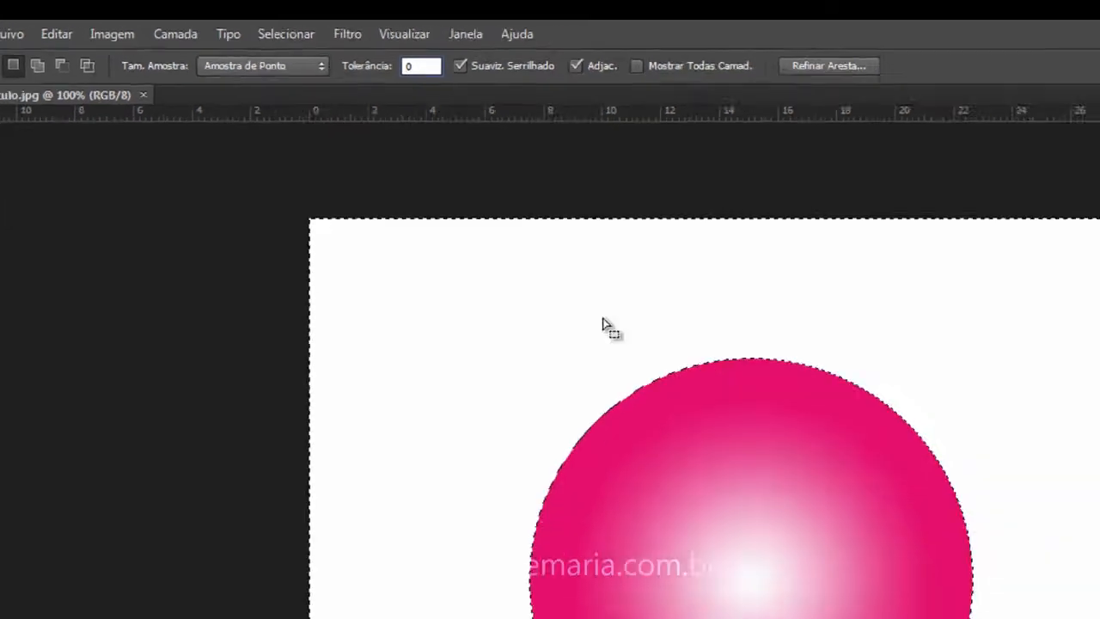
click(766, 447)
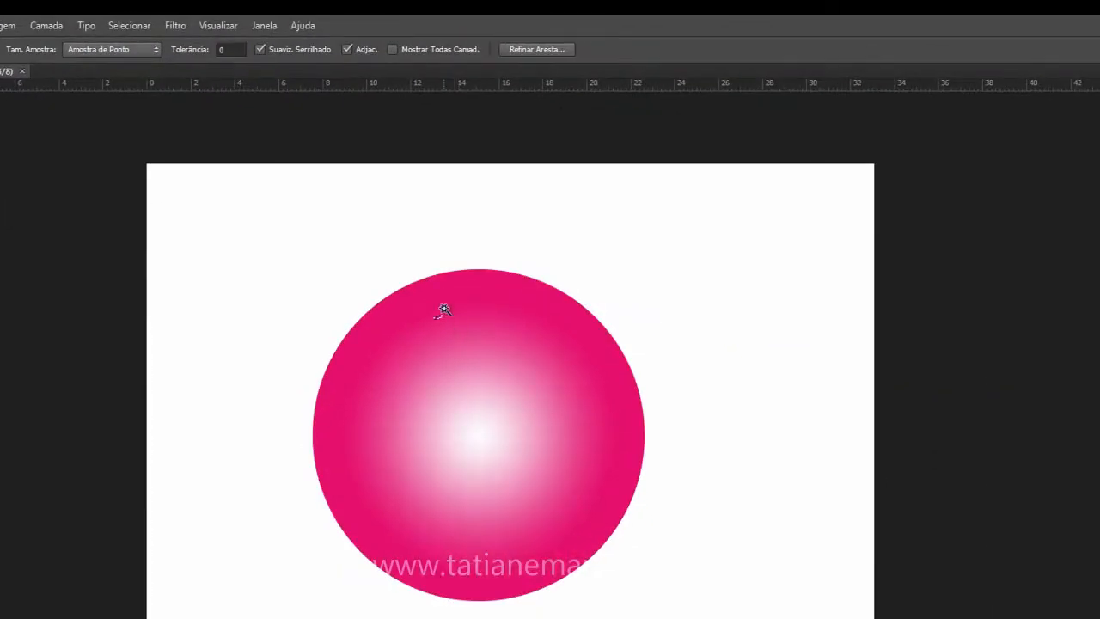
scroll(445, 308, up, 10)
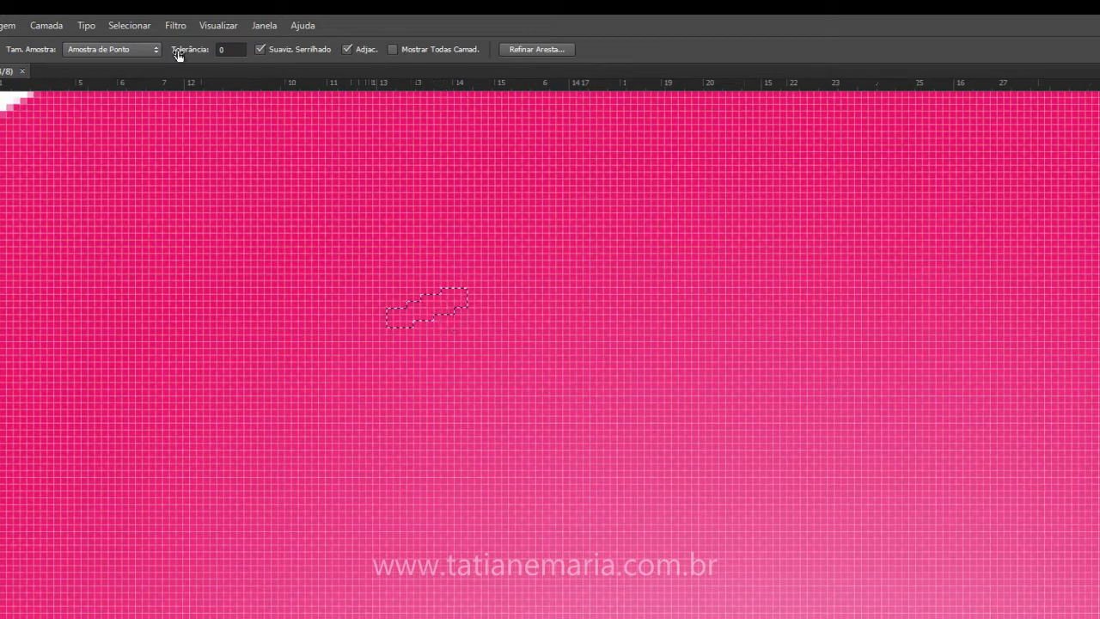
Set the Magic Wand tolerance to 32, select the circle's outer pink ring, and clear the selection
click(233, 49)
text(32)
key(Return)
key(ctrl+minus)
key(ctrl+minus)
key(ctrl+minus)
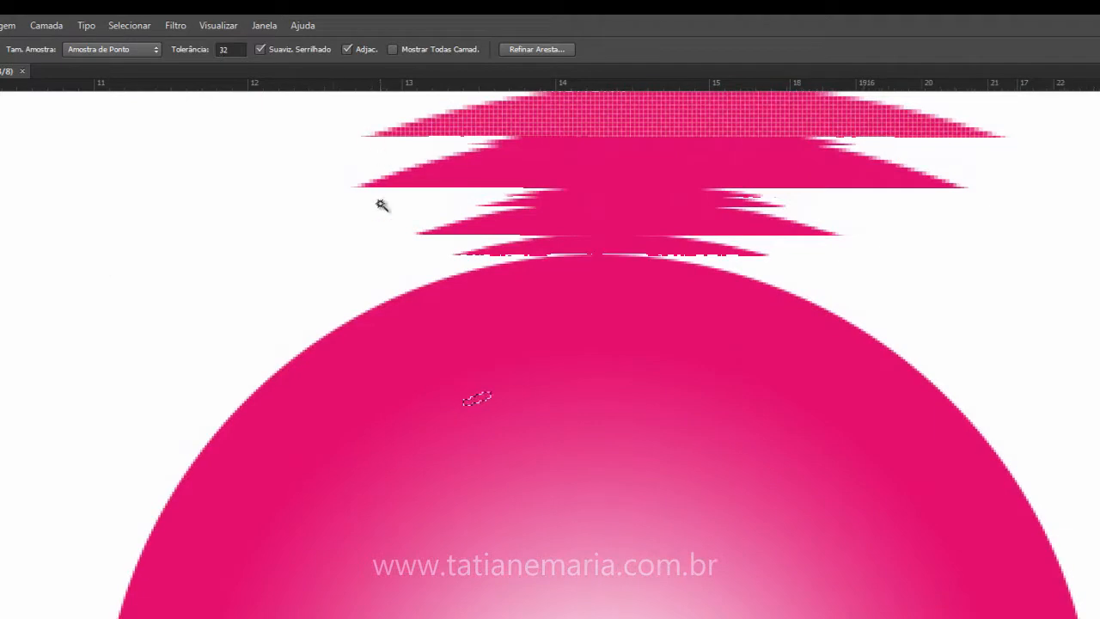
click(494, 357)
scroll(495, 356, down, 3)
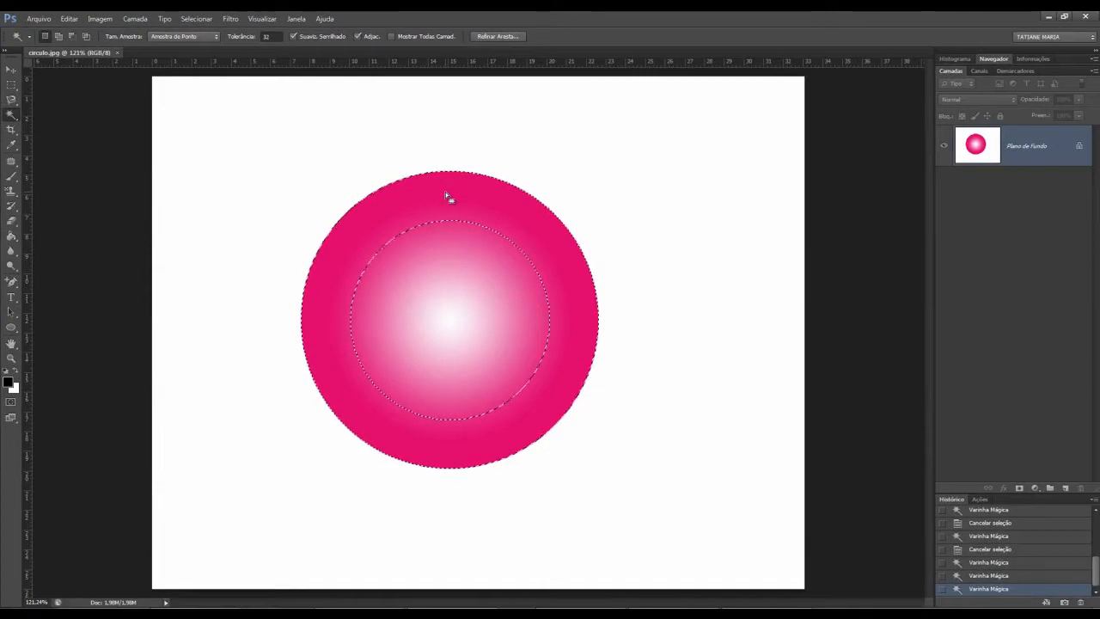
key(ctrl+d)
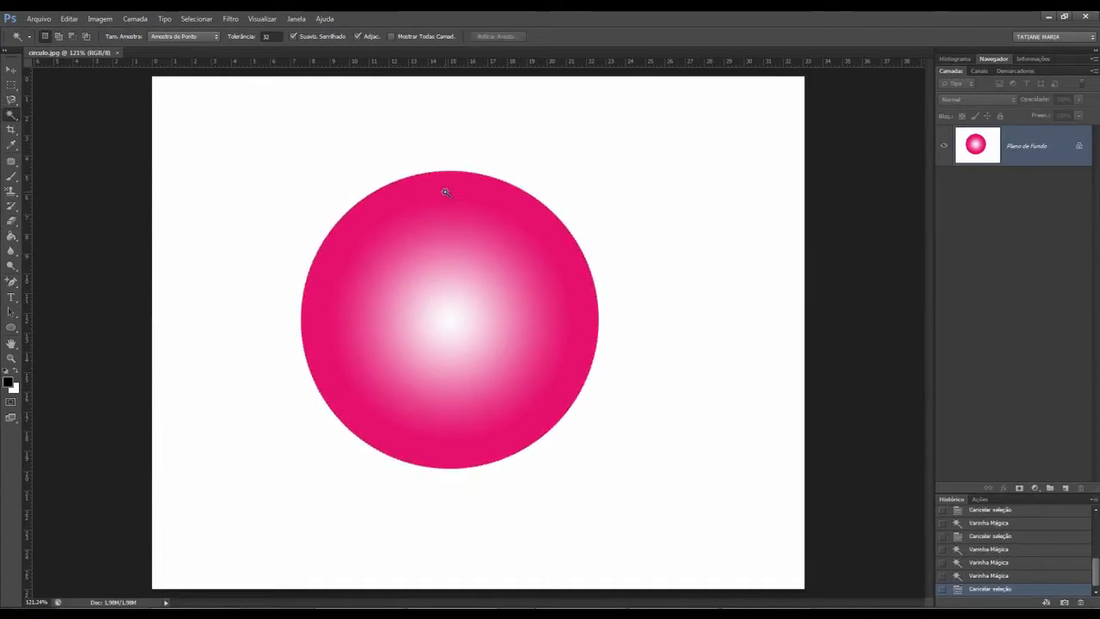
Compare Magic Wand selections of the white background with Contiguous off and with it on again, clearing the first selection in between
click(293, 36)
click(294, 36)
click(358, 37)
click(293, 167)
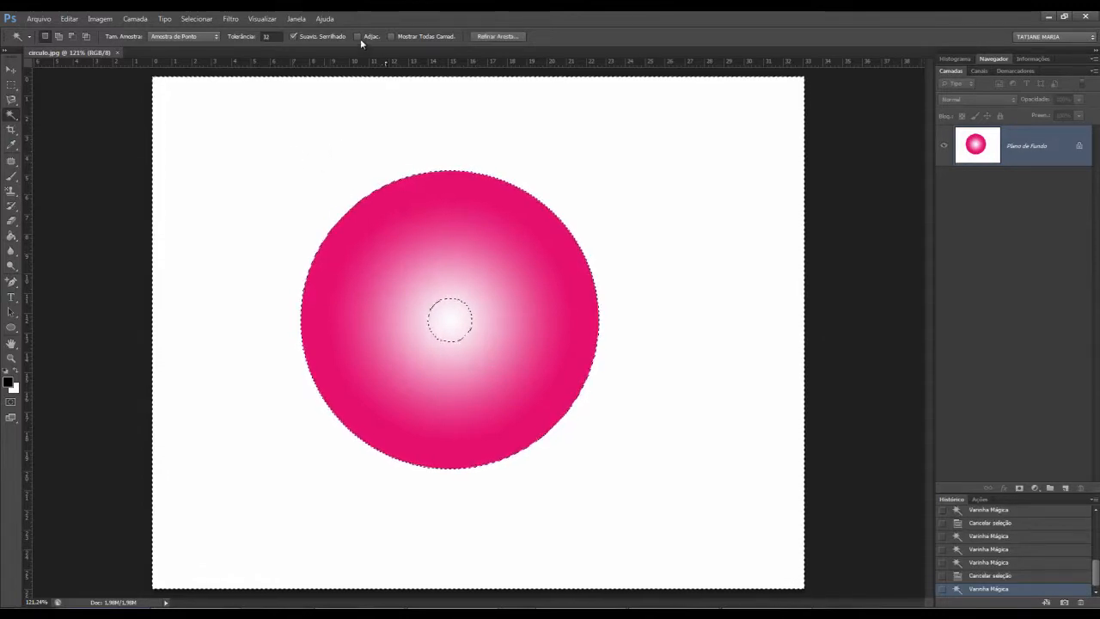
key(ctrl+d)
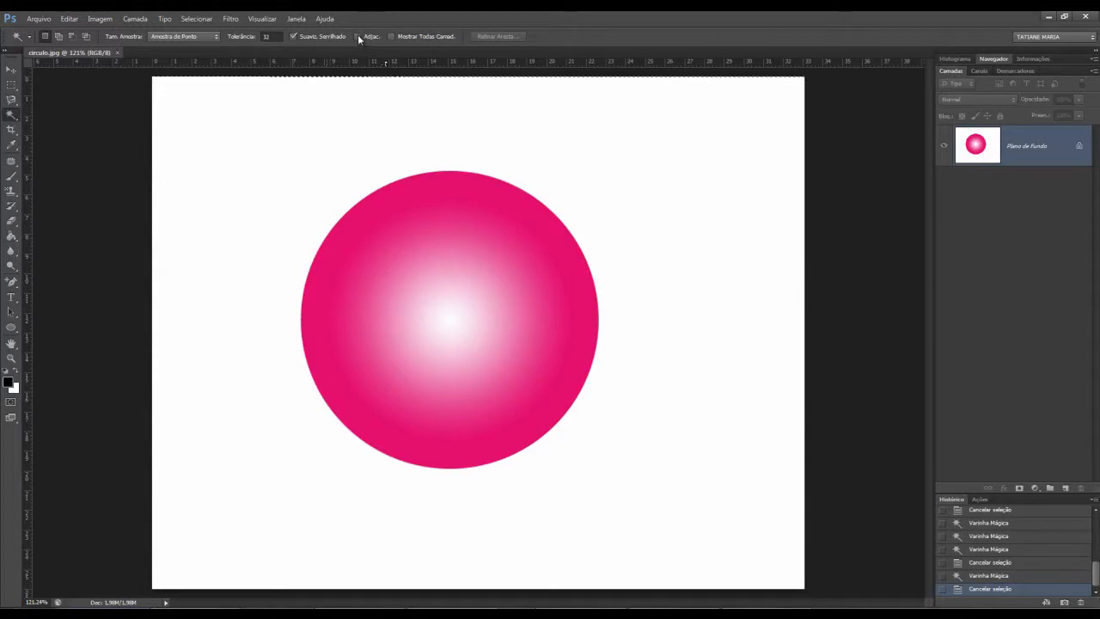
click(245, 176)
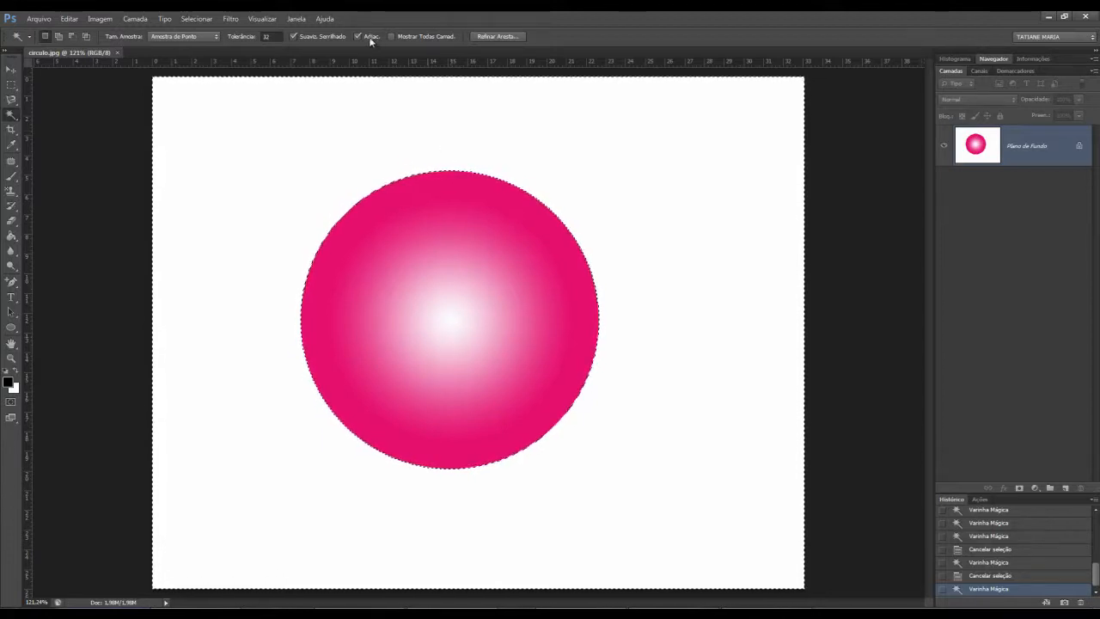
Replace the current selection with all matching white areas, including the circle's centre, using the Magic Wand with Contiguous off, and deselect
key(ctrl+d)
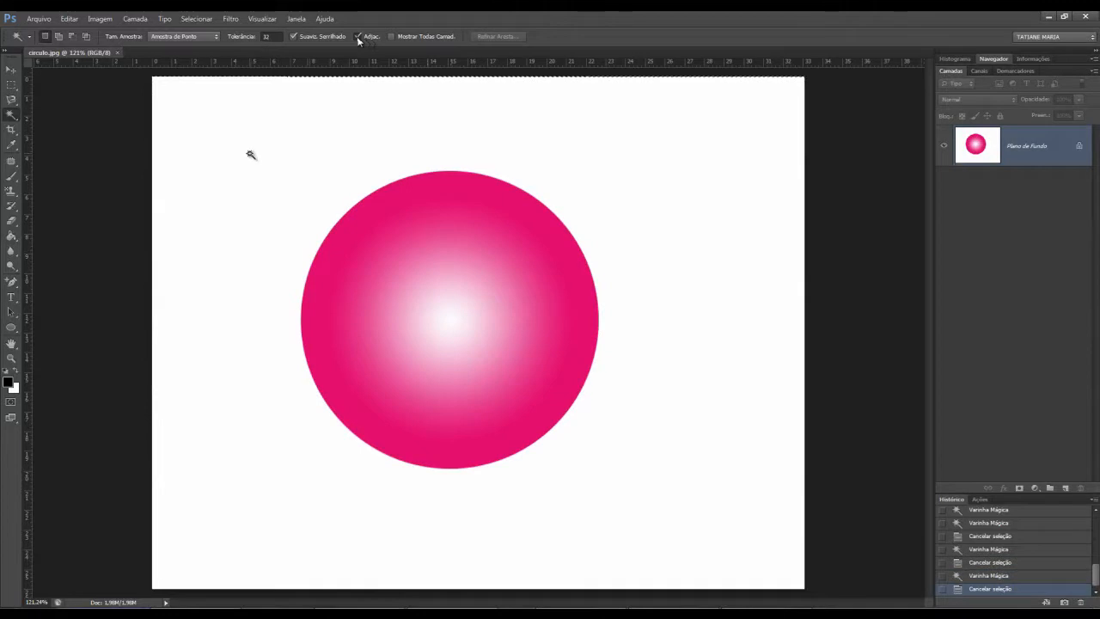
click(251, 155)
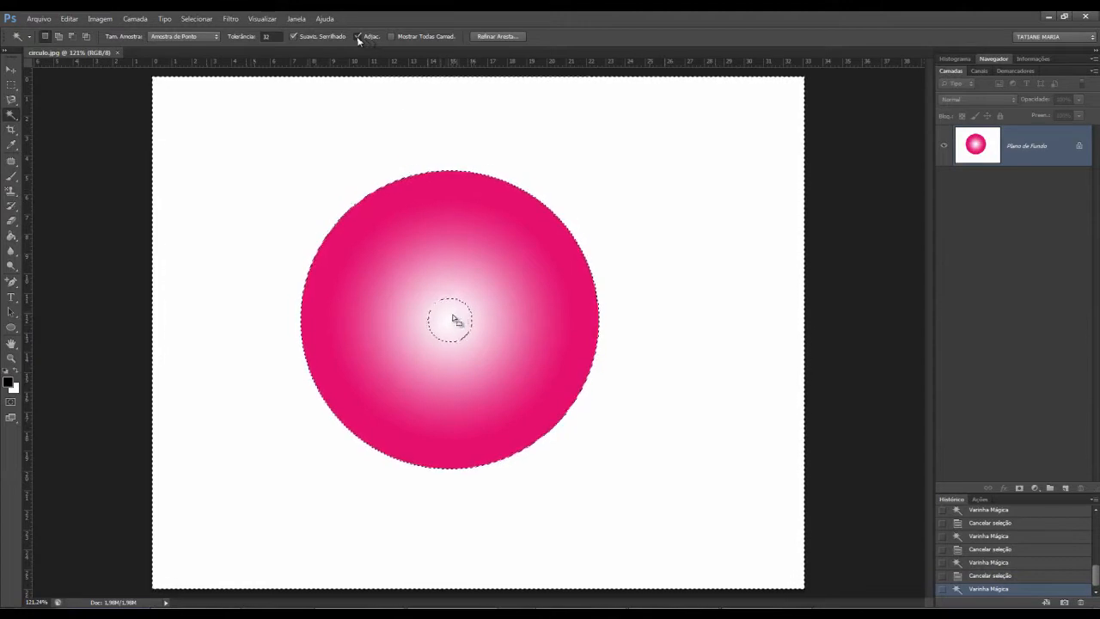
click(358, 37)
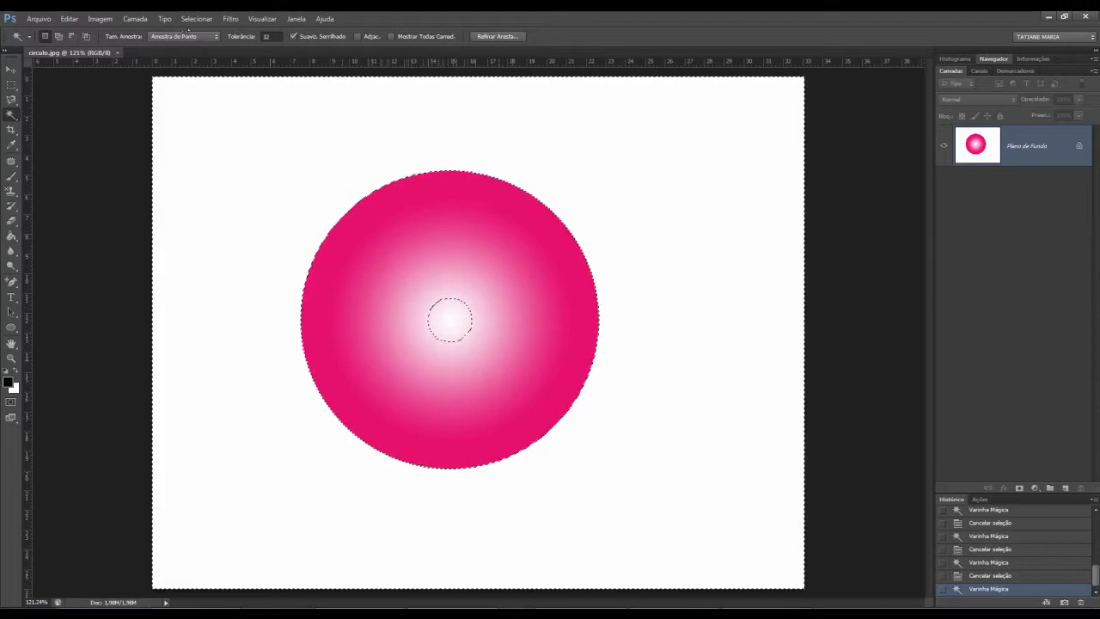
click(196, 18)
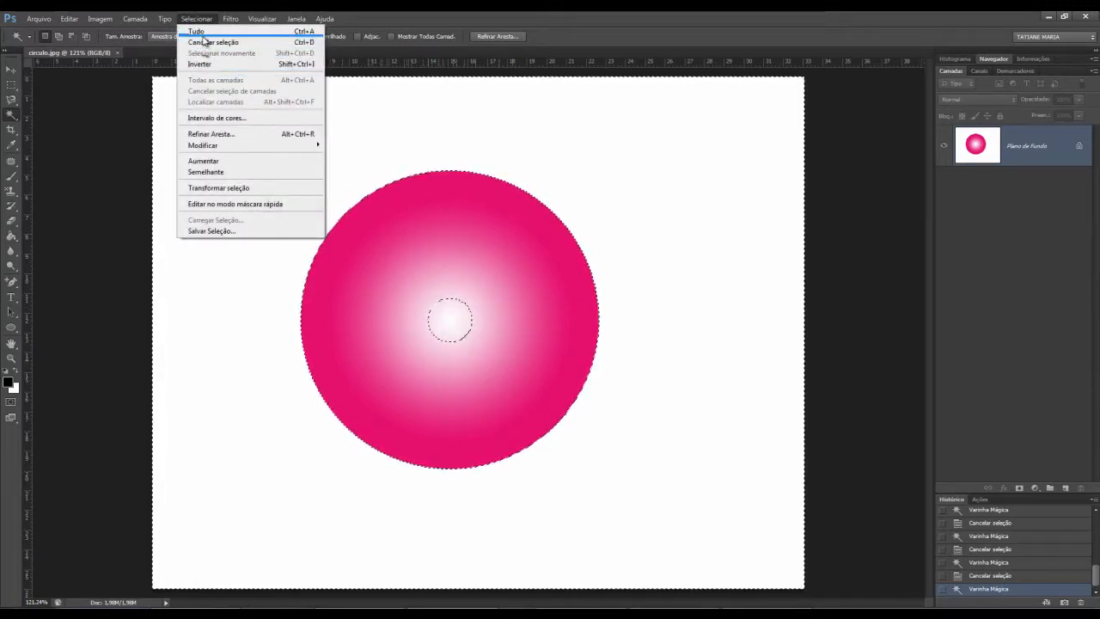
click(203, 42)
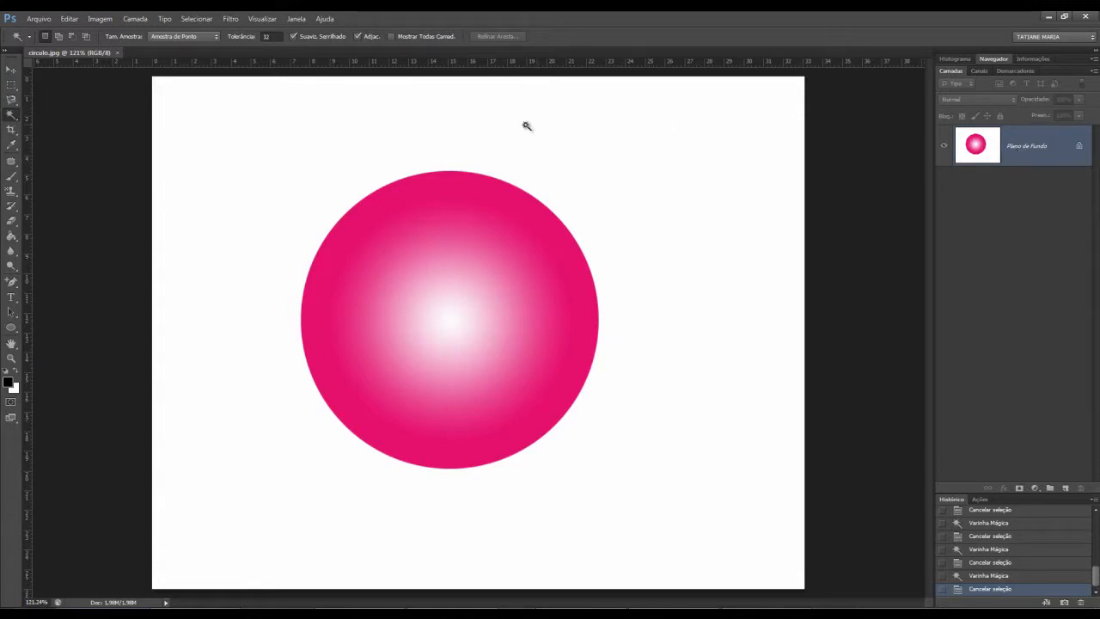
Select only the white background around the circle with Contiguous on, and open Refine Edge for that selection
click(284, 160)
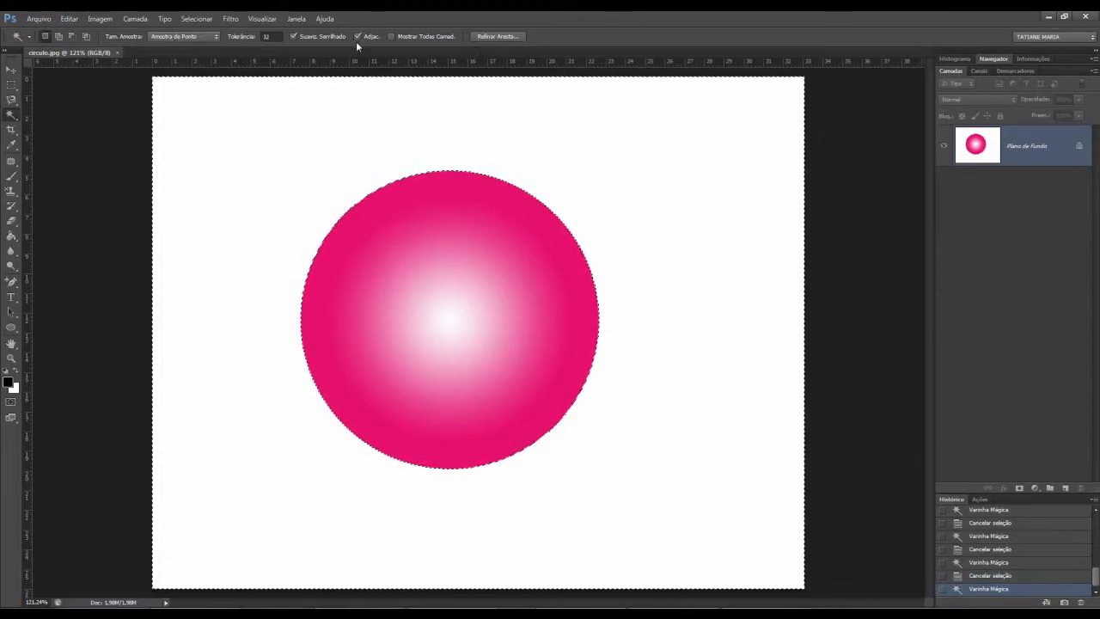
click(497, 37)
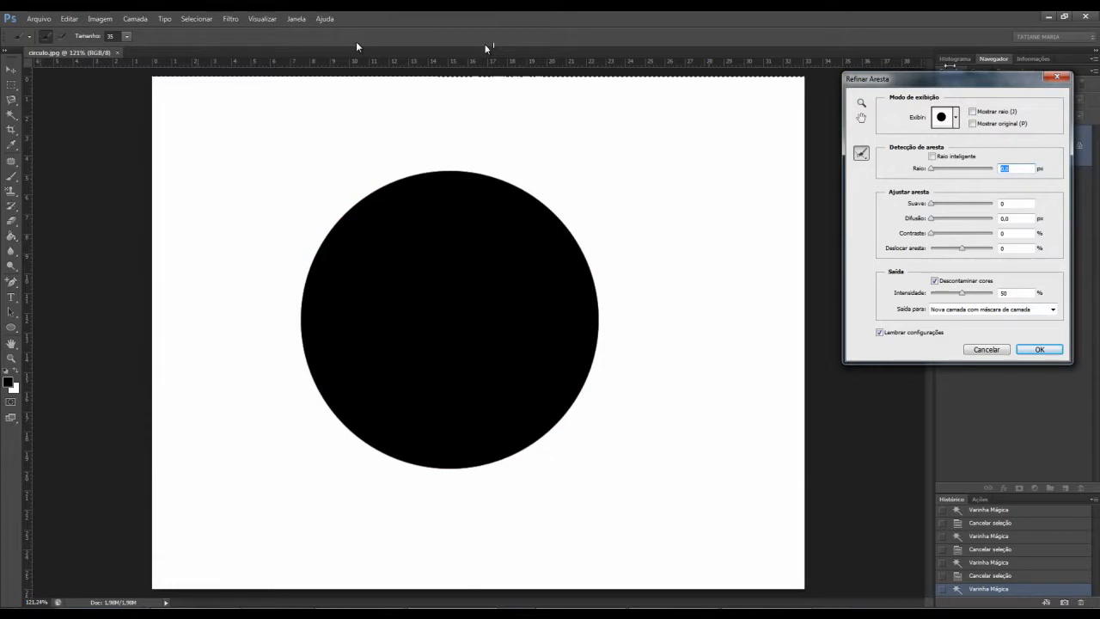
drag(913, 85, 745, 86)
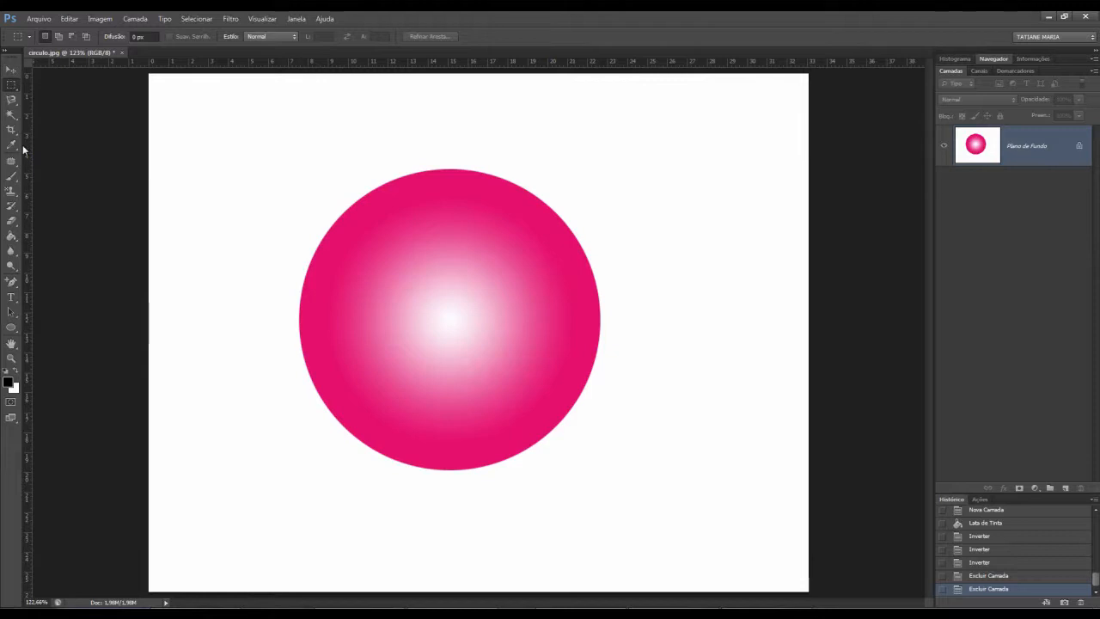
Review the Pen tool variants, and return to the Rectangular Marquee tool
click(13, 282)
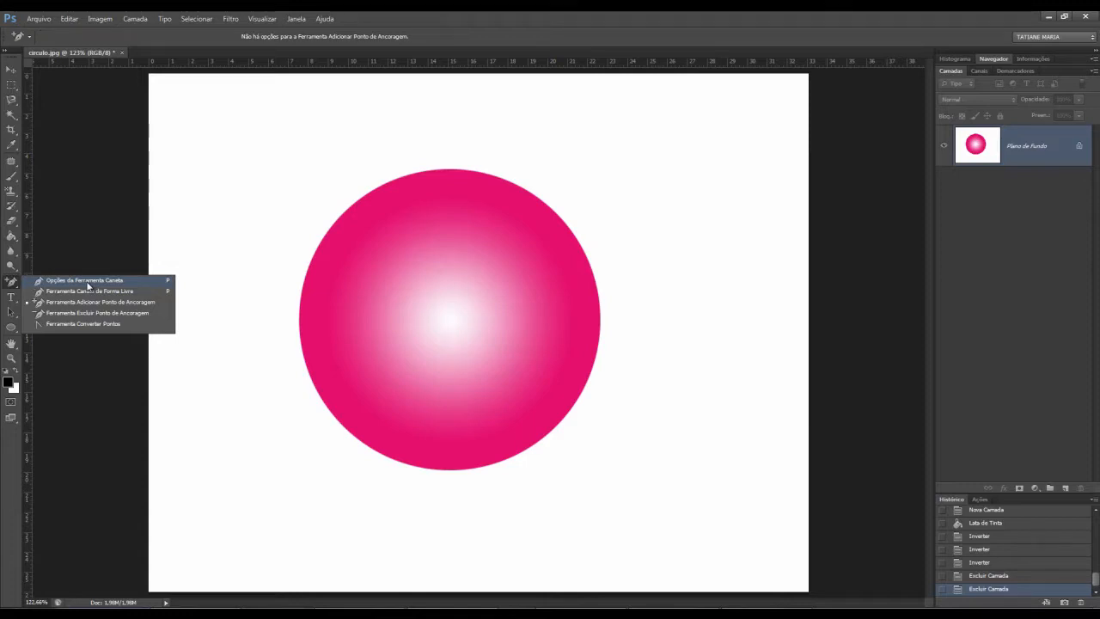
click(6, 282)
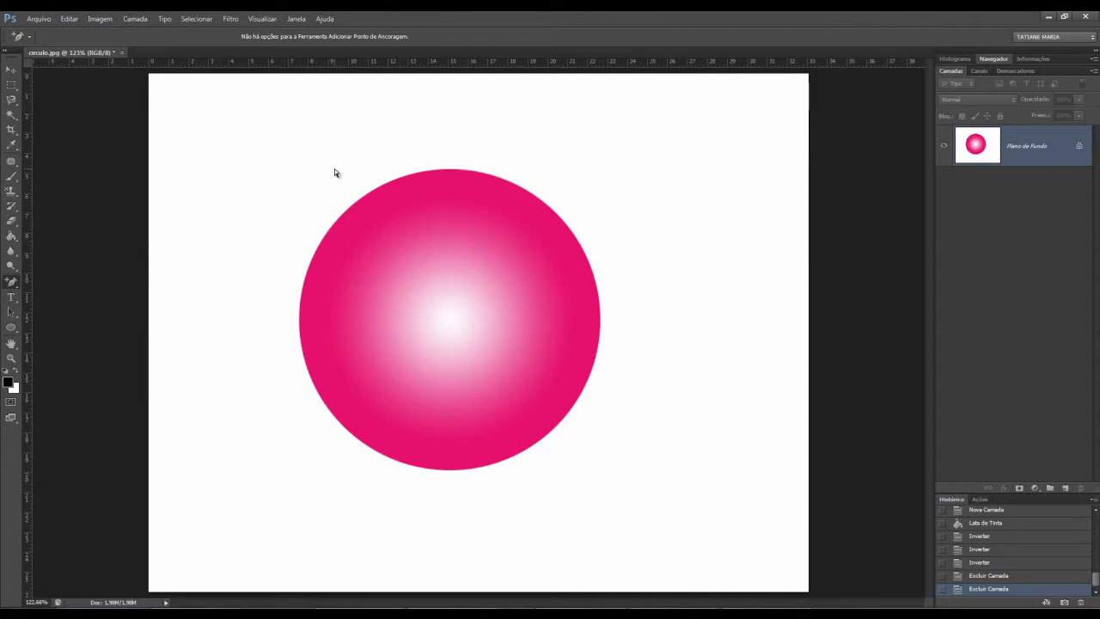
click(11, 84)
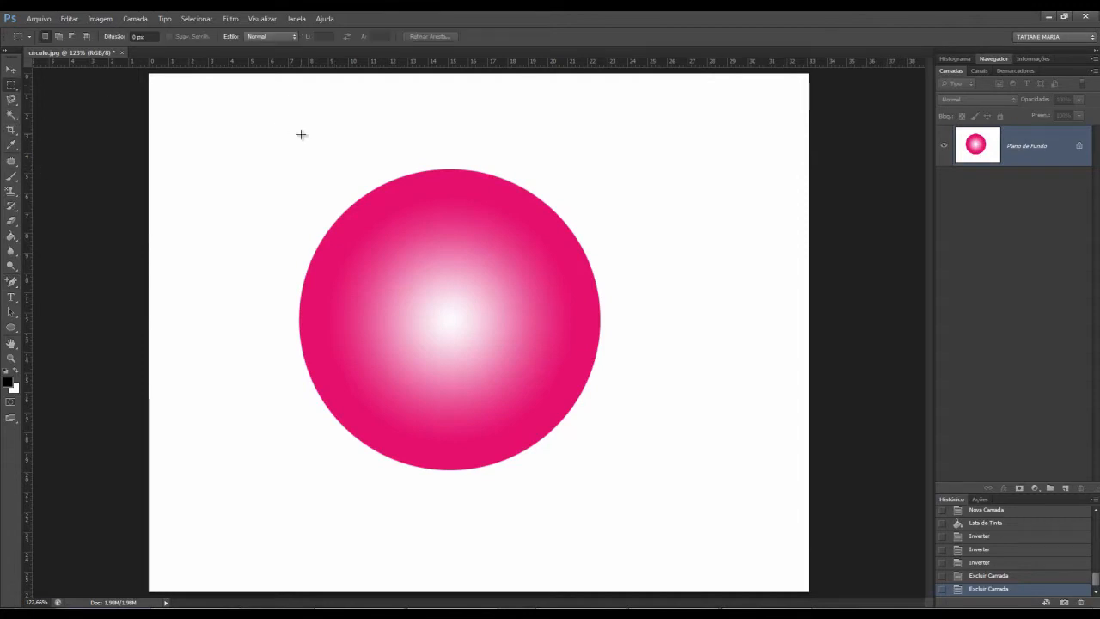